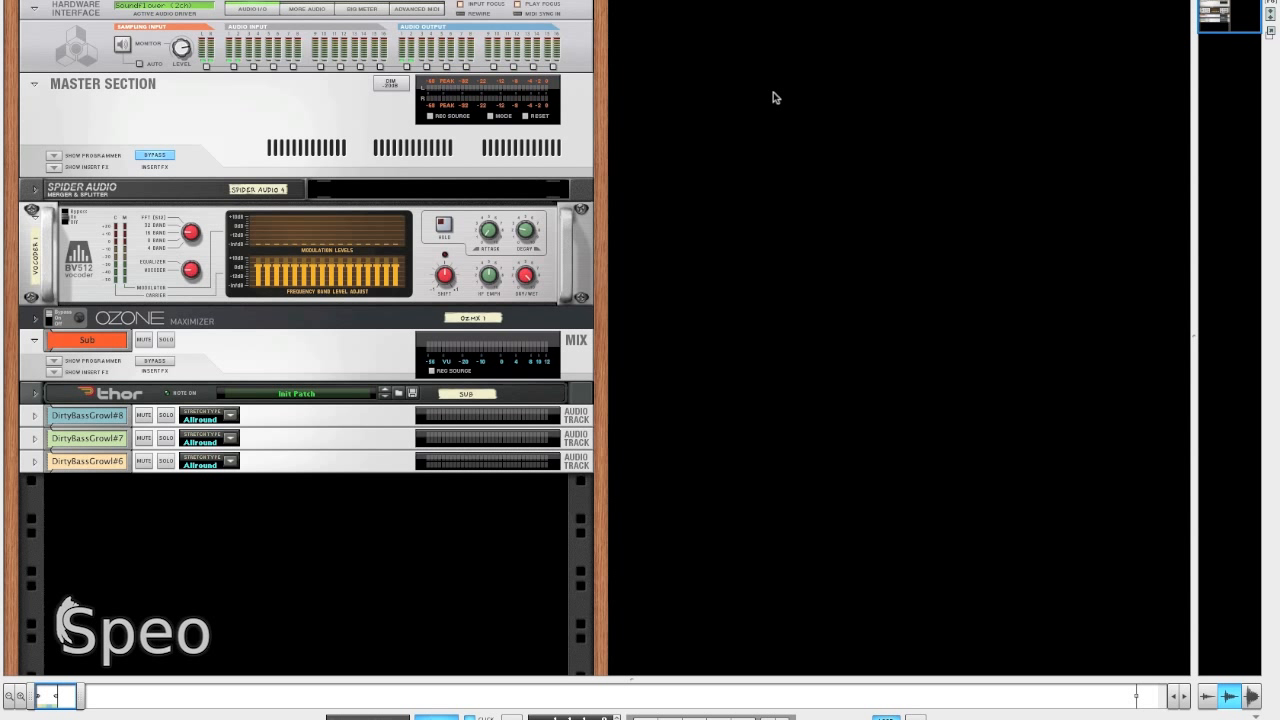
Step: Play the loop to audition the existing bass growl
key(space)
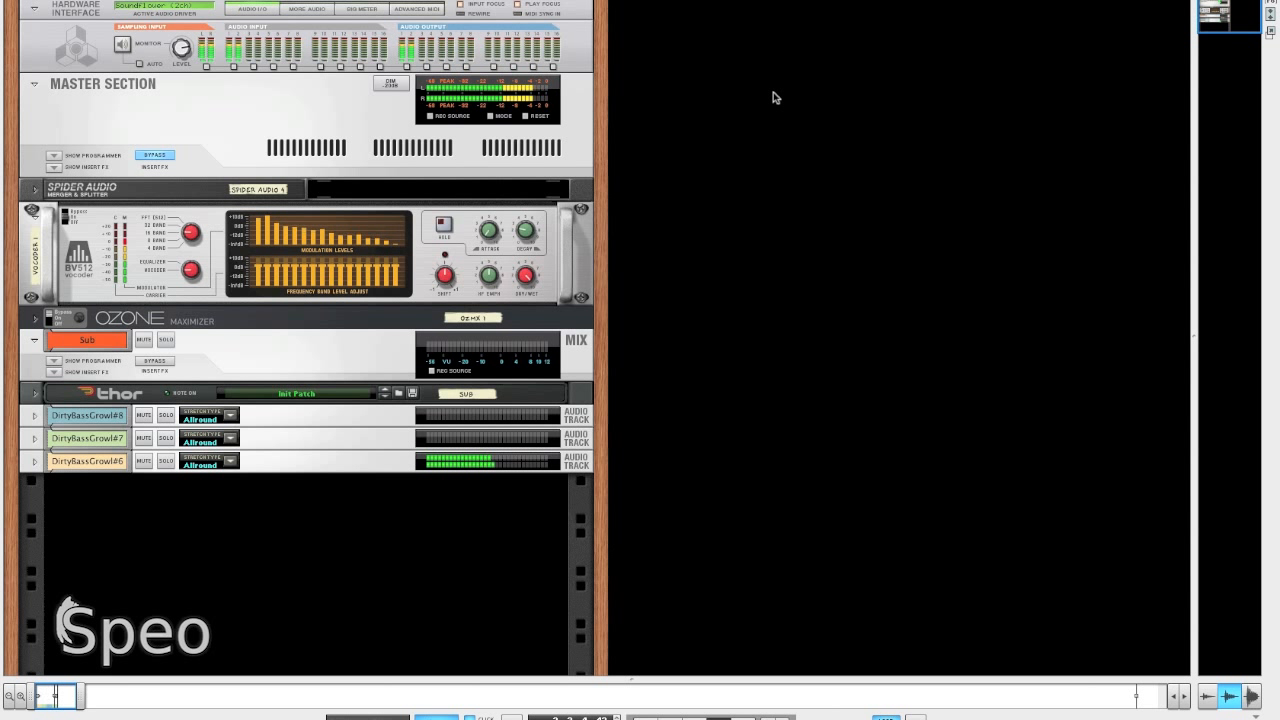
key(space)
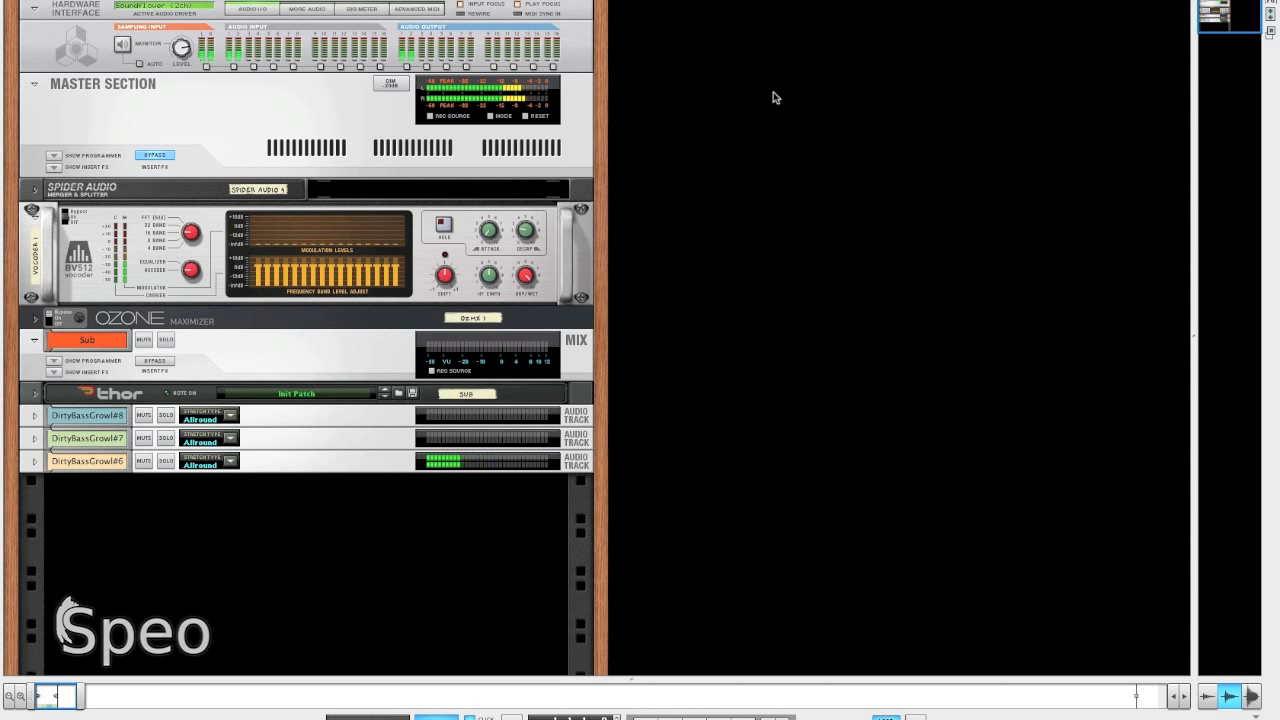
Step: Add a Thor Polysonic Synthesizer in the empty rack column and show its programmer
click(773, 95)
right_click(760, 76)
mouse_move(779, 159)
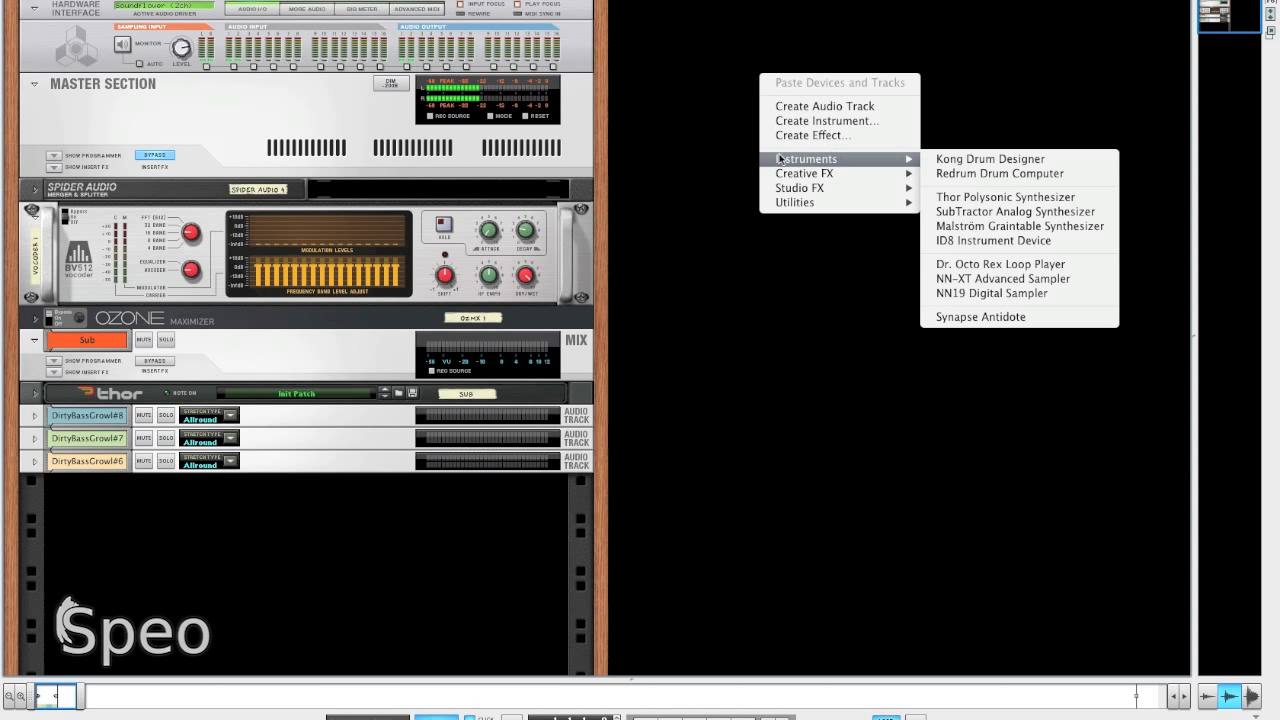
click(1005, 197)
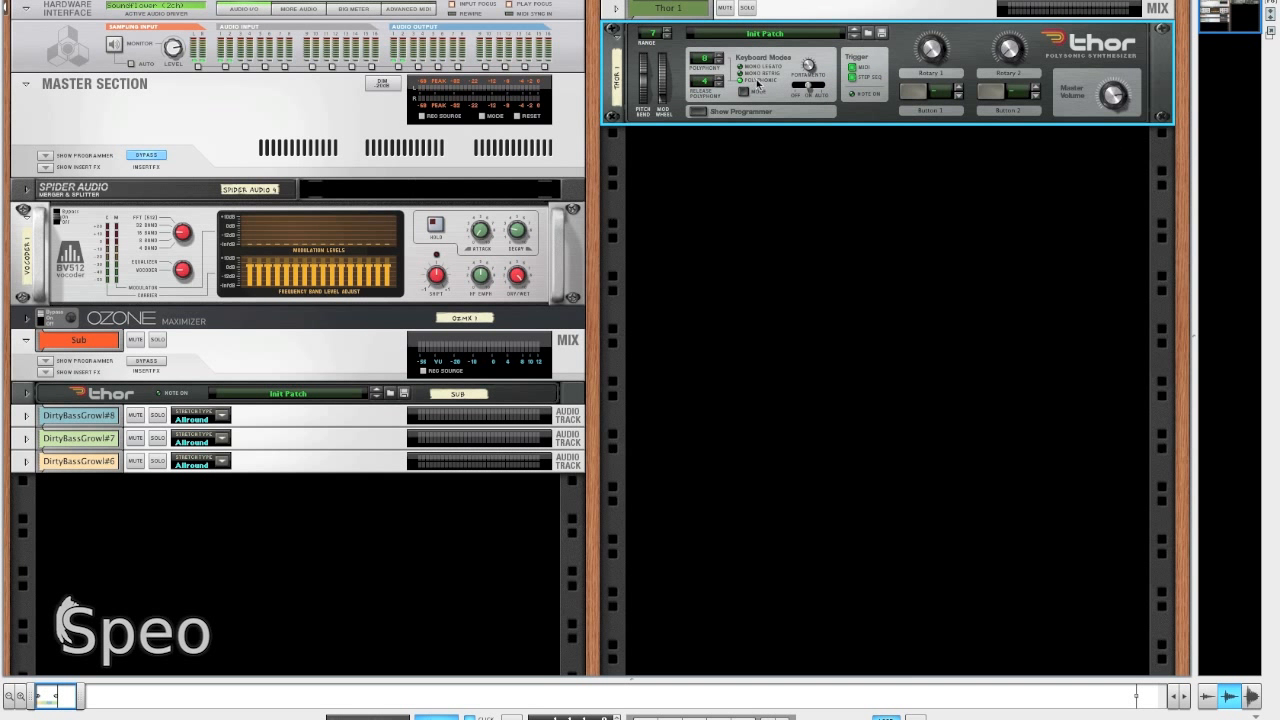
click(700, 111)
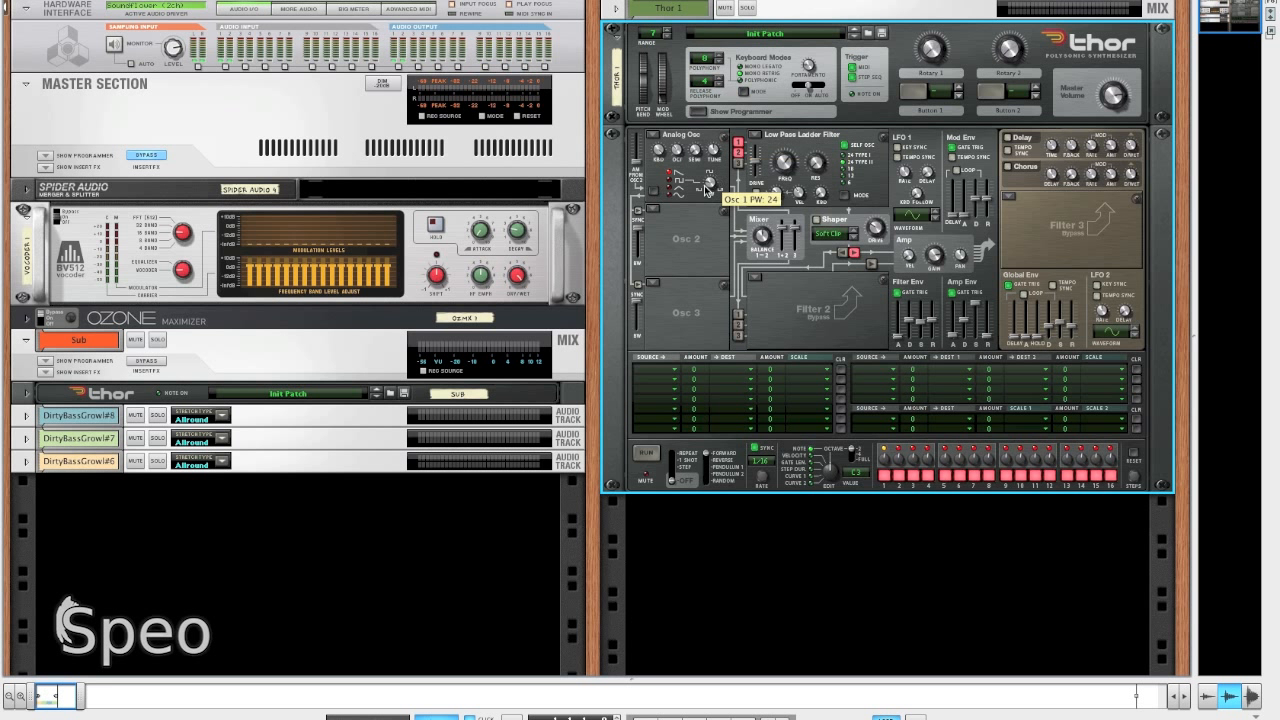
Step: Load Analog oscillators into the Osc 2 and Osc 3 slots, routed to Filter 1, and set the Osc 1 and 2 mixer level to -2.1 dB
click(659, 210)
click(684, 206)
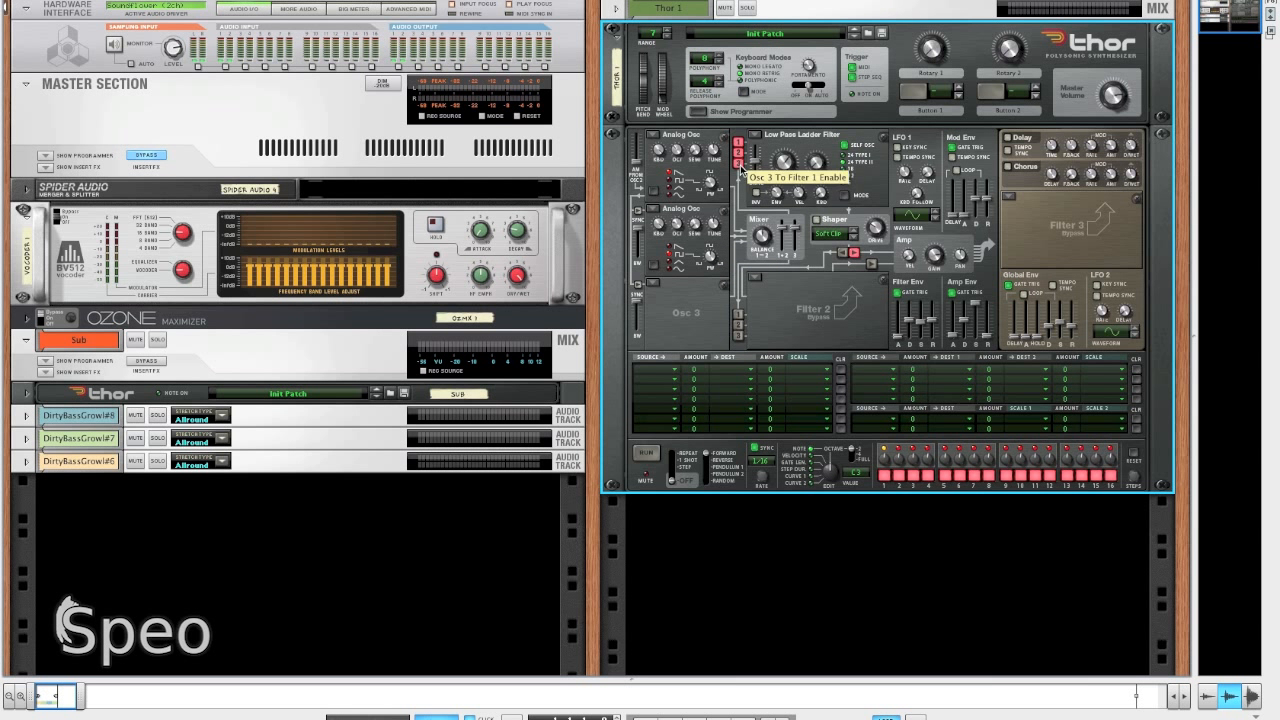
click(654, 285)
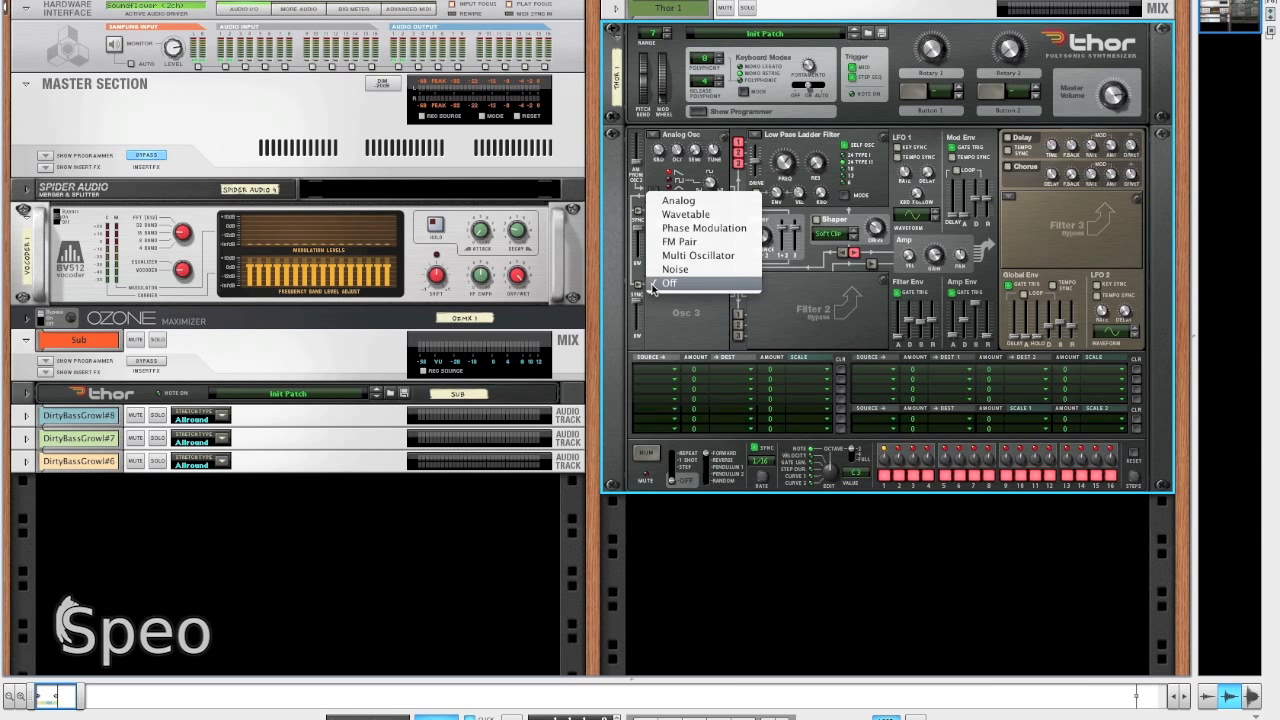
click(678, 201)
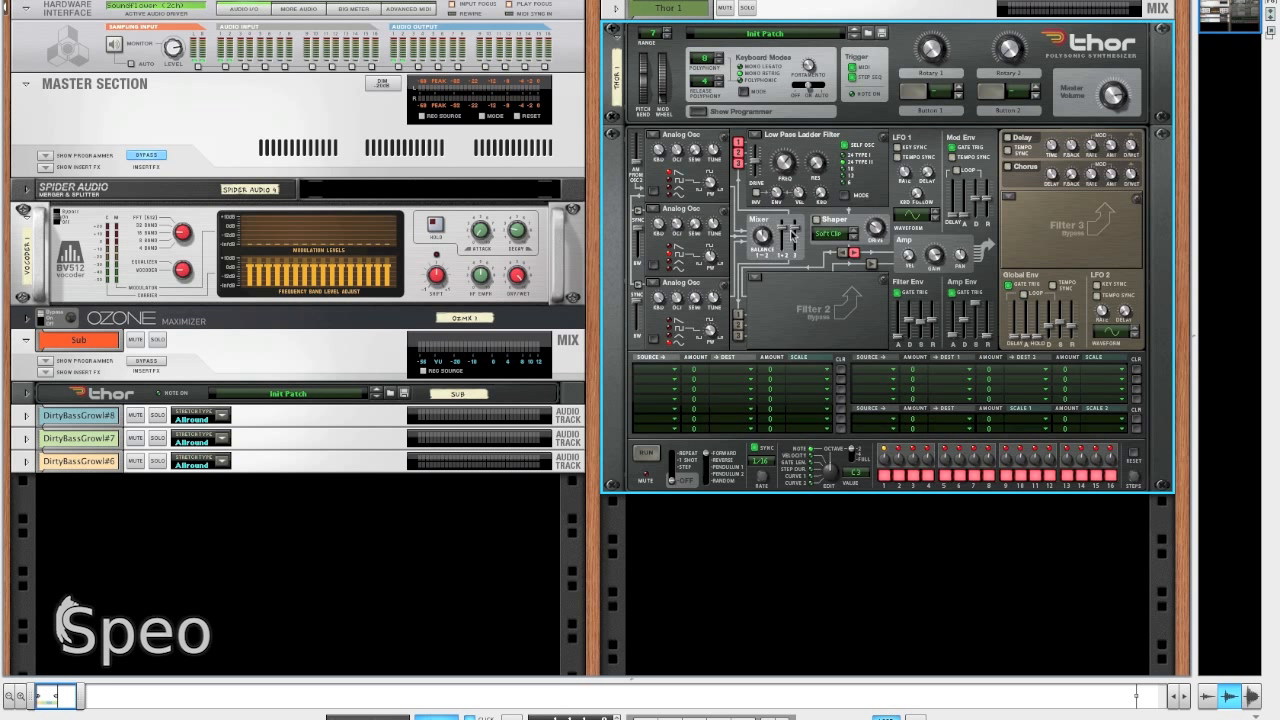
drag(795, 237, 795, 240)
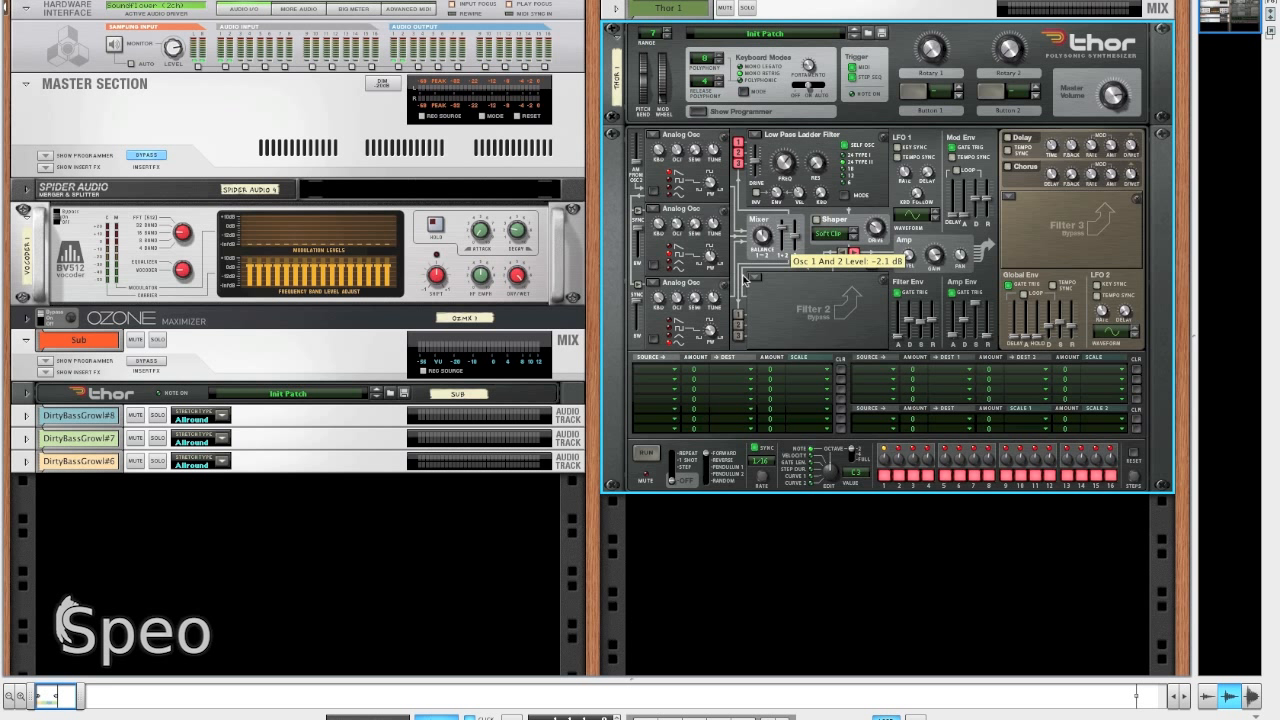
Step: Set the first modulation routing to source Osc 2, amount 19, destination Osc 1 Frequency (FM)
click(677, 374)
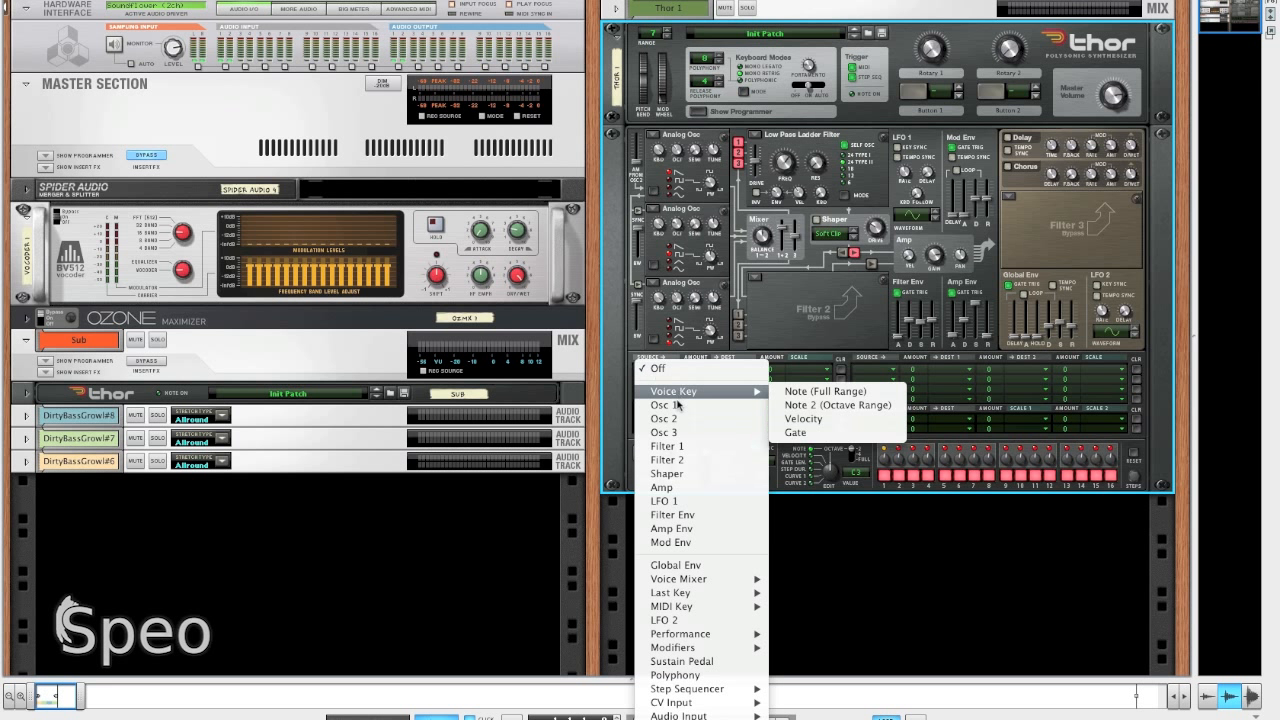
click(686, 426)
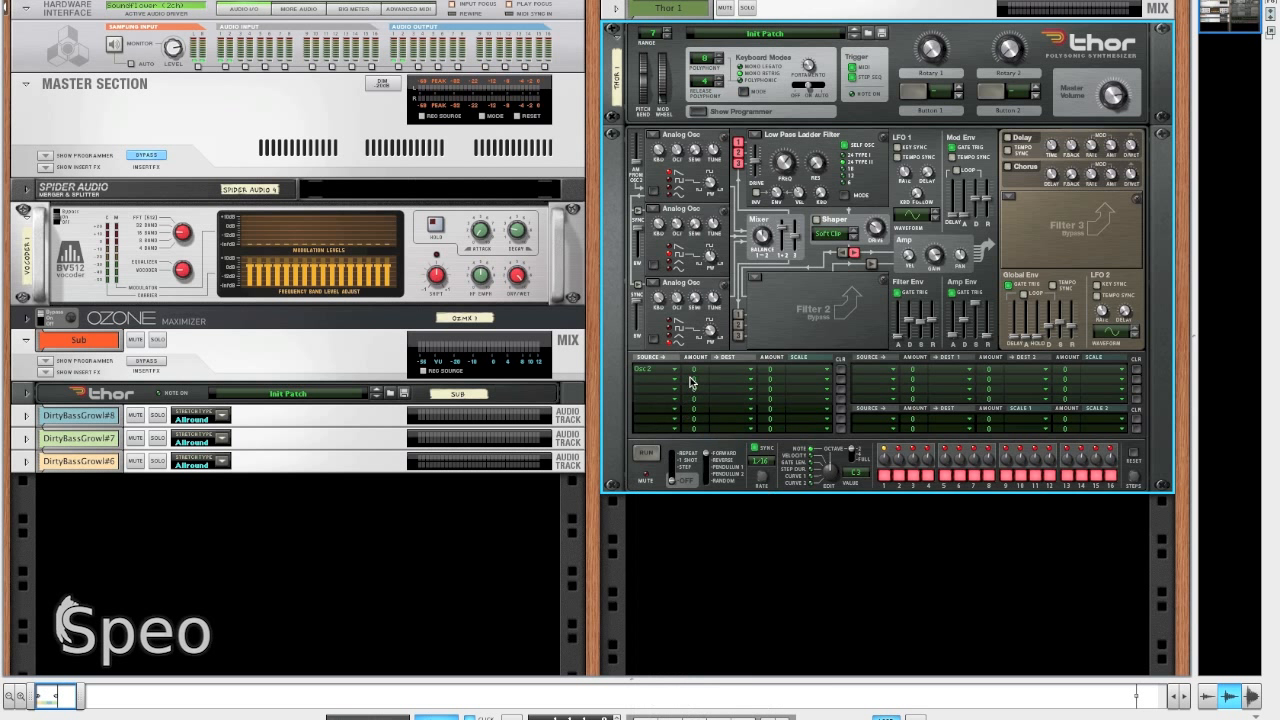
drag(705, 366, 703, 377)
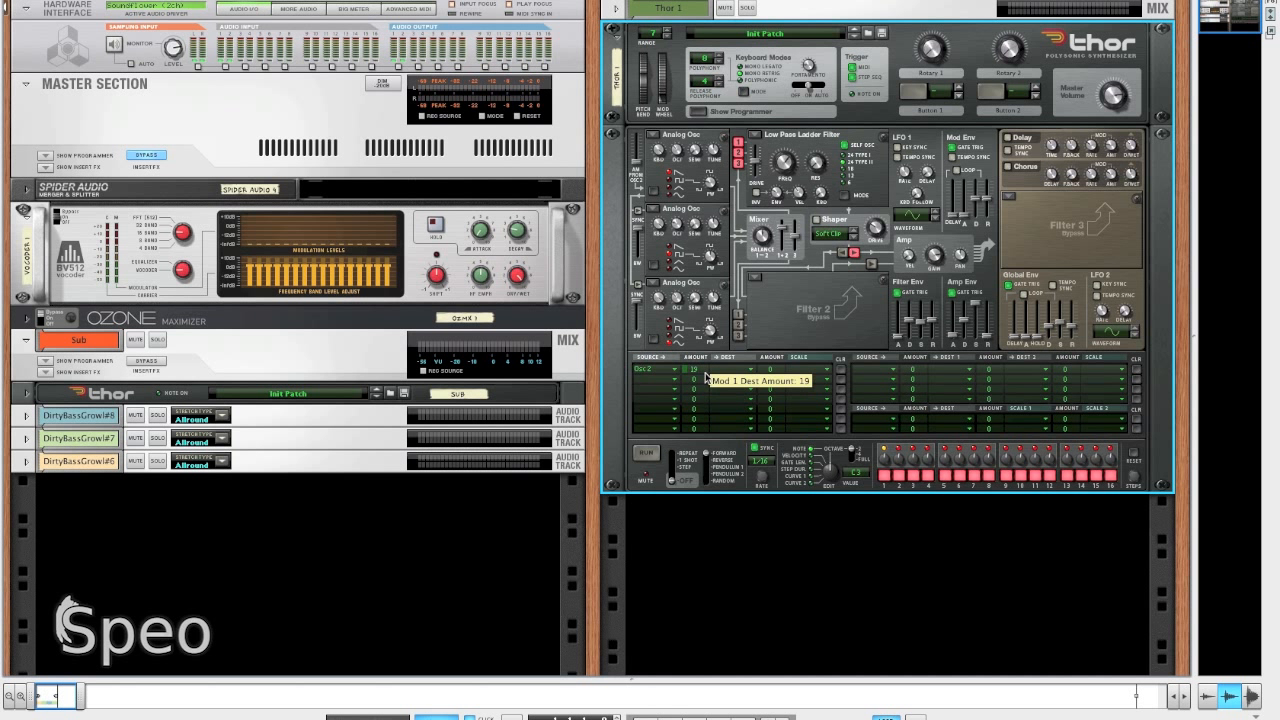
click(714, 370)
mouse_move(790, 391)
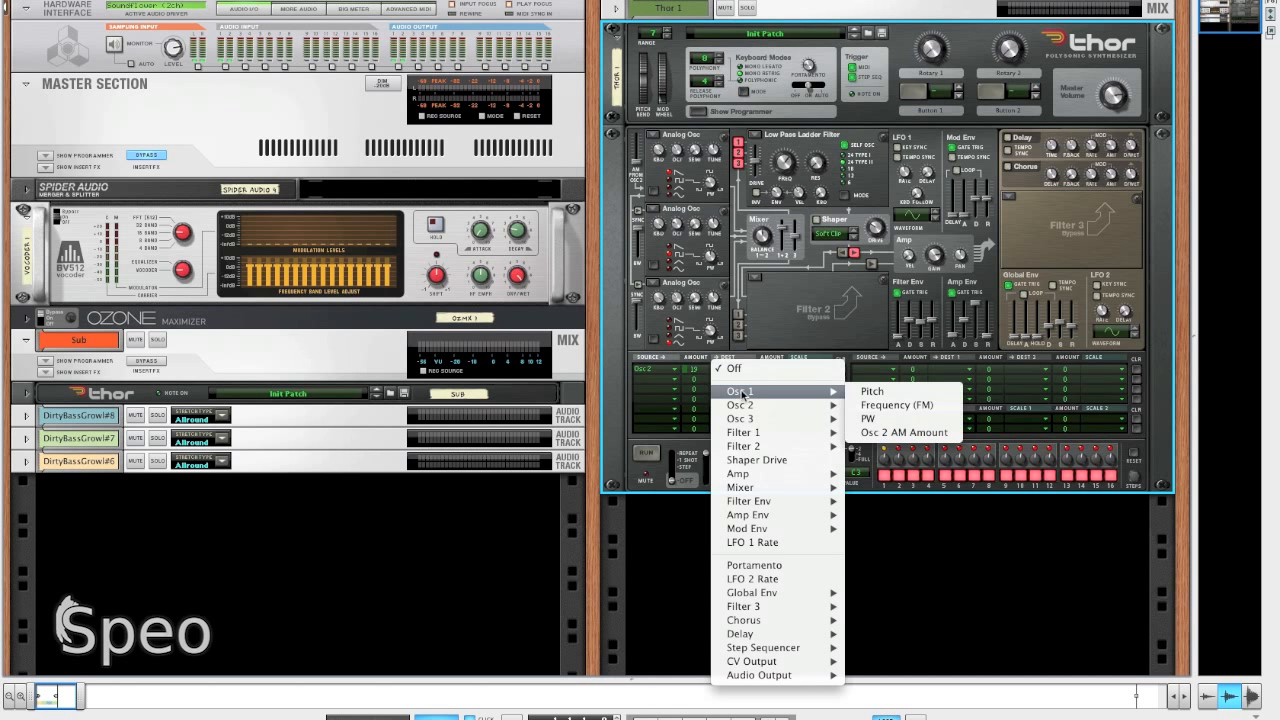
click(884, 406)
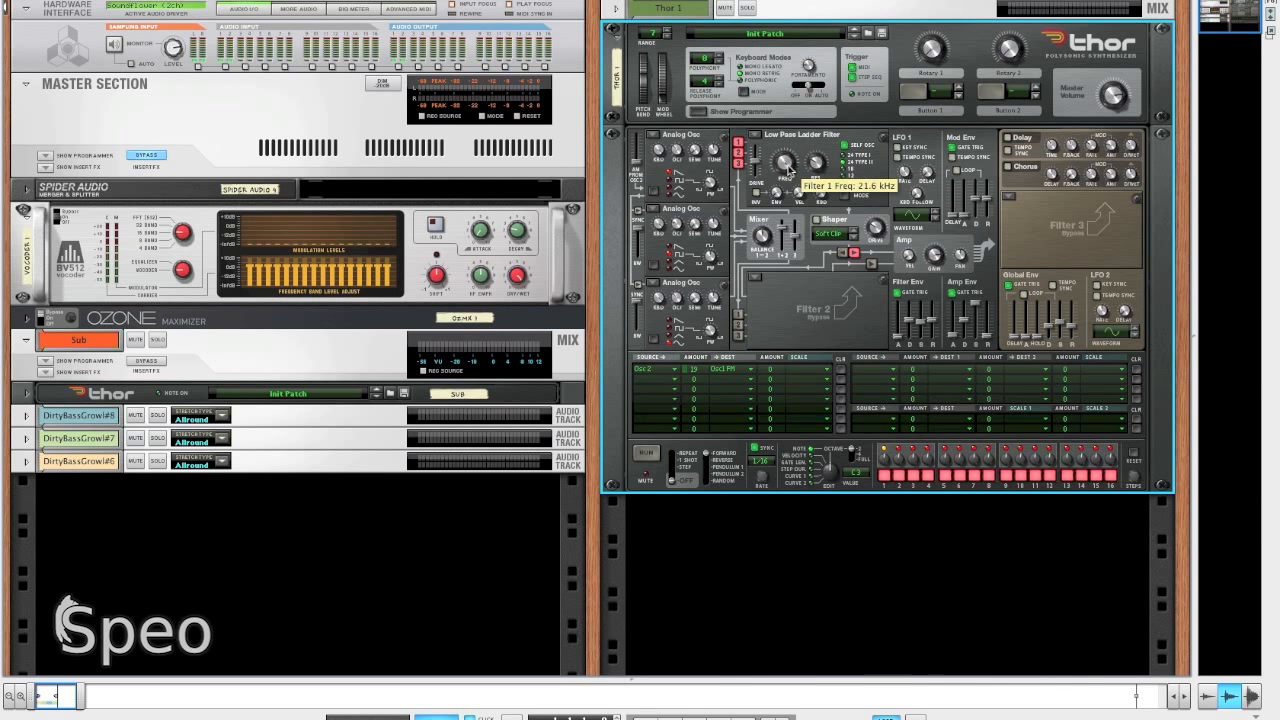
Step: Create automation lanes for Thor's Filter 1 frequency and pitch bend, and delete the audio clips on the DirtyBassGrowl#6 track
key(F7)
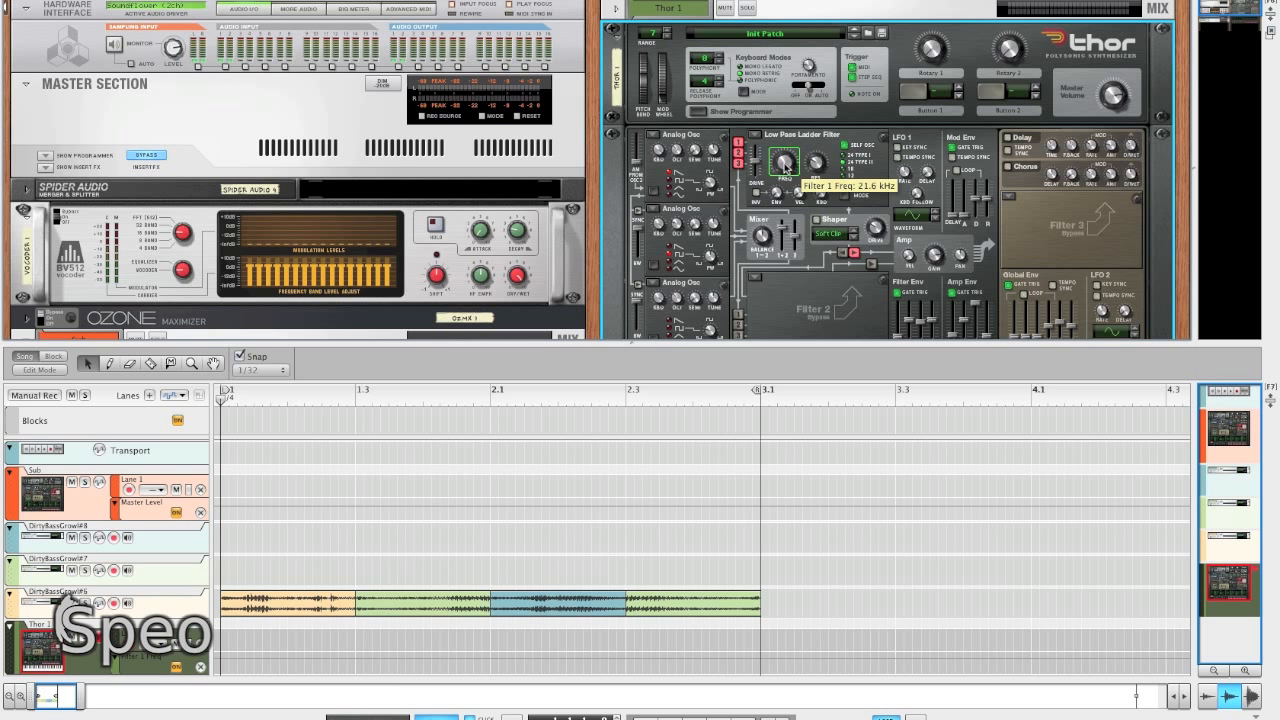
alt+click(646, 87)
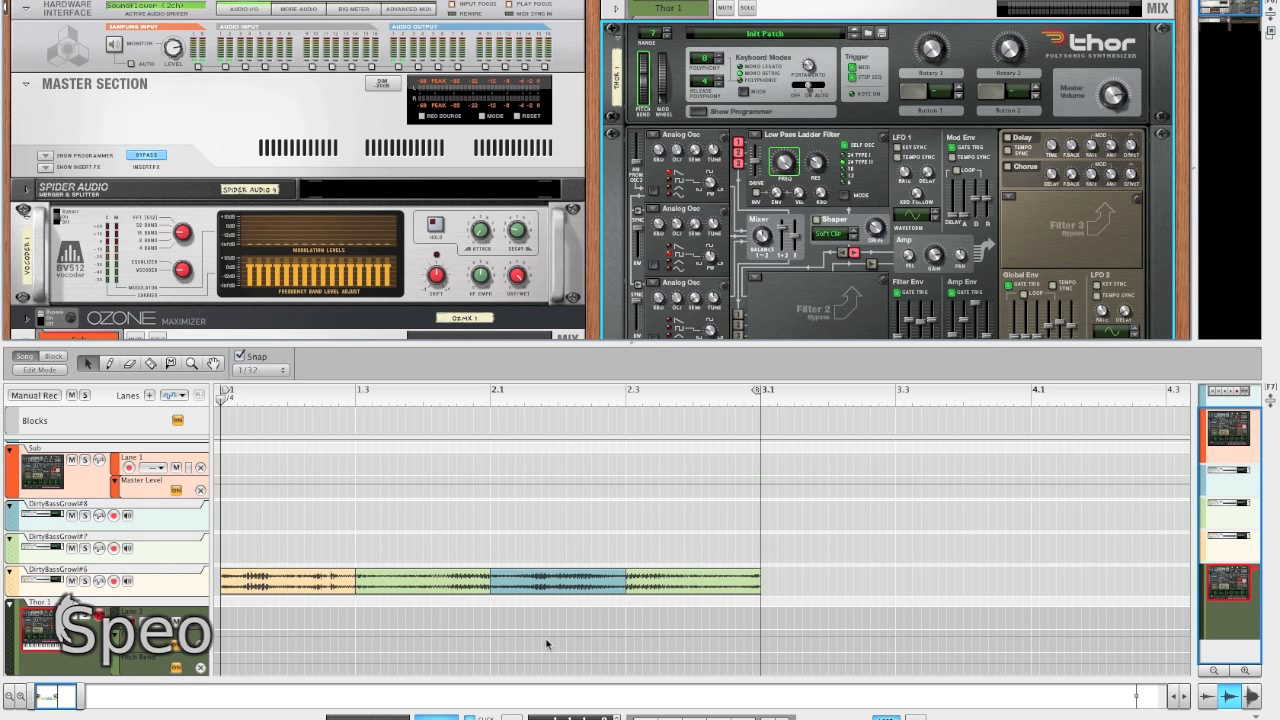
drag(874, 565, 252, 617)
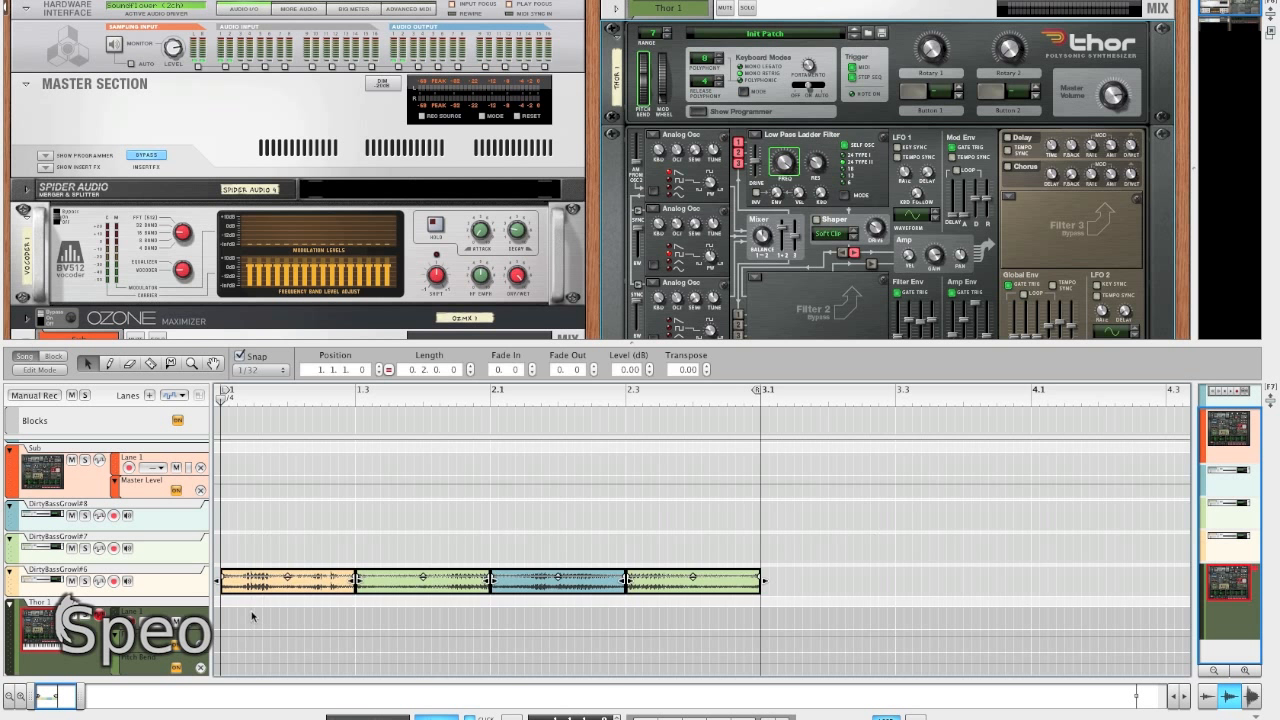
key(Delete)
Step: Record a two-bar note clip on the Thor 1 track in the enlarged sequencer
key(F7)
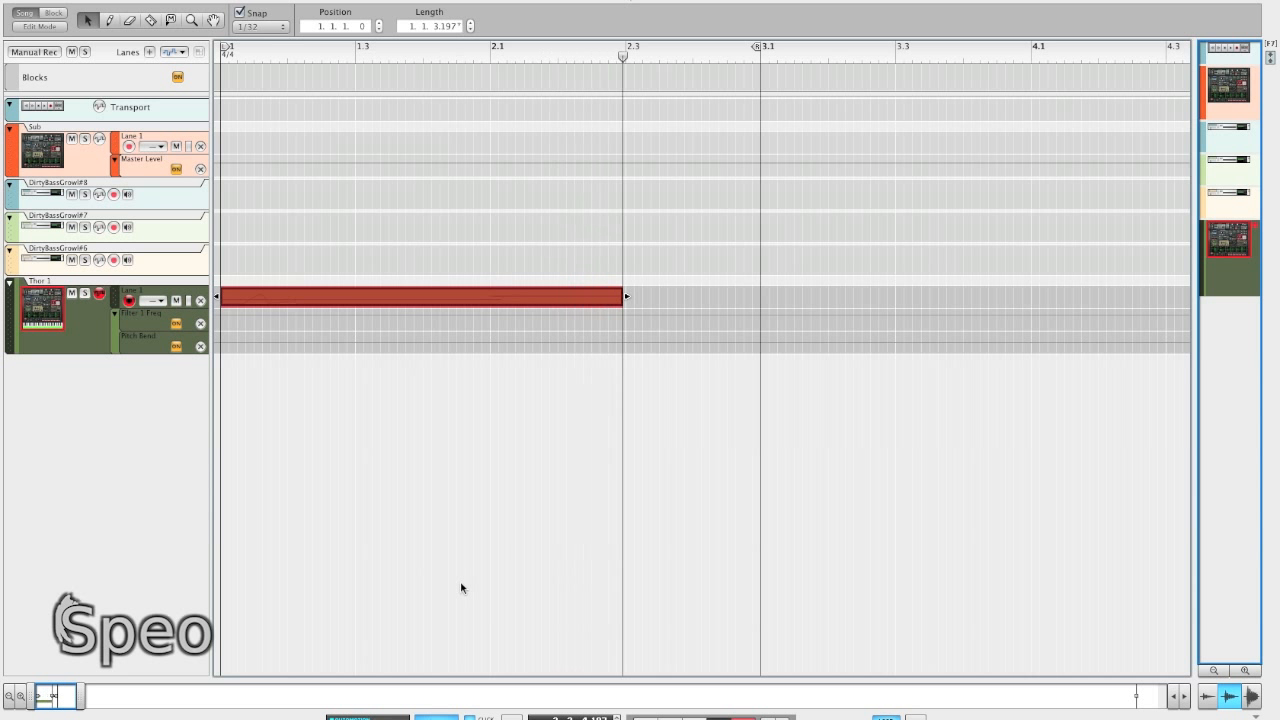
key(space)
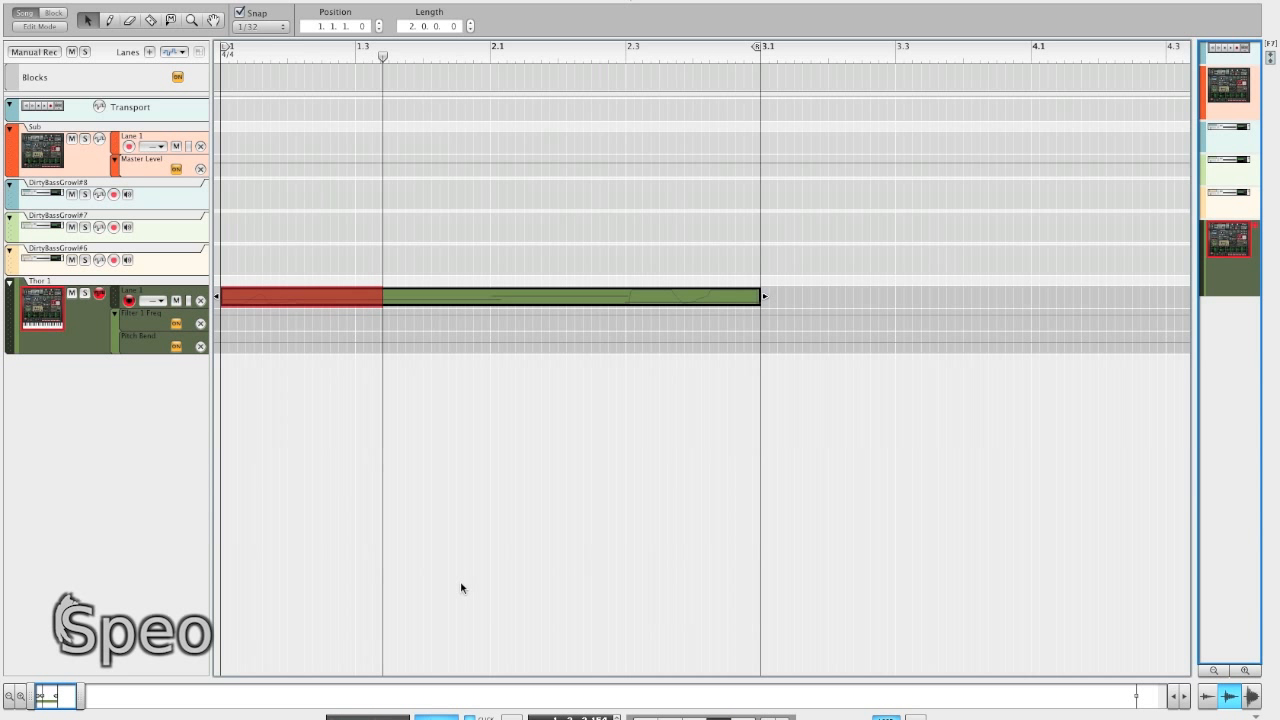
key(space)
right_click(518, 296)
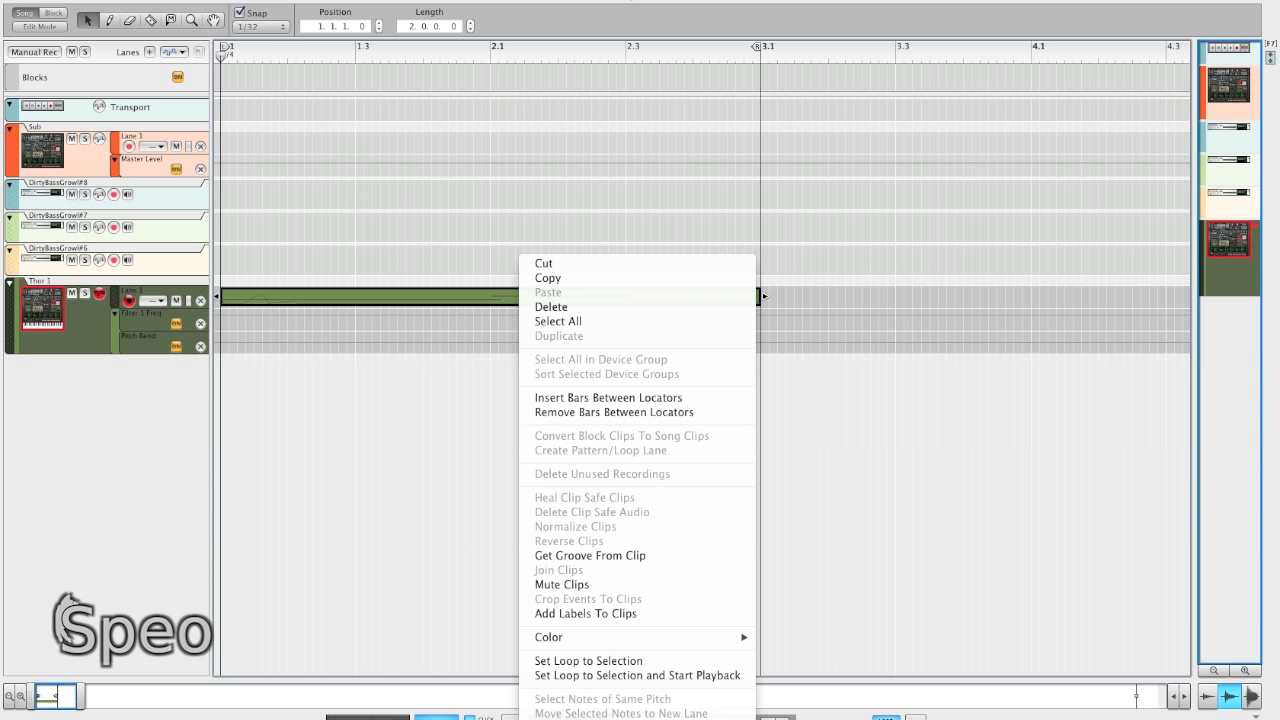
click(475, 481)
click(470, 386)
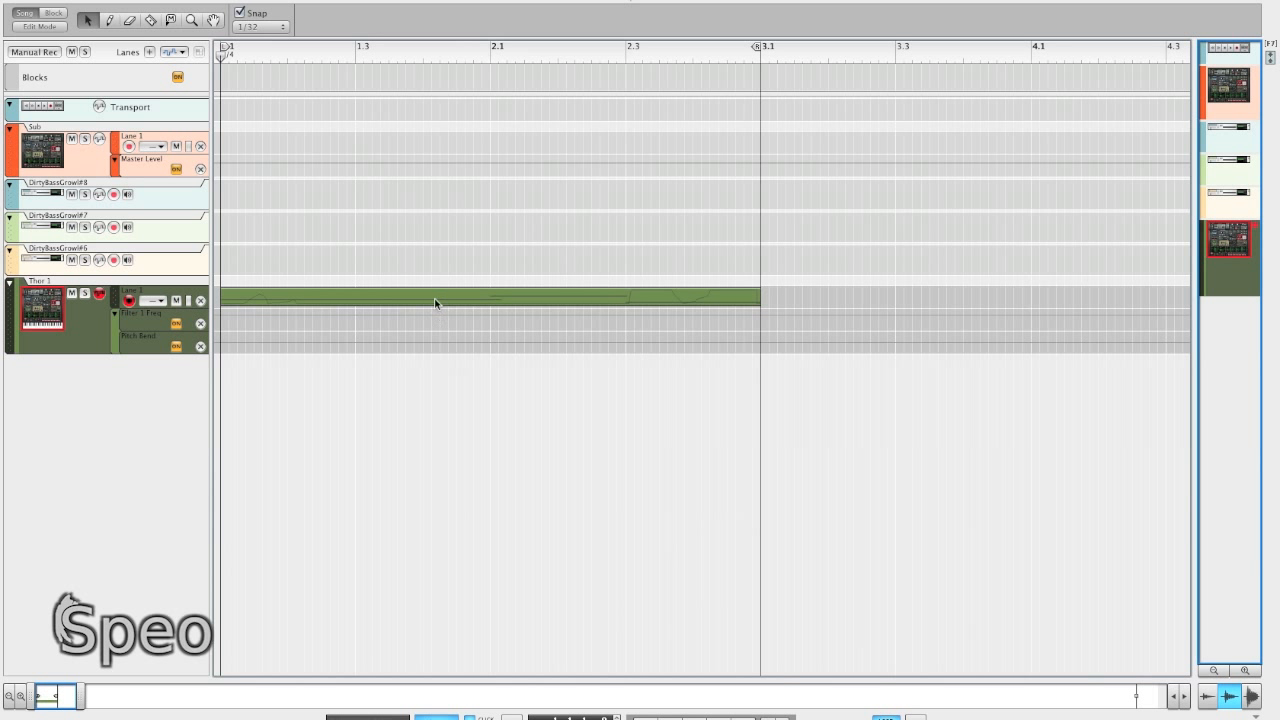
Step: Draw a two-beat Filter 1 Freq automation clip from bar 1 that rises to 127 at 1.2.1.0 and falls back
mouse_move(221, 313)
mouse_down()
mouse_move(358, 317)
mouse_move(245, 358)
mouse_move(211, 398)
mouse_up()
drag(279, 320, 293, 306)
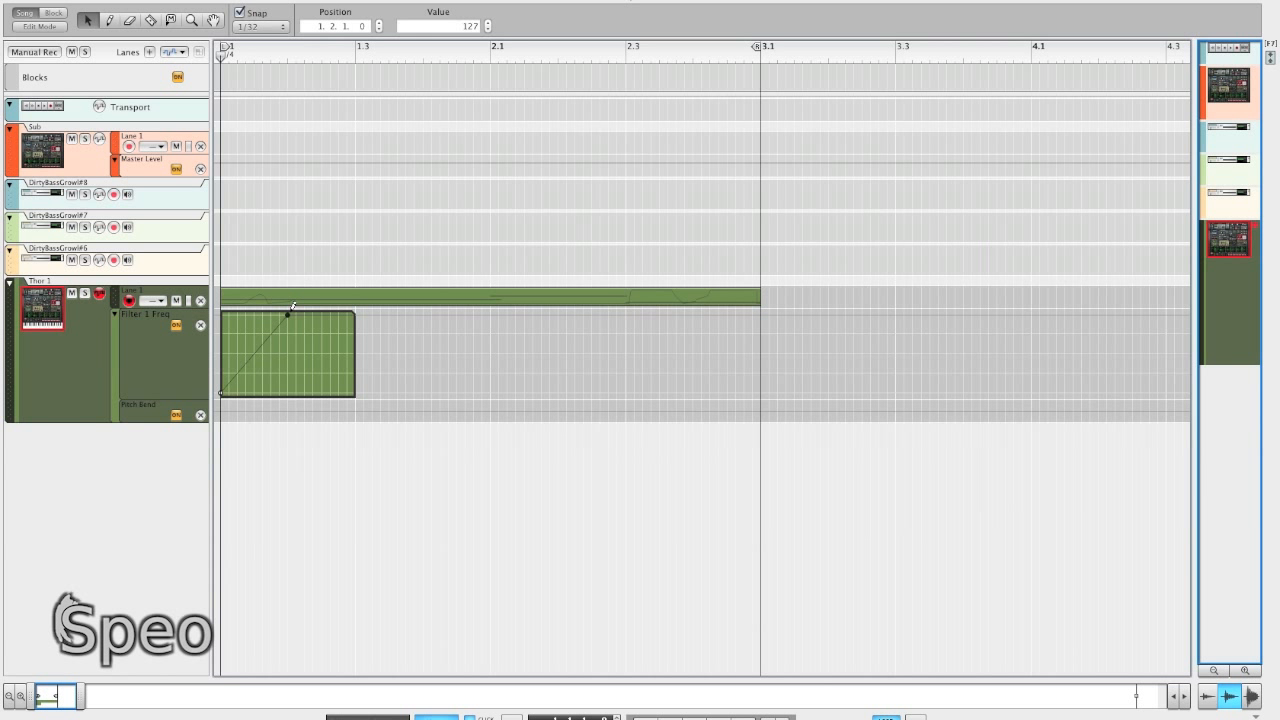
drag(318, 360, 355, 410)
click(336, 242)
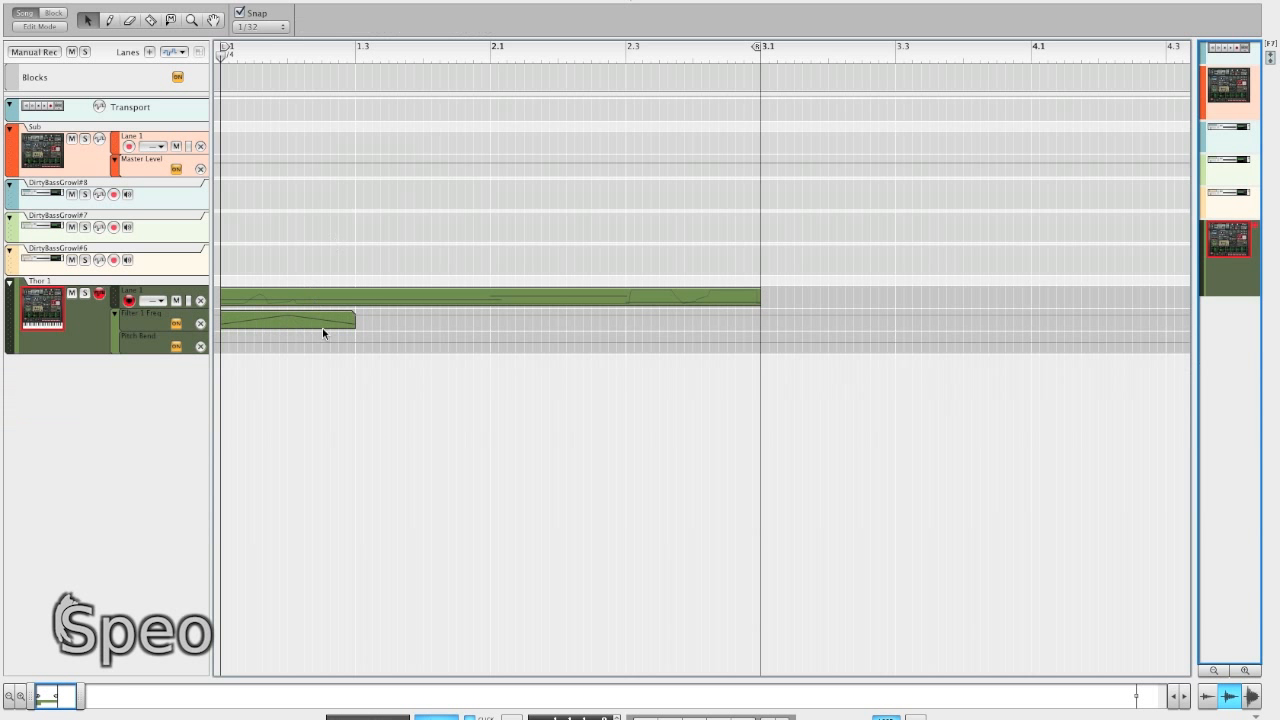
Step: Repeat the filter automation clip up to bar 3, with two one-beat versions from 2.1, and join all the clips
click(332, 322)
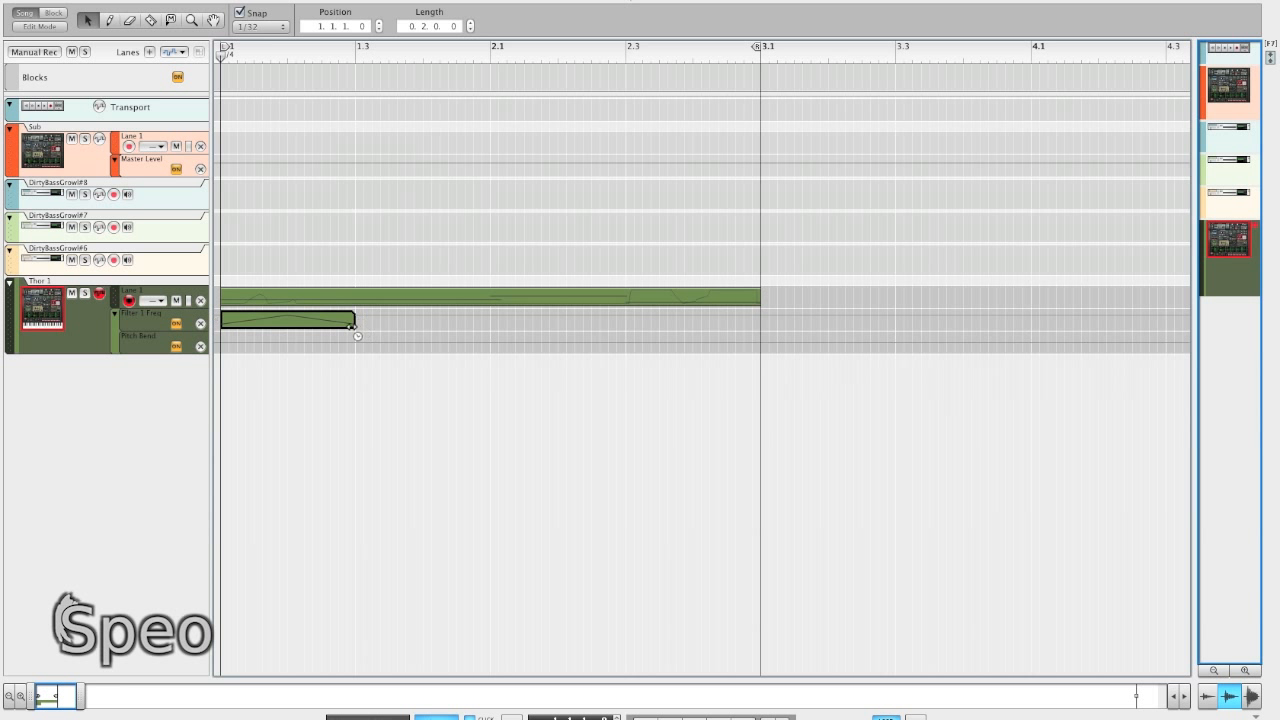
drag(355, 320, 617, 327)
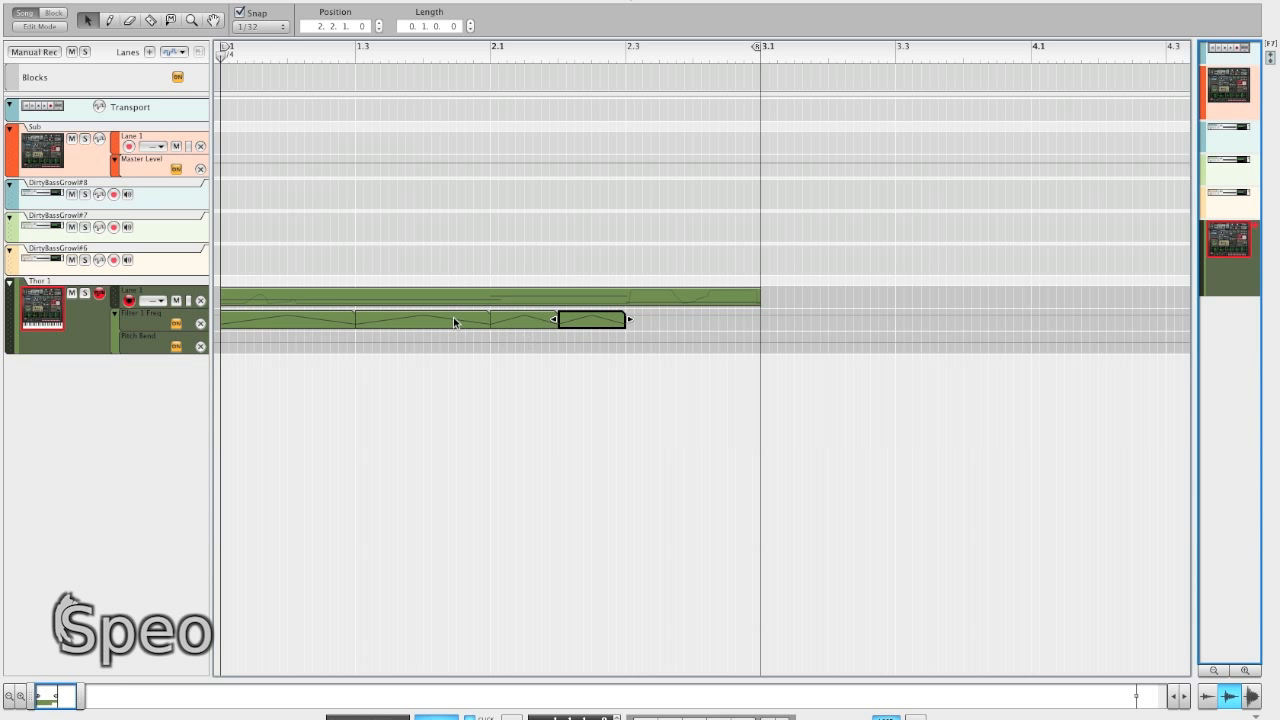
drag(453, 320, 226, 370)
click(789, 325)
key(space)
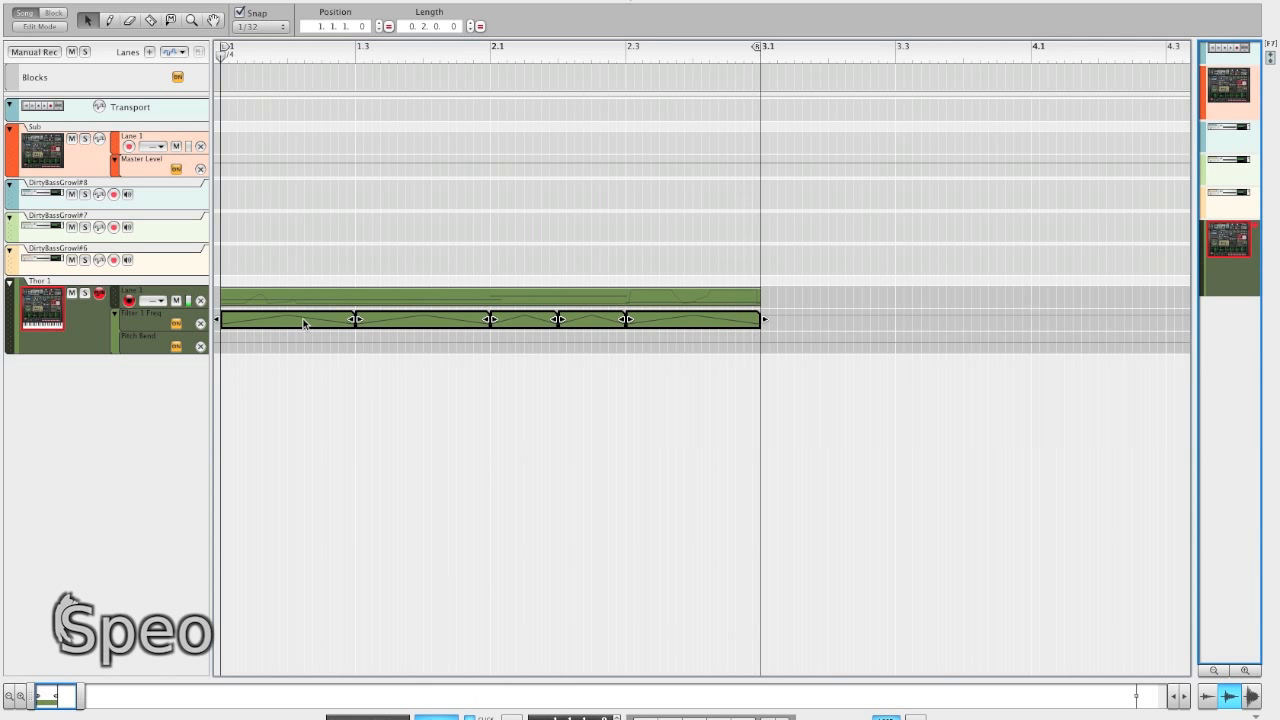
right_click(305, 322)
click(345, 570)
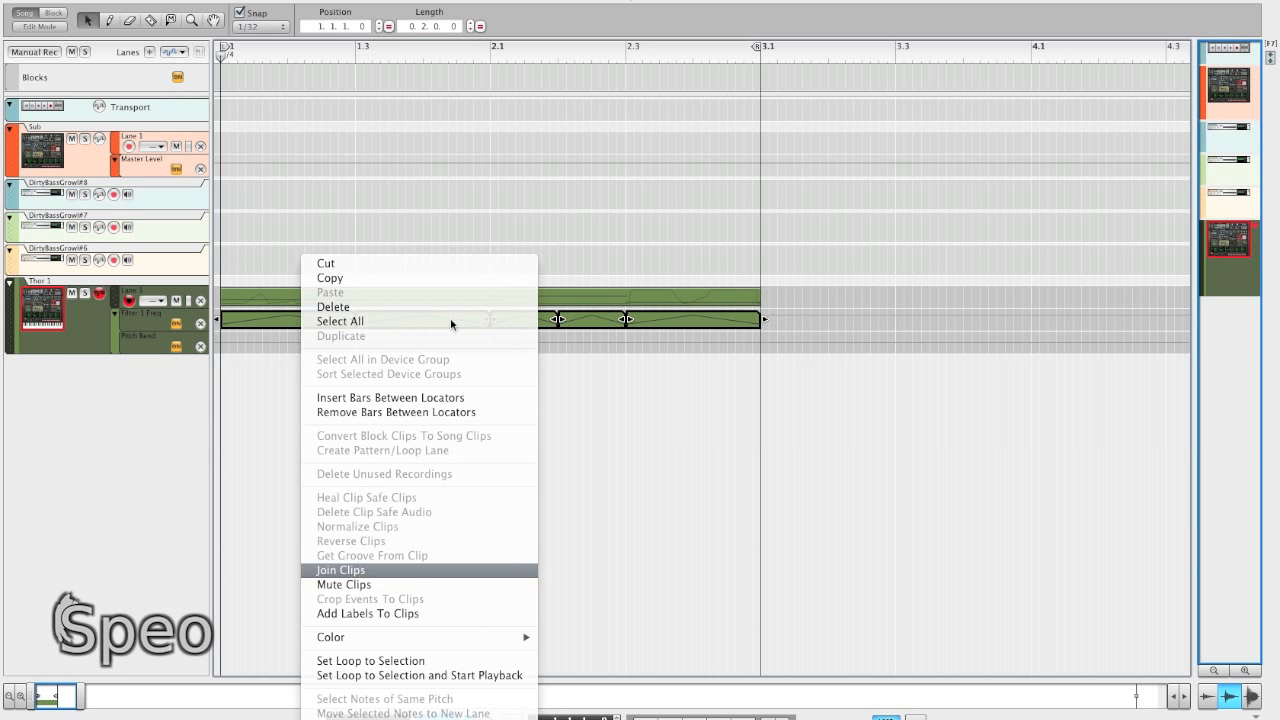
Step: Raise all low points of the joined Filter 1 Freq automation to about 60 and audition the result
double_click(500, 315)
drag(874, 389, 213, 452)
drag(354, 394, 339, 358)
key(space)
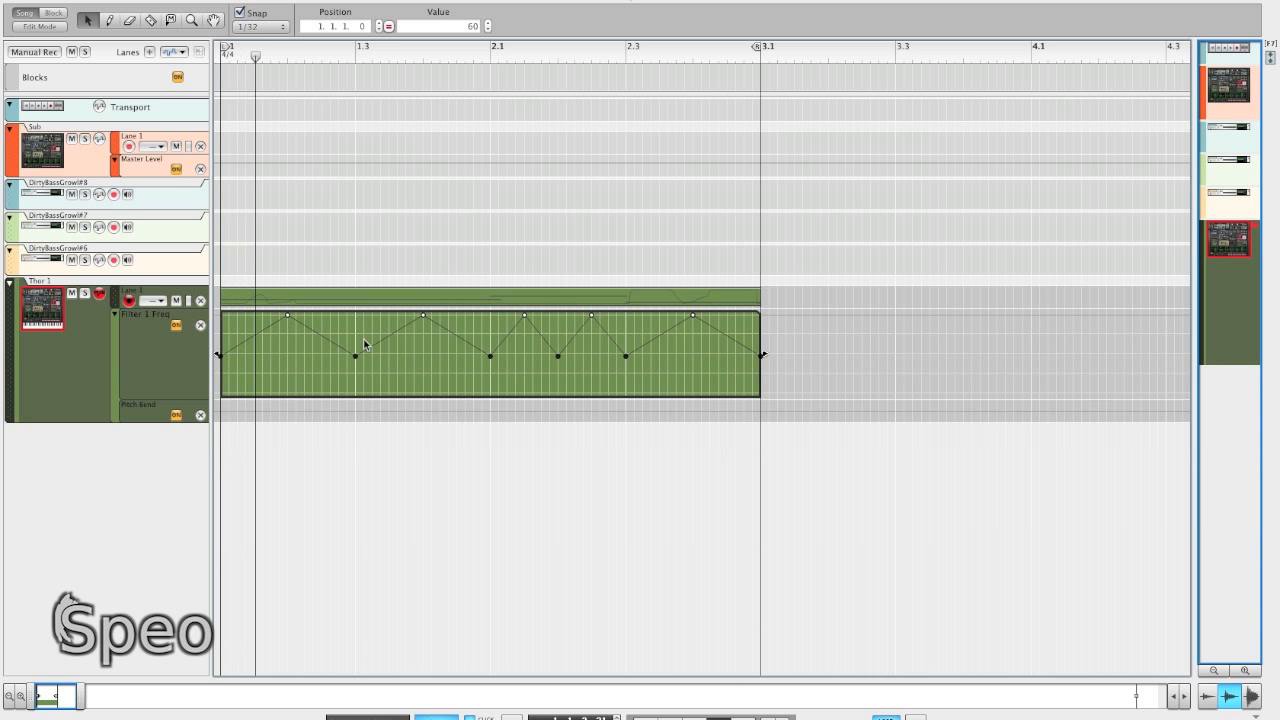
drag(355, 356, 356, 360)
click(413, 264)
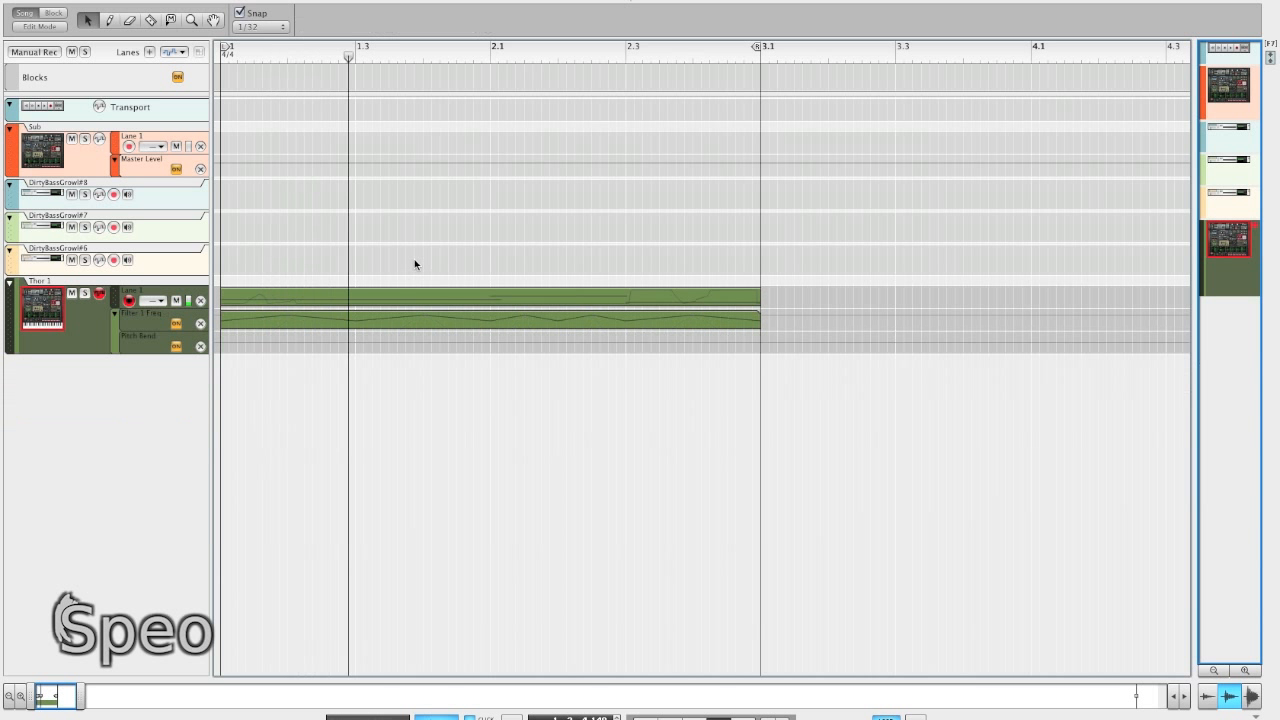
key(space)
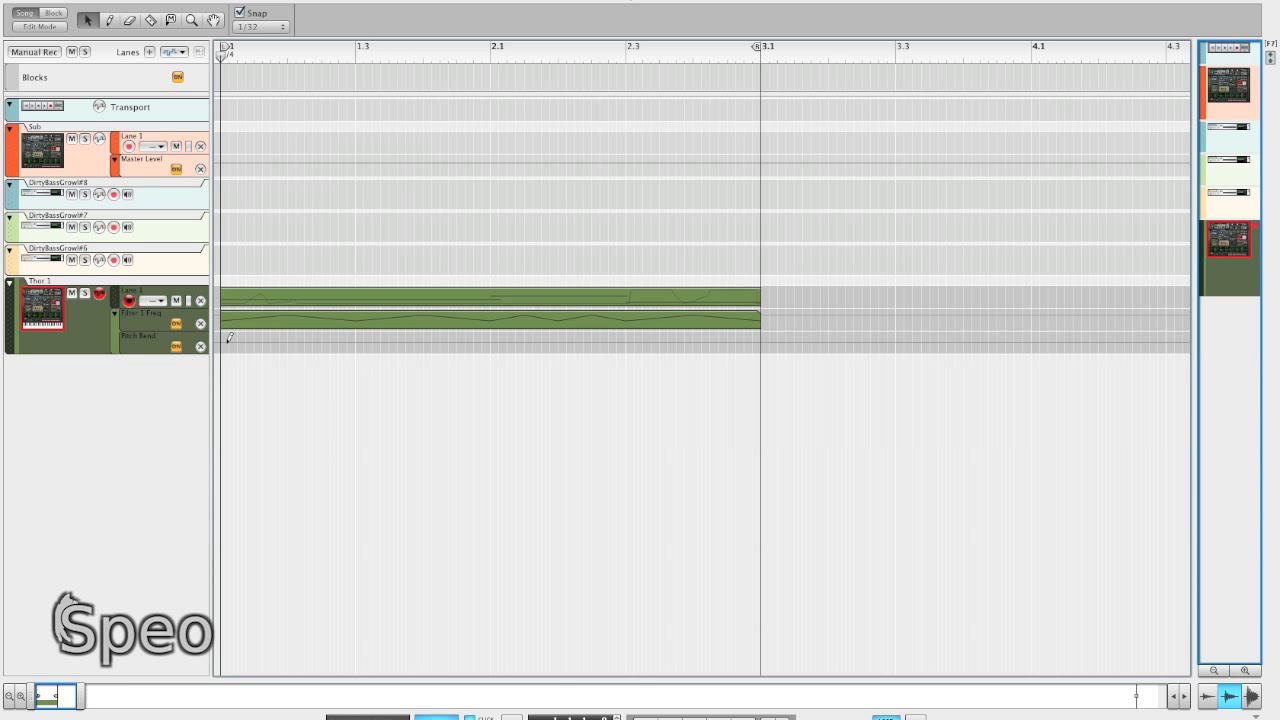
Step: Draw a Pitch Bend automation clip of length 0.0.3.0 from bar 1 that ramps down from a high value to 0 at 1.1.4.0
drag(230, 338, 266, 341)
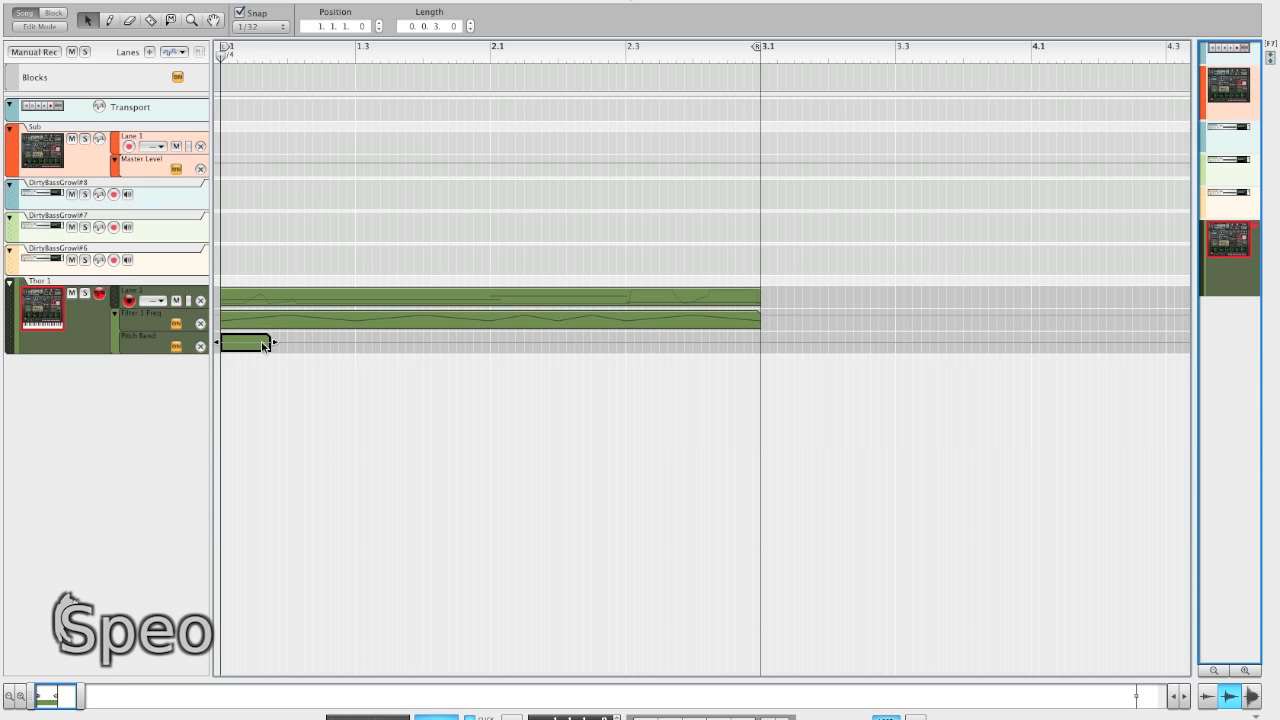
double_click(242, 348)
drag(220, 341, 272, 376)
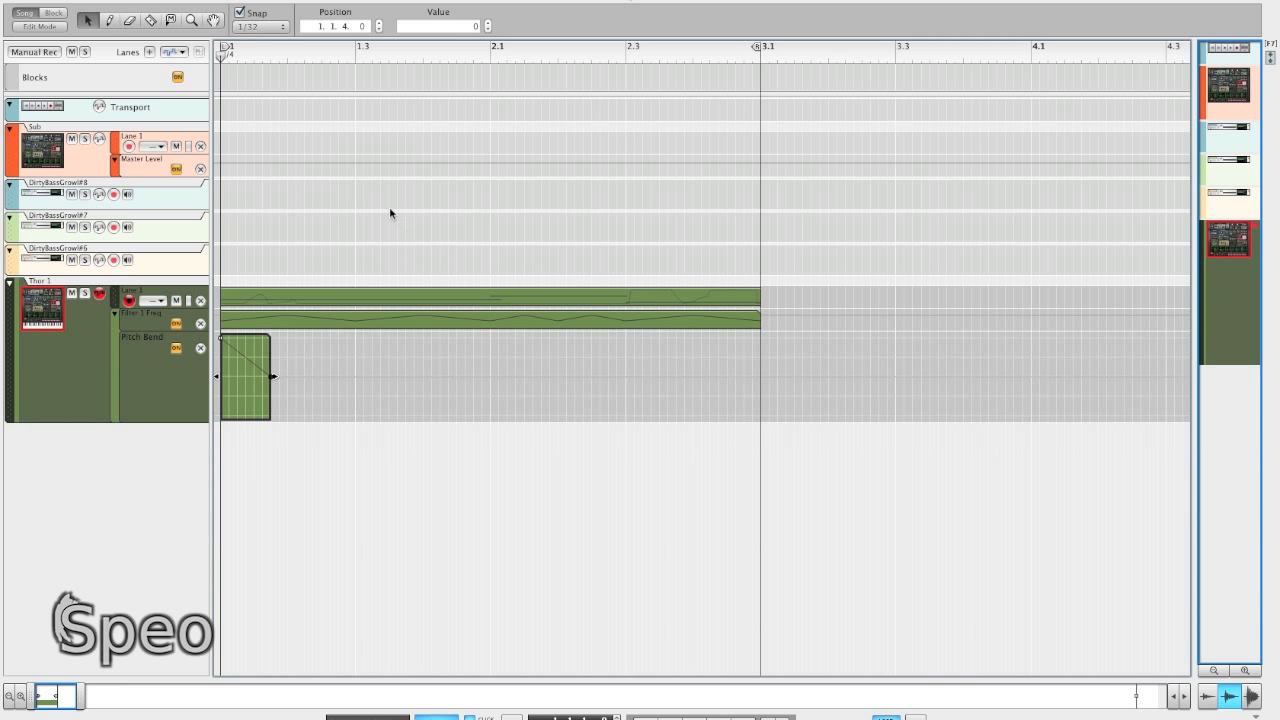
key(Escape)
Step: Play back the two-bar loop to check the filter and pitch automation, and return to the rack
key(space)
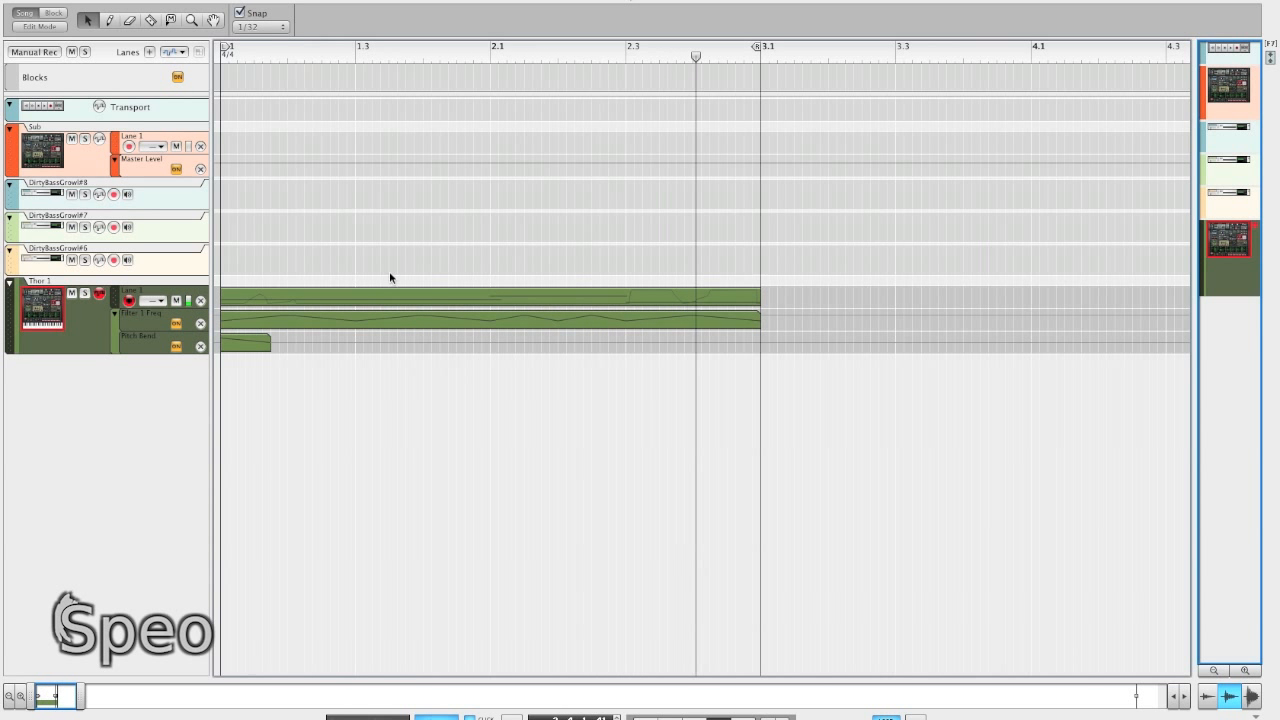
key(space)
key(shift+Return)
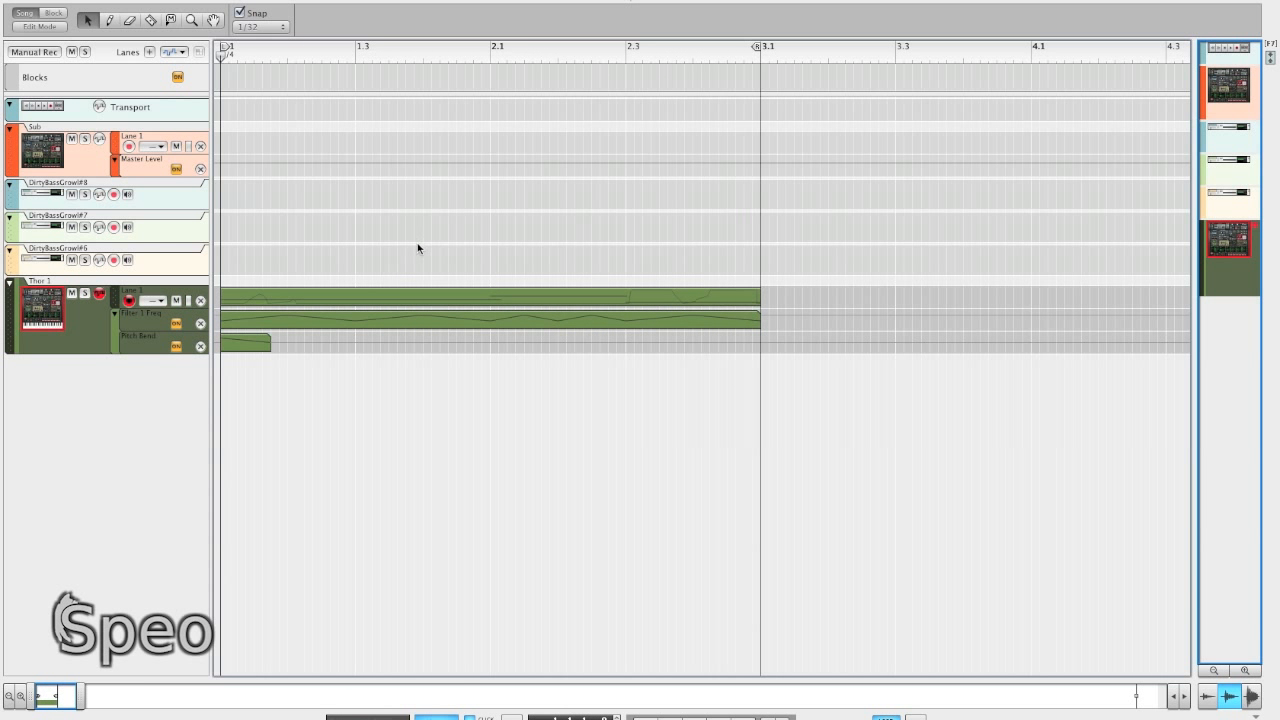
key(F6)
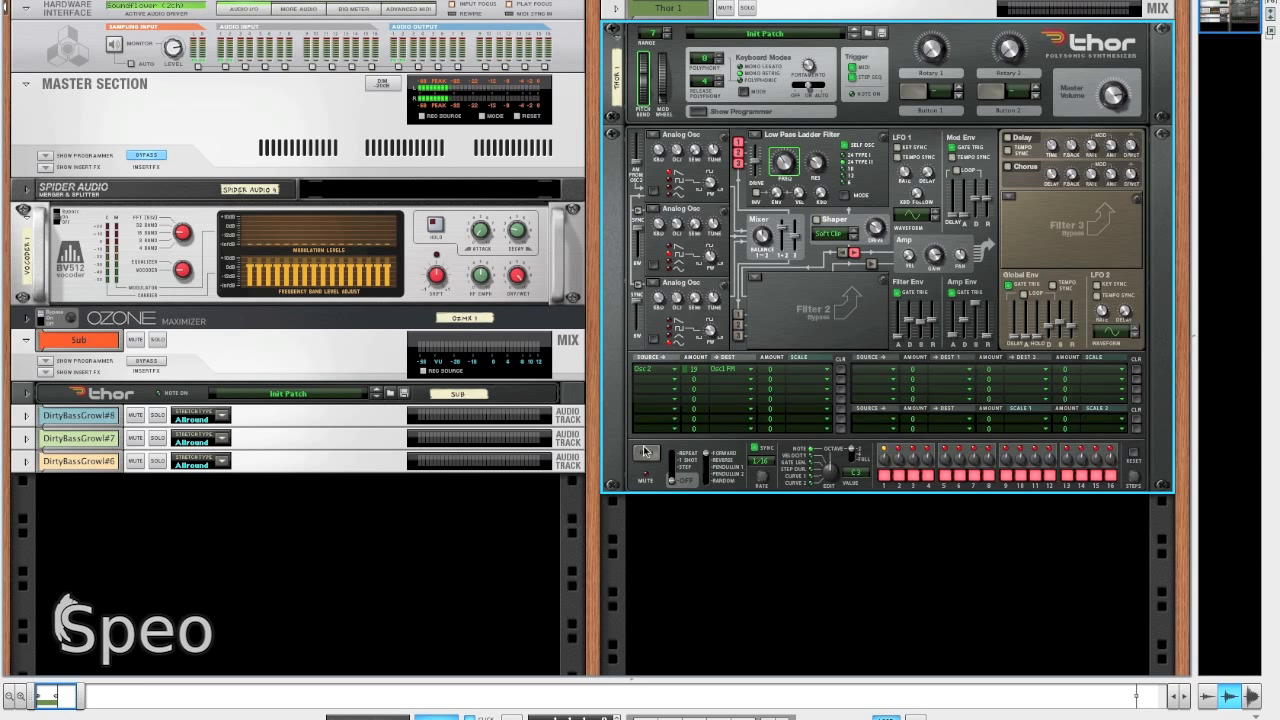
Step: Create an audio track below the Thor synthesizer in the rack and unfold its device
click(699, 527)
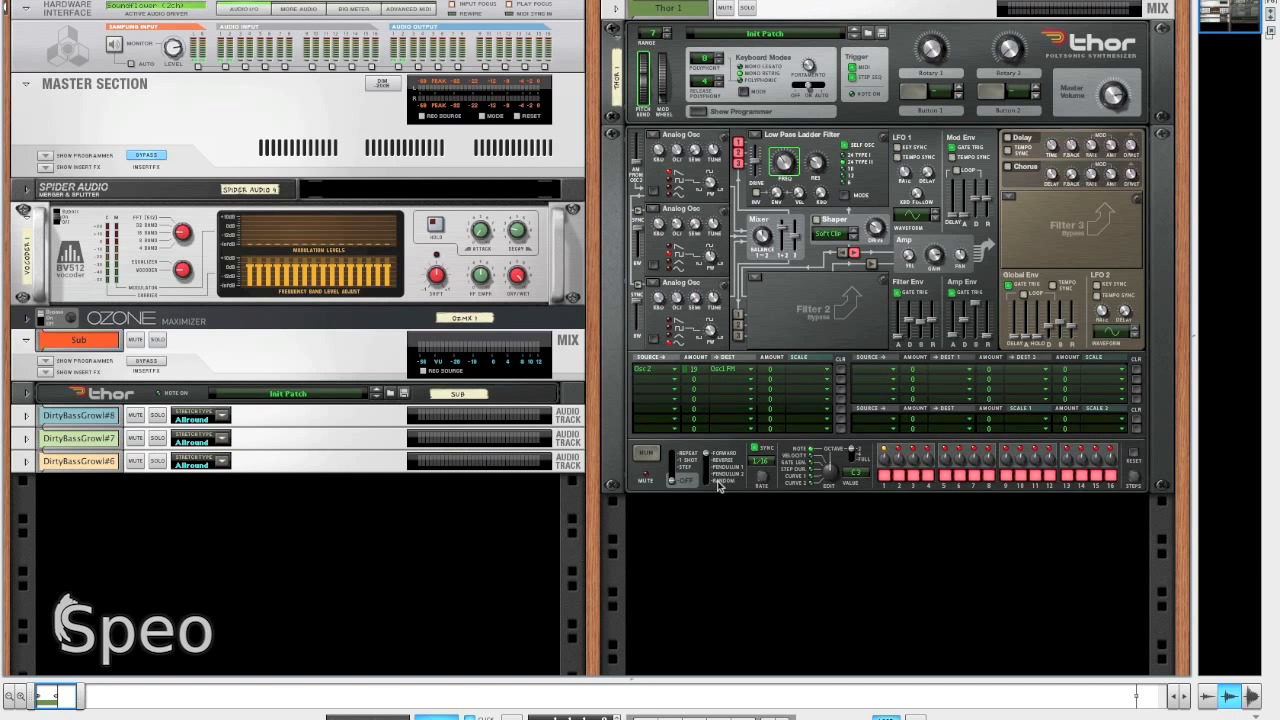
key(F7)
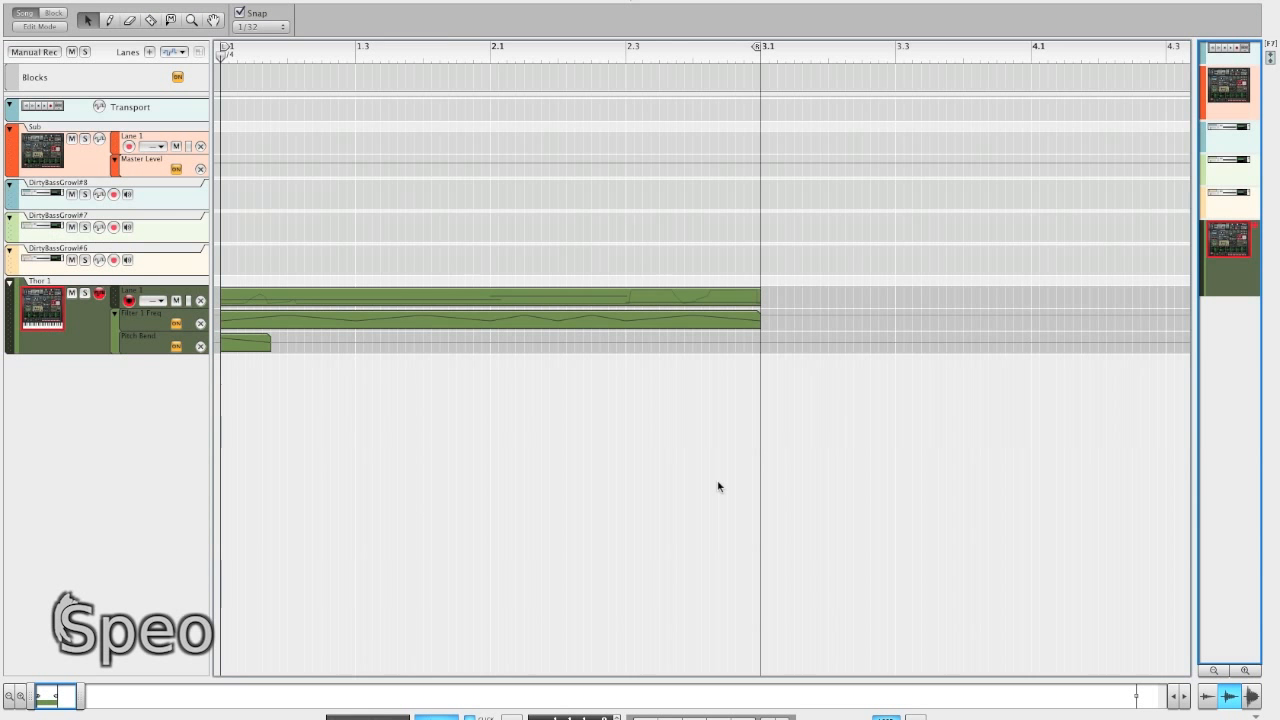
key(F7)
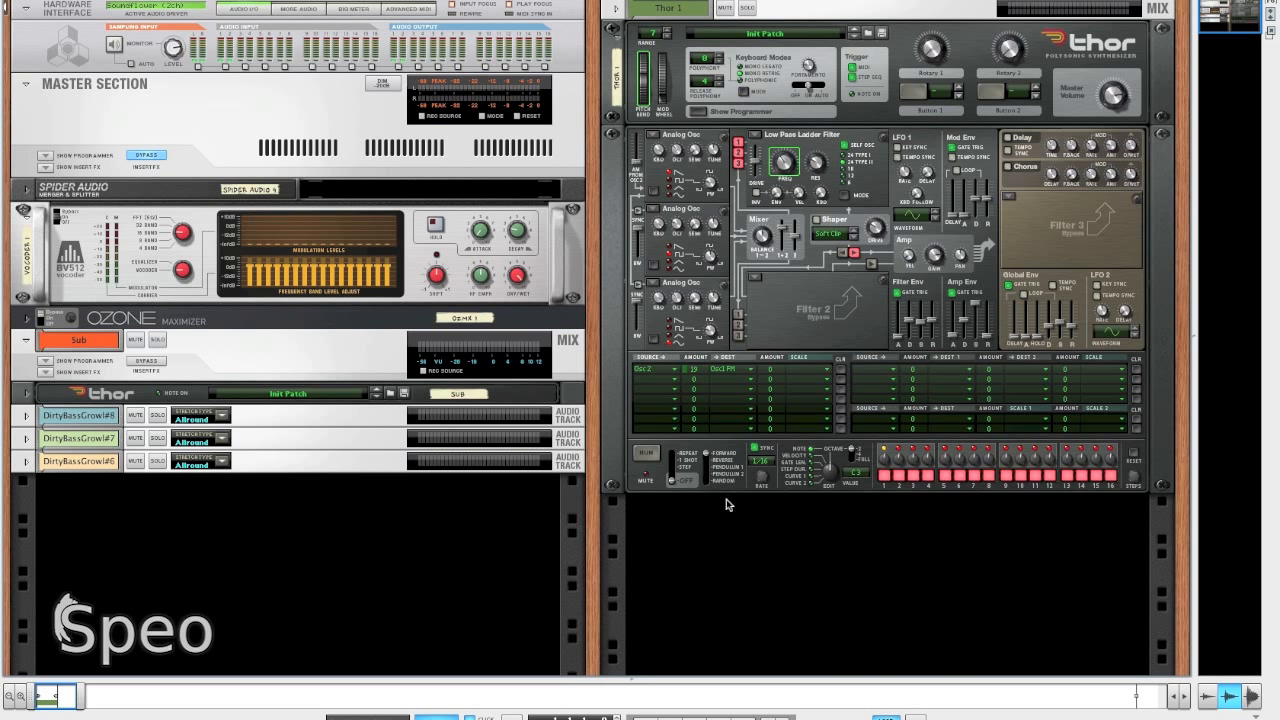
right_click(728, 536)
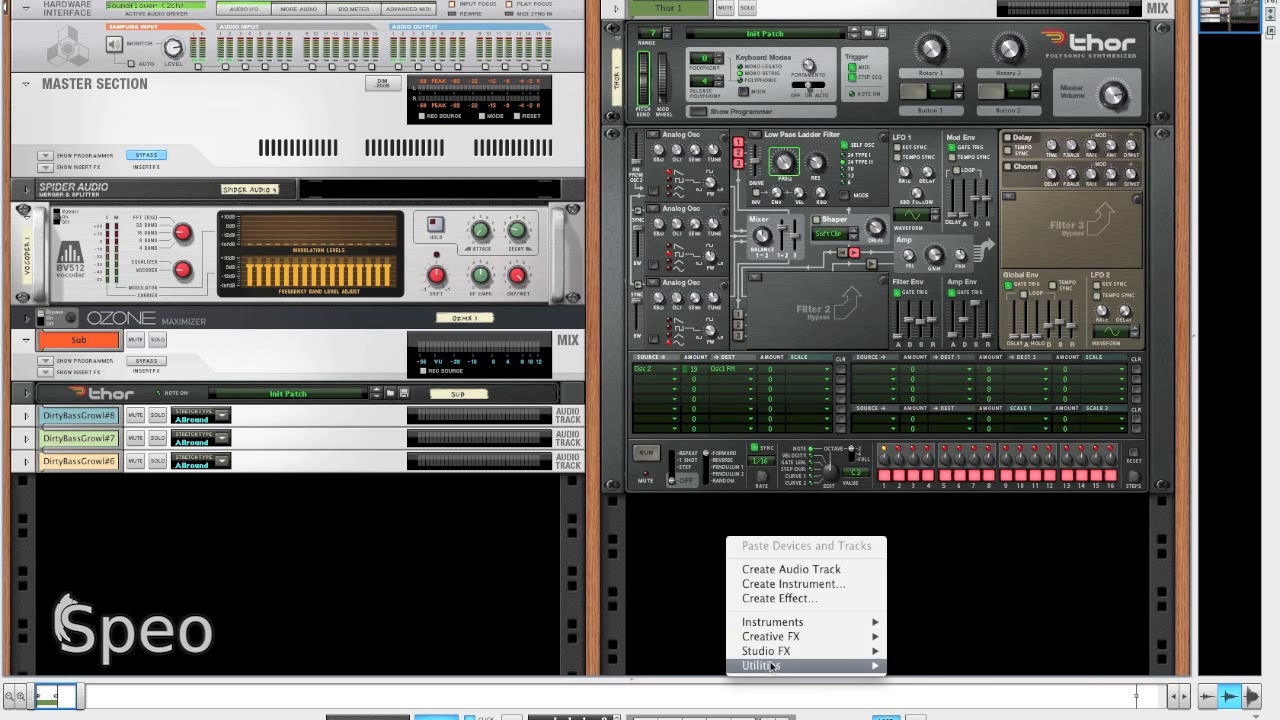
mouse_move(777, 668)
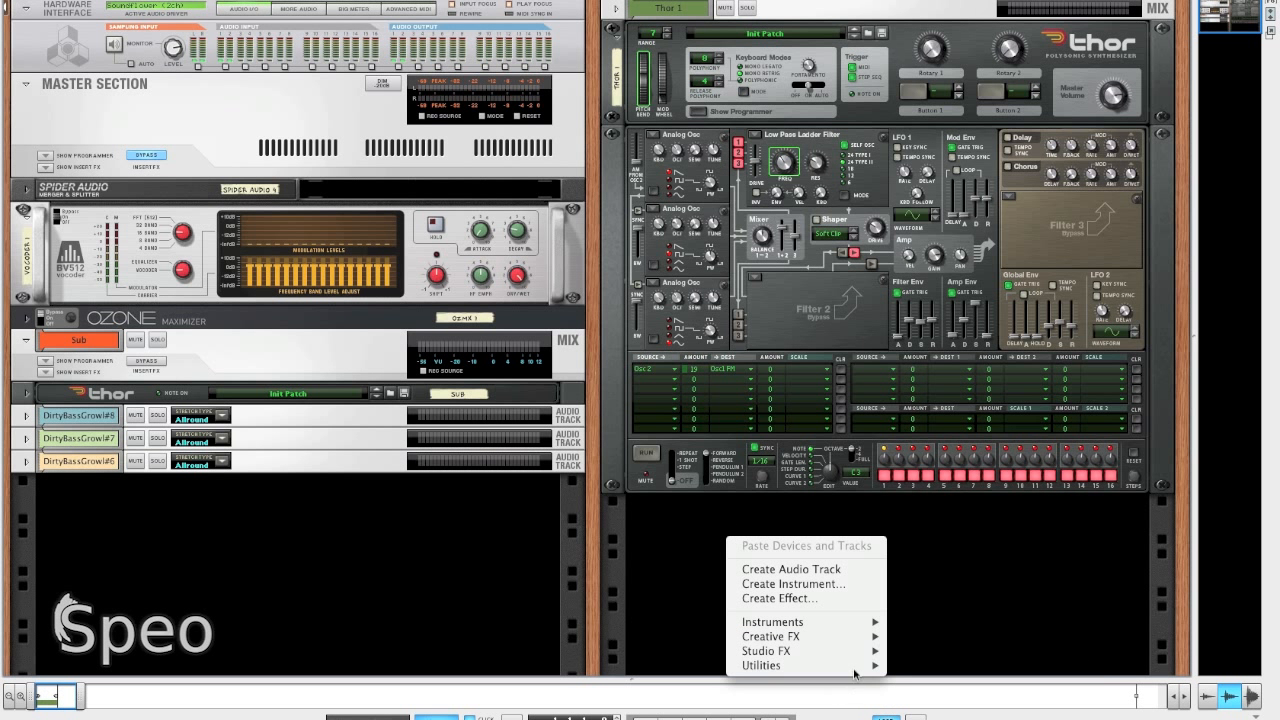
mouse_move(862, 665)
click(850, 603)
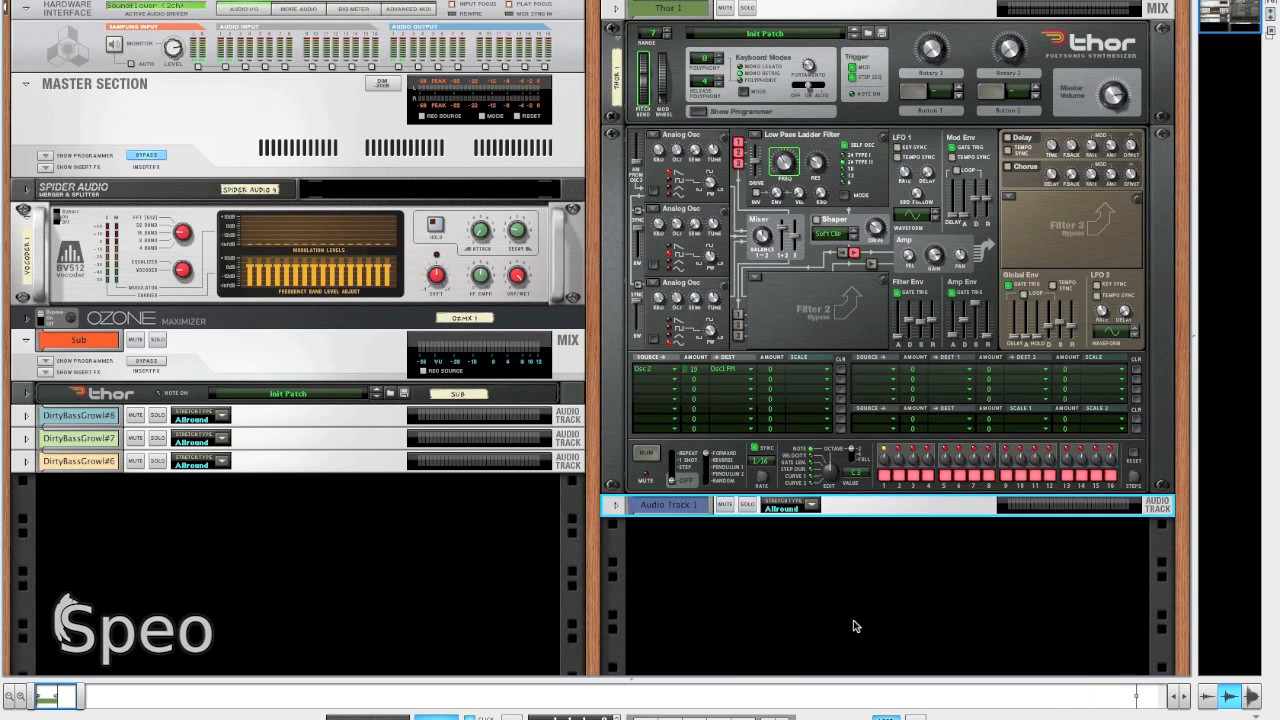
click(616, 506)
Step: Select Audio Track 1 in the sequencer for recording and set the audio device to Yeti Stereo Microphone
key(F7)
key(F7)
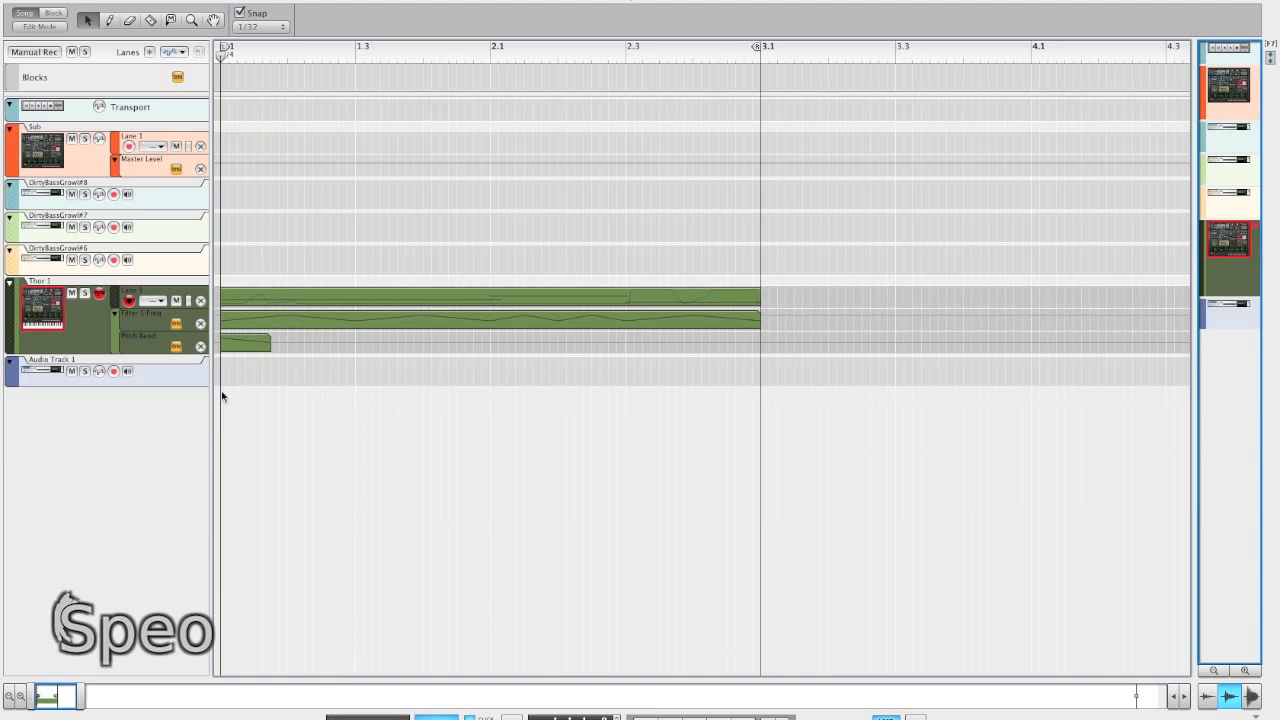
click(178, 381)
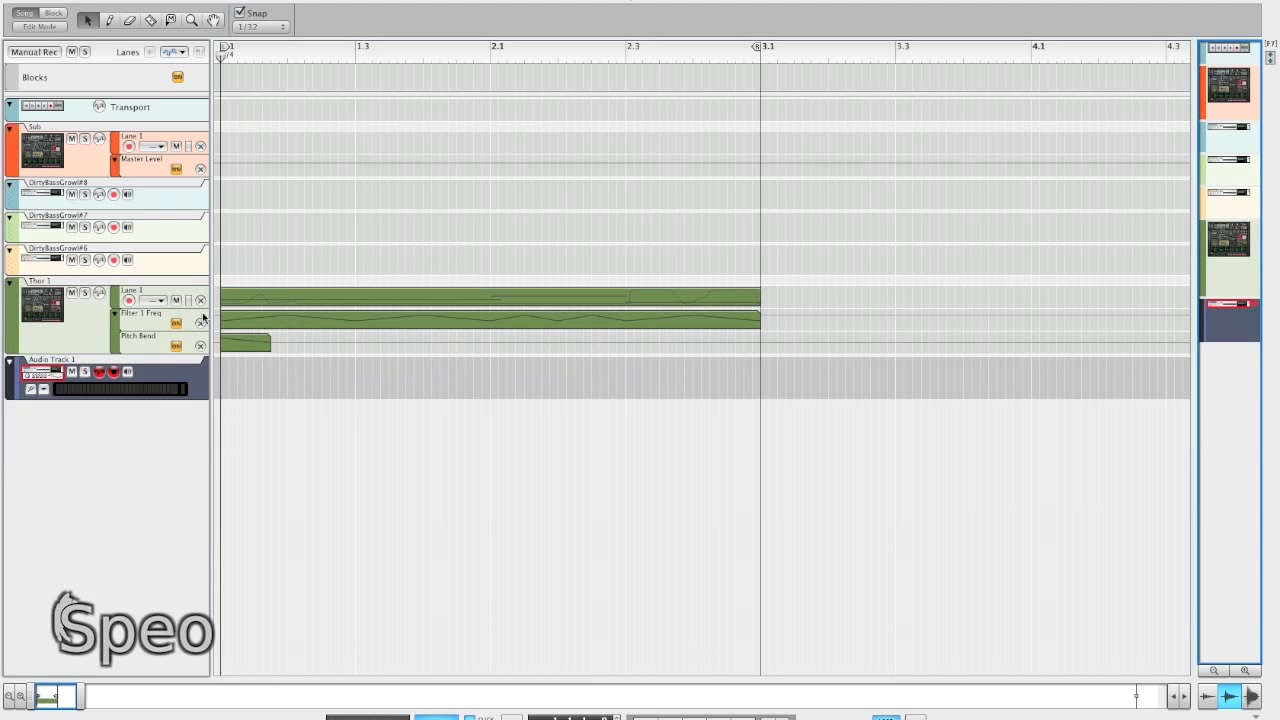
click(60, 0)
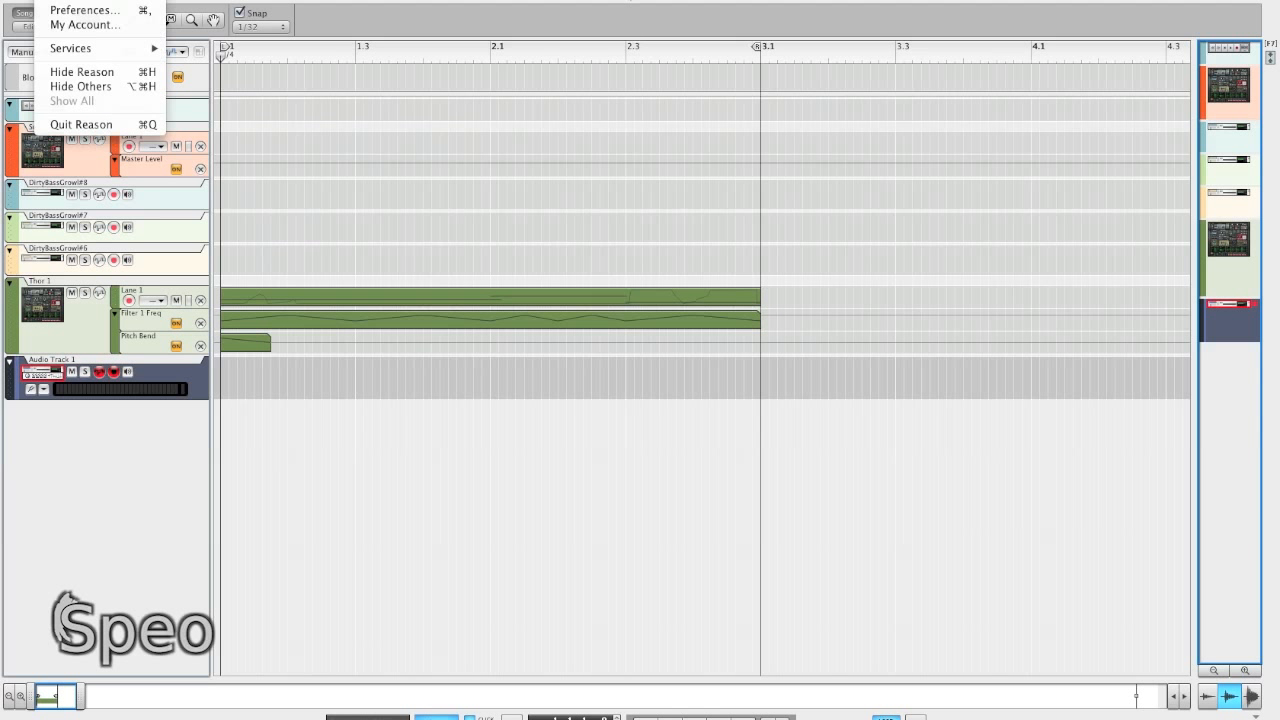
click(70, 11)
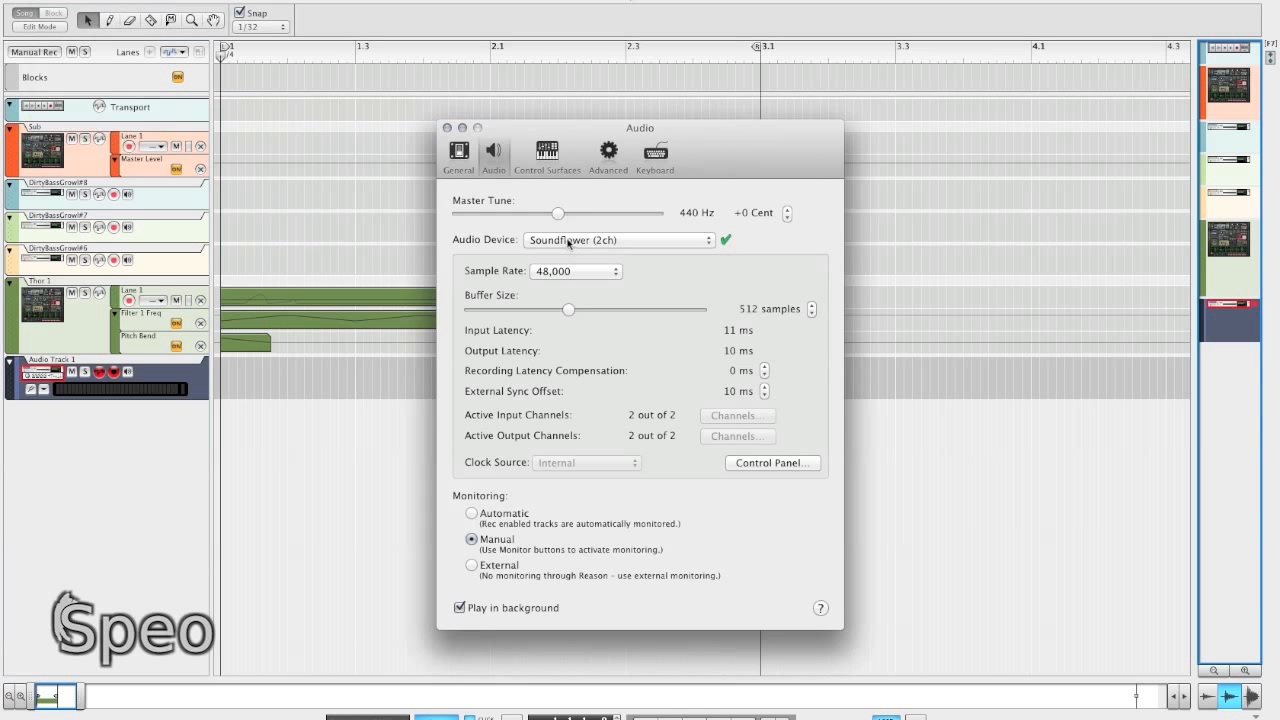
click(567, 241)
click(563, 227)
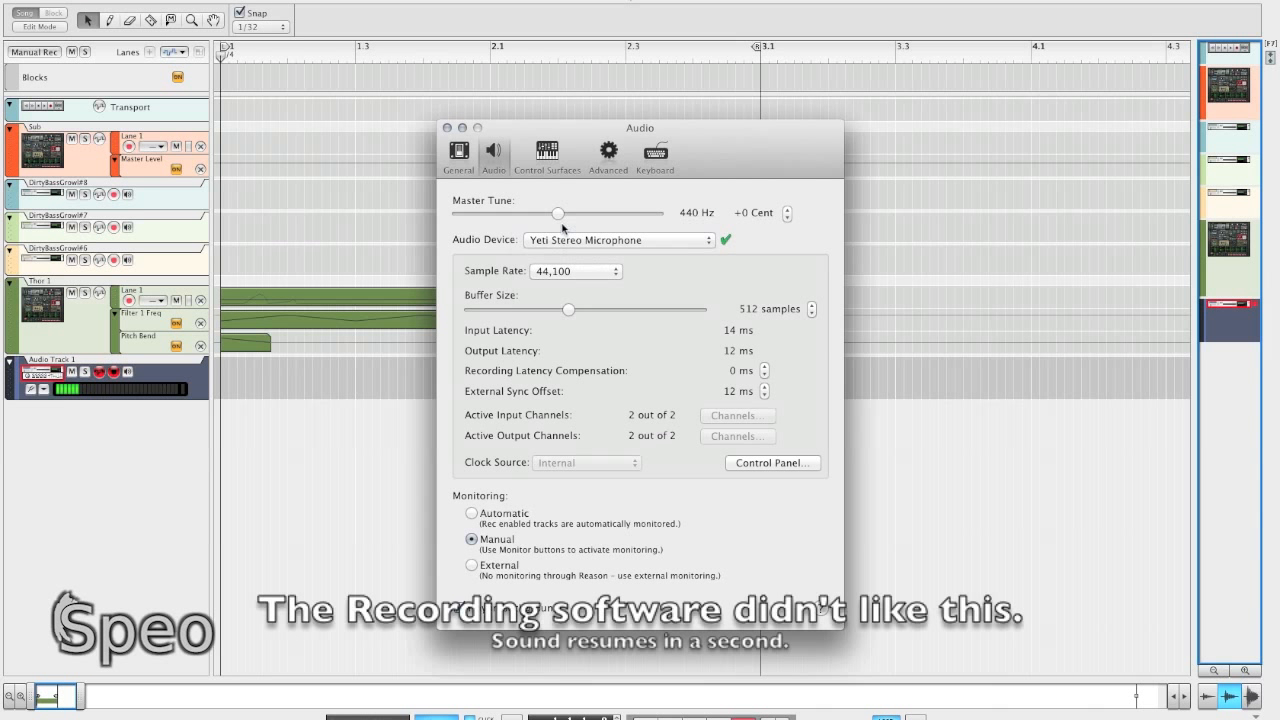
Step: Record a two-bar microphone take on Audio Track 1, and set the audio device back to Soundflower (2ch)
key(super+Return)
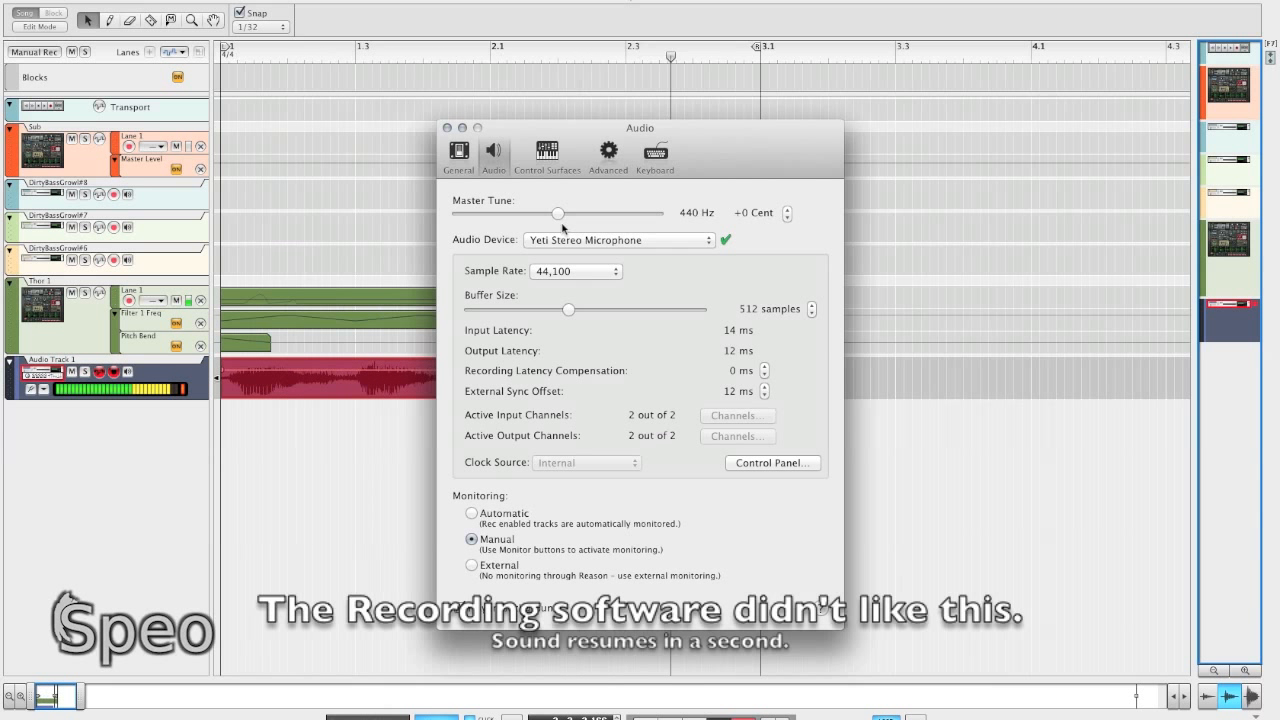
key(space)
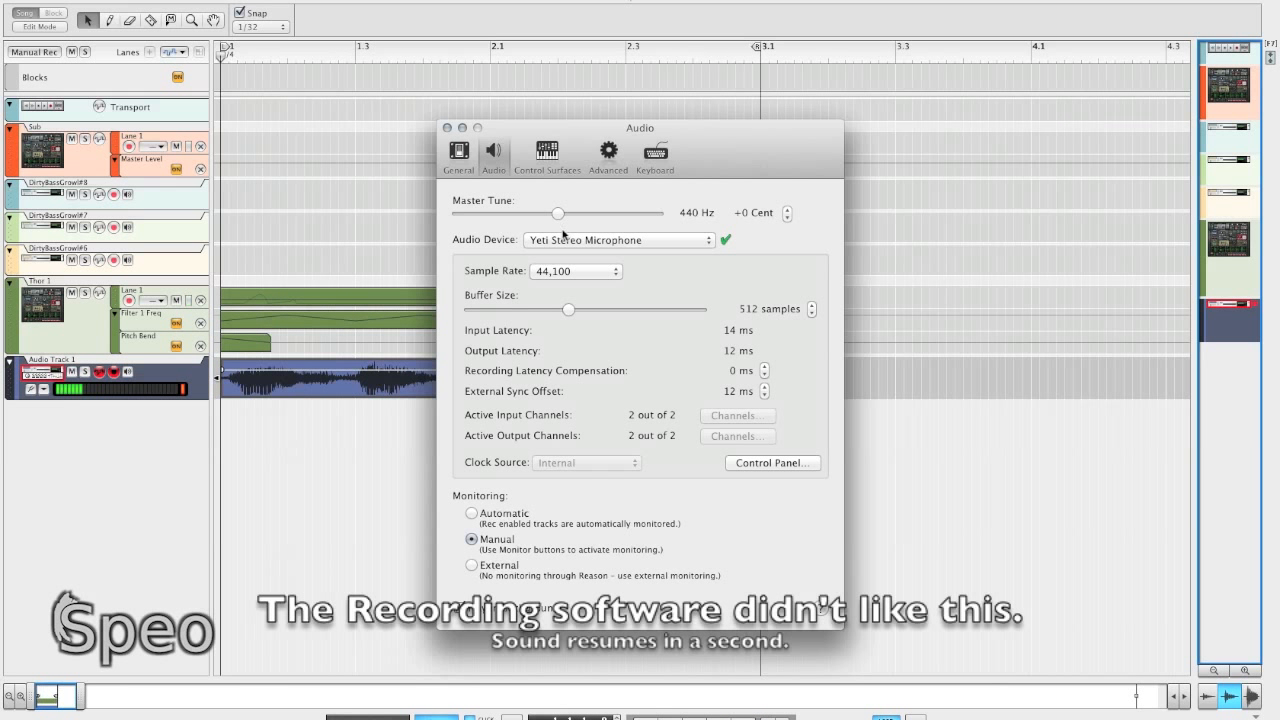
click(578, 238)
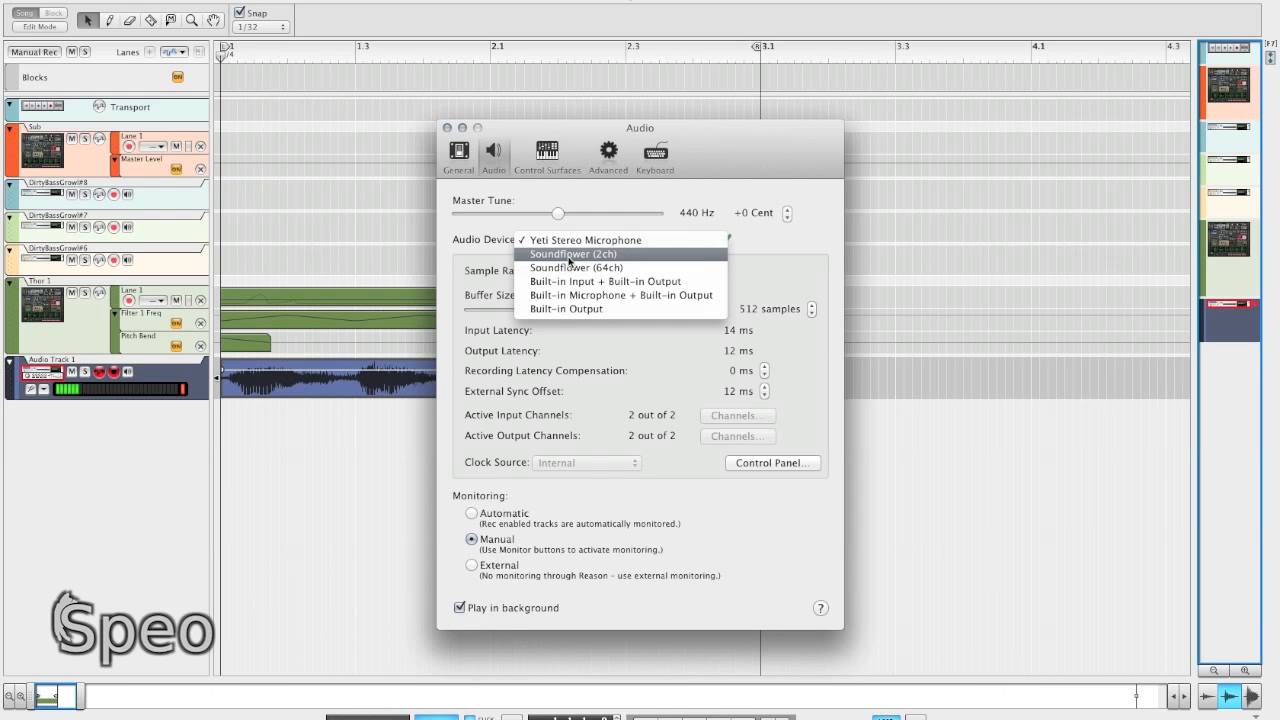
click(570, 255)
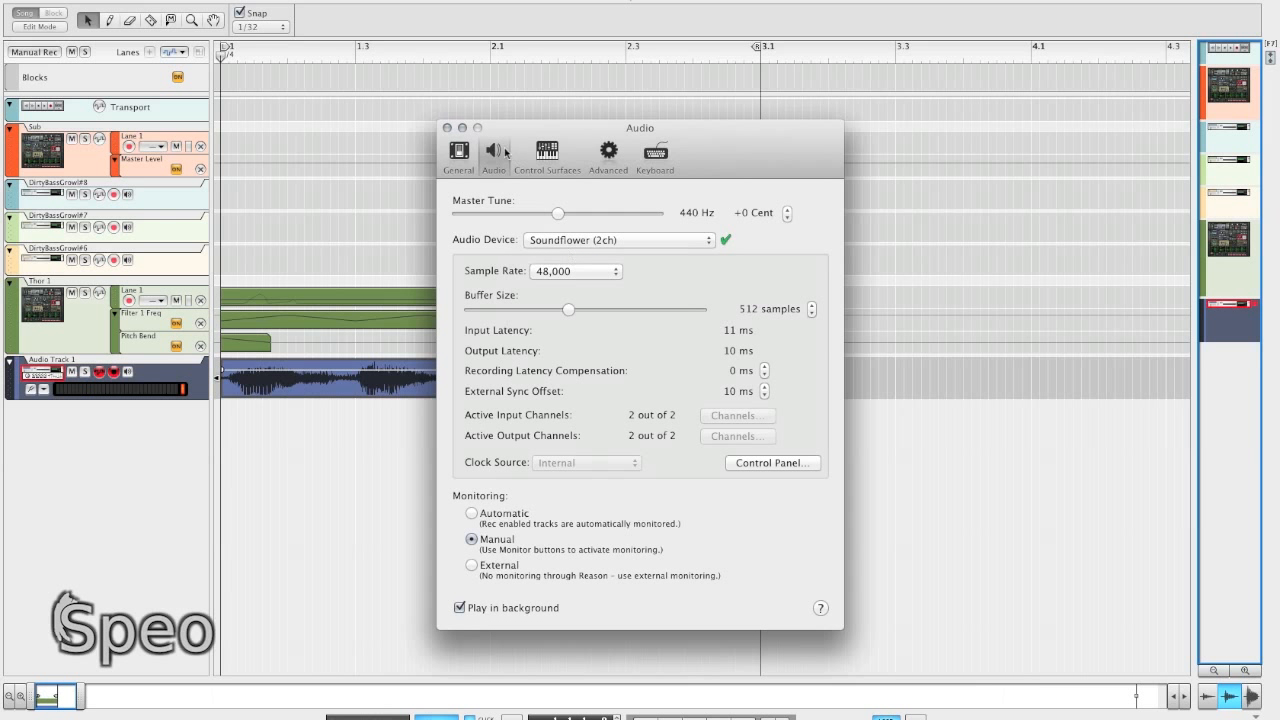
click(447, 128)
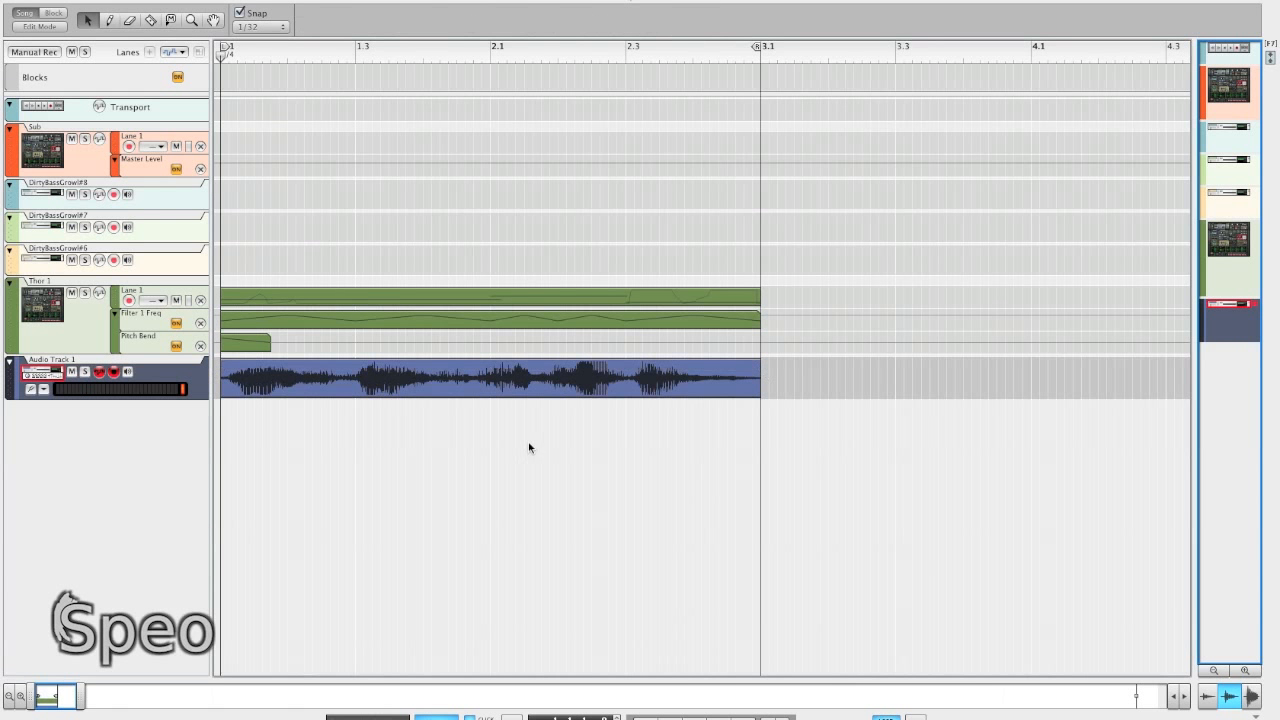
Step: Solo Audio Track 1 and play back the recorded clip
click(526, 387)
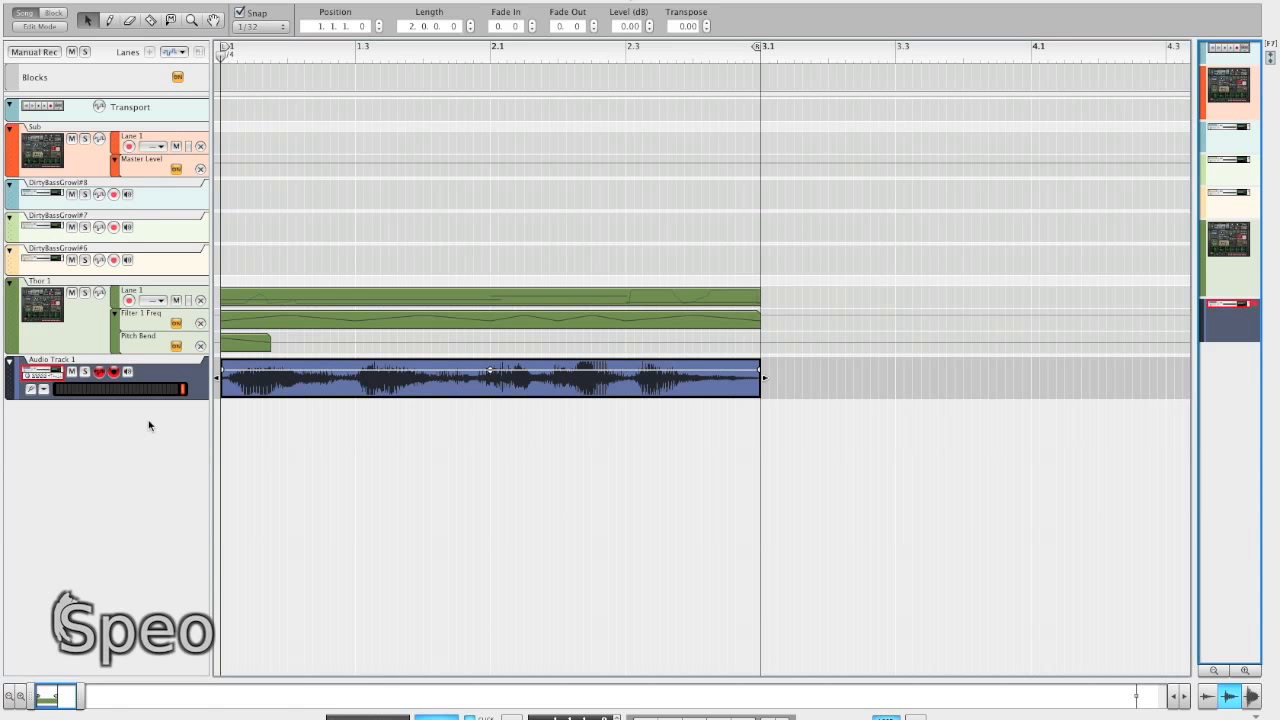
click(85, 372)
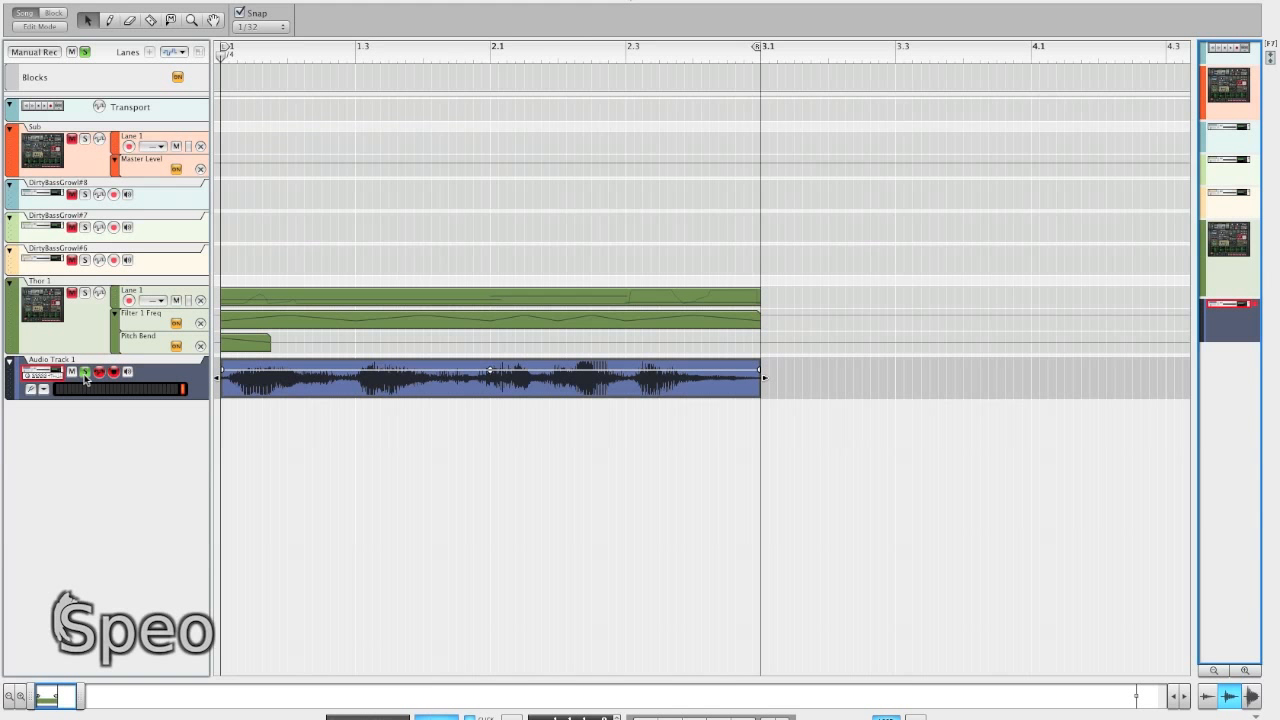
key(space)
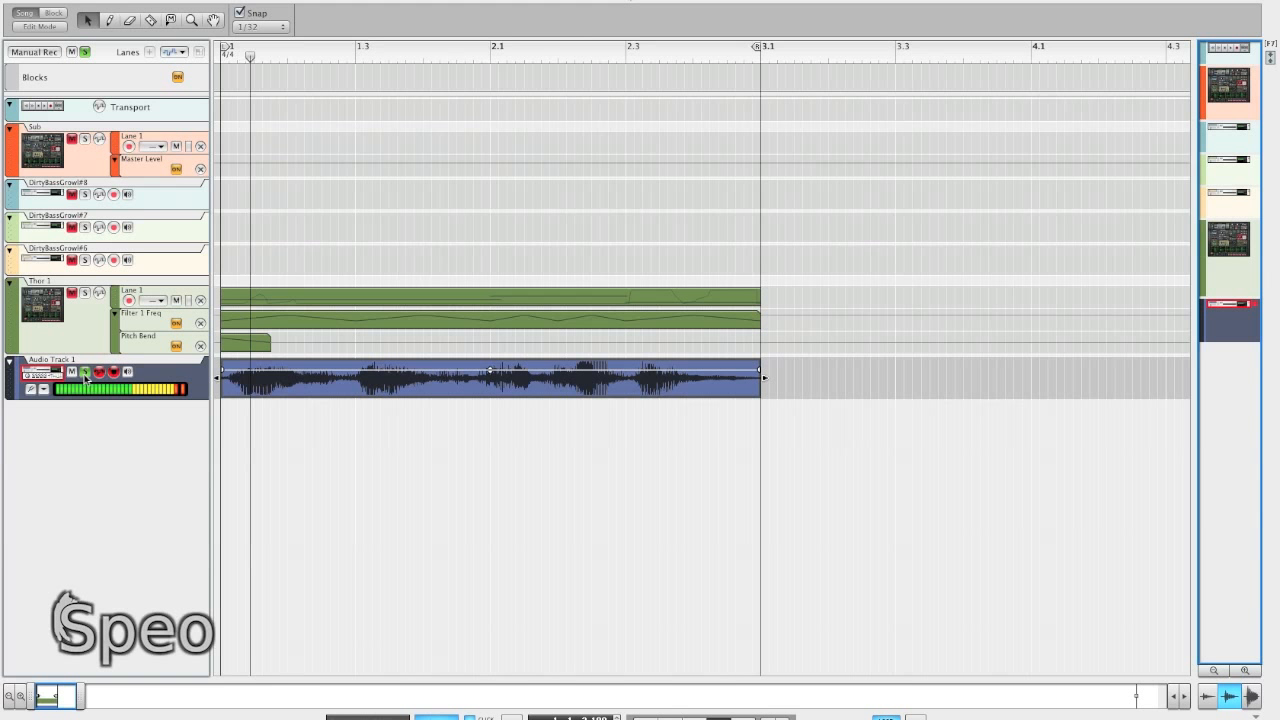
Step: Stop playback and lower the recorded audio clip's level to about -4.23 dB
click(493, 382)
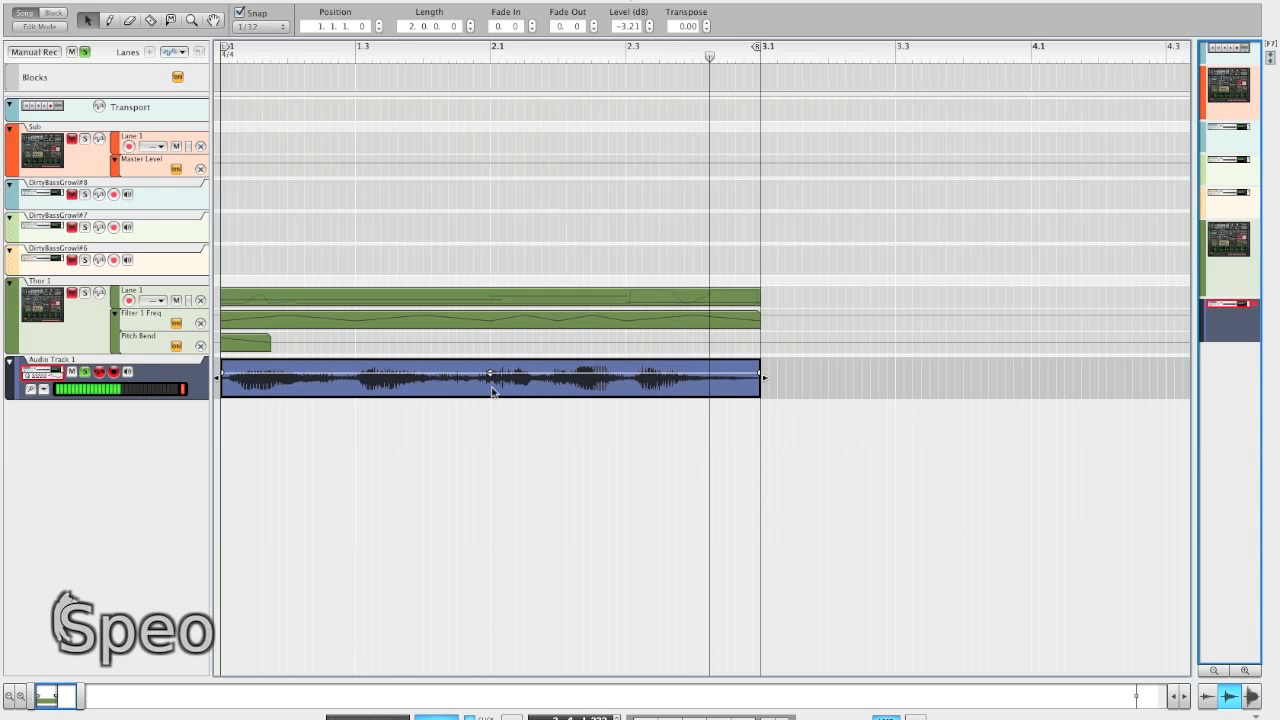
key(space)
drag(489, 373, 490, 381)
Step: Normalize the recorded audio clip and adjust its level slightly downward
right_click(500, 386)
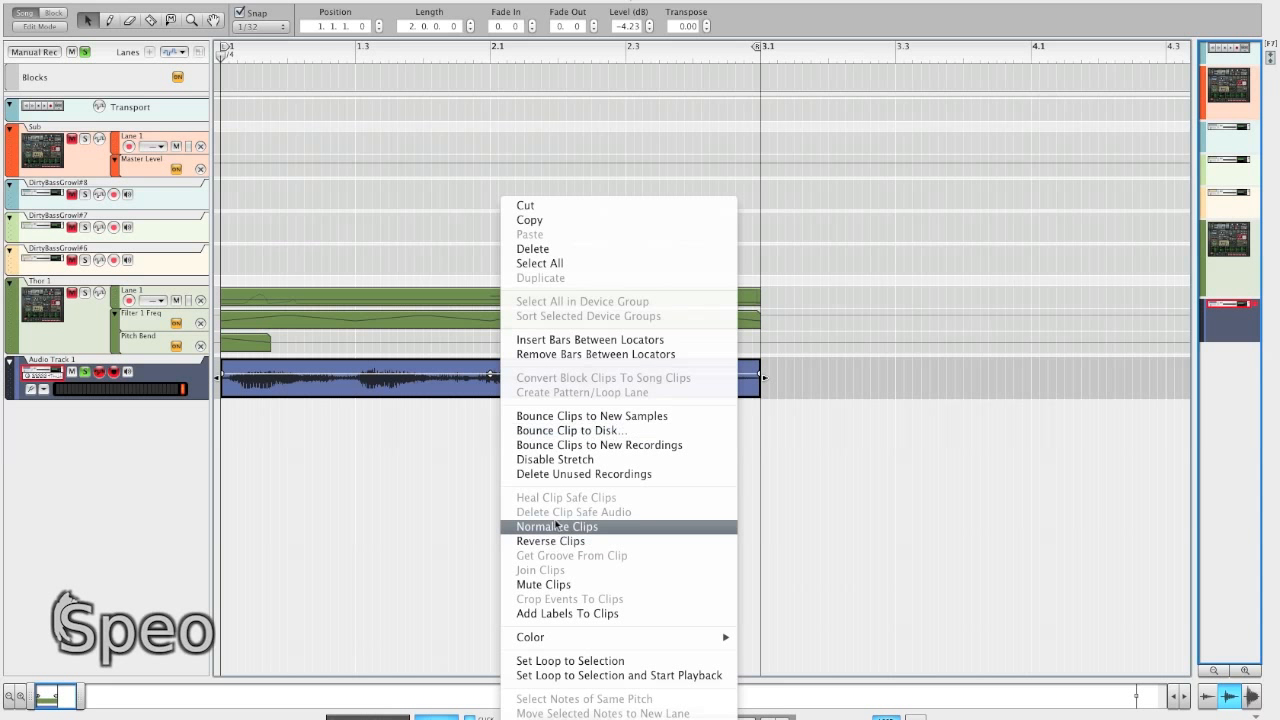
click(557, 526)
drag(490, 372, 490, 376)
click(502, 424)
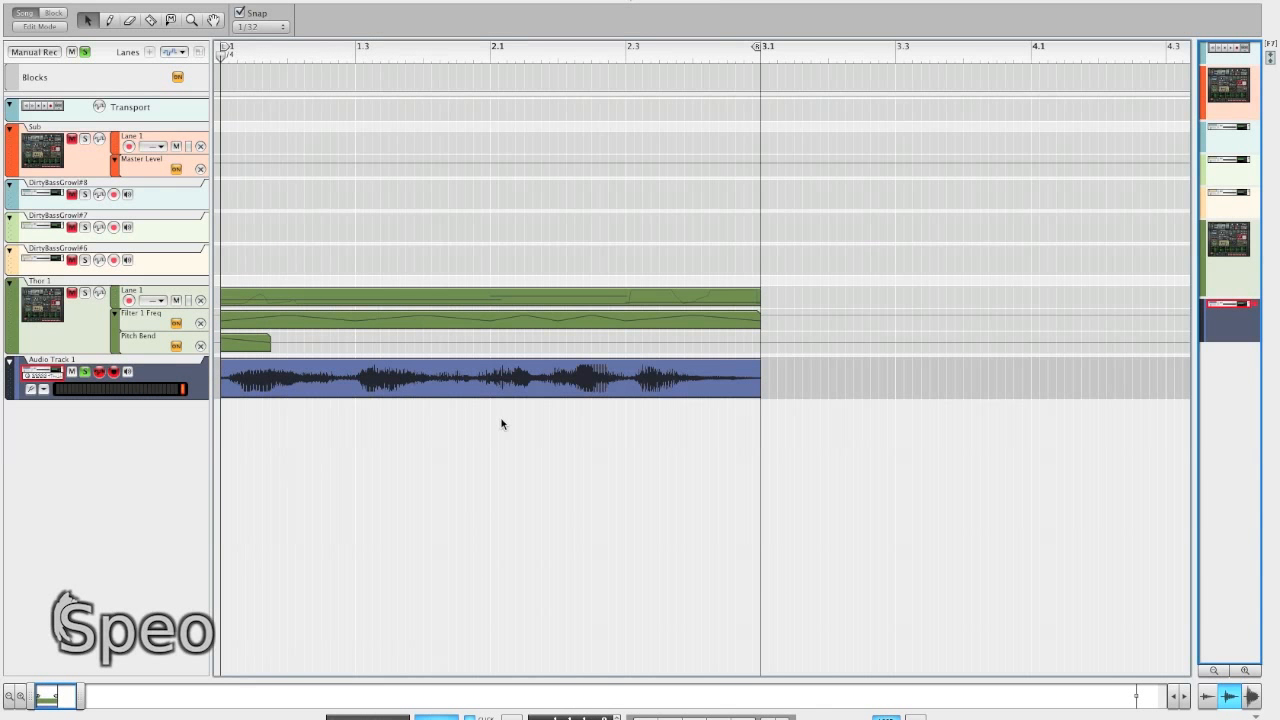
Step: Add a BV512 Digital Vocoder to the Thor synthesizer in the rack
key(F6)
click(858, 279)
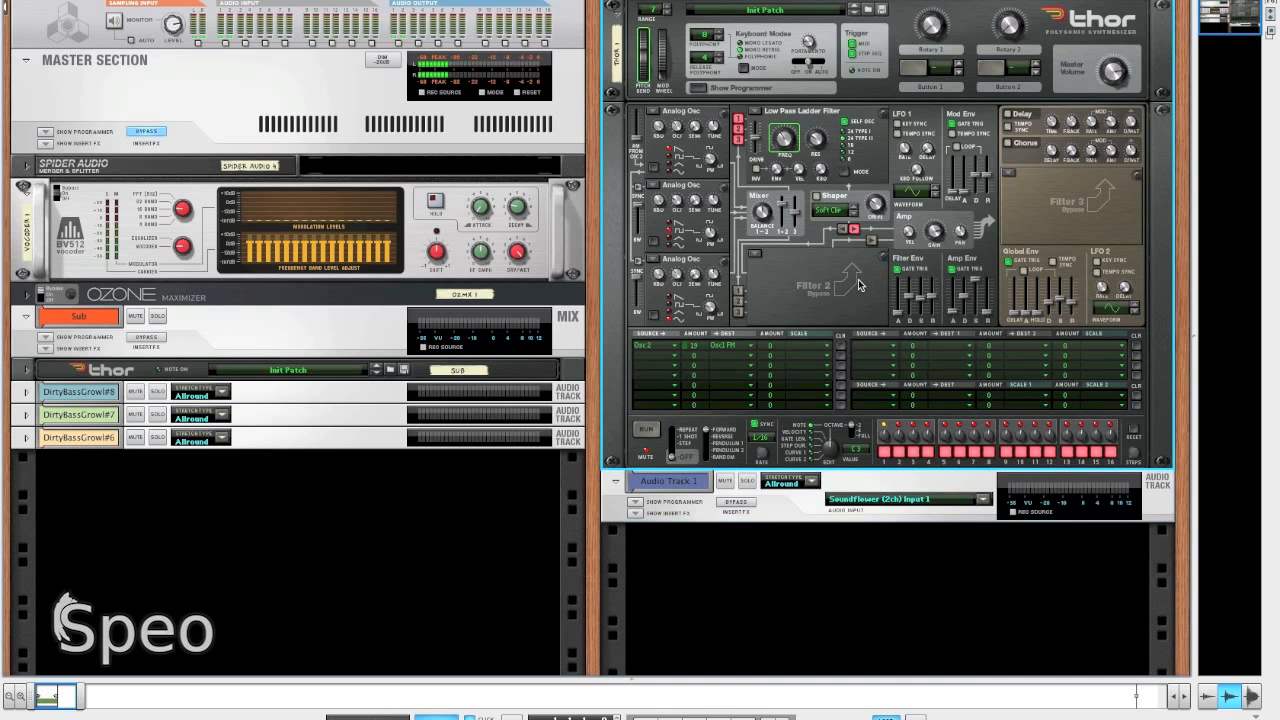
right_click(803, 283)
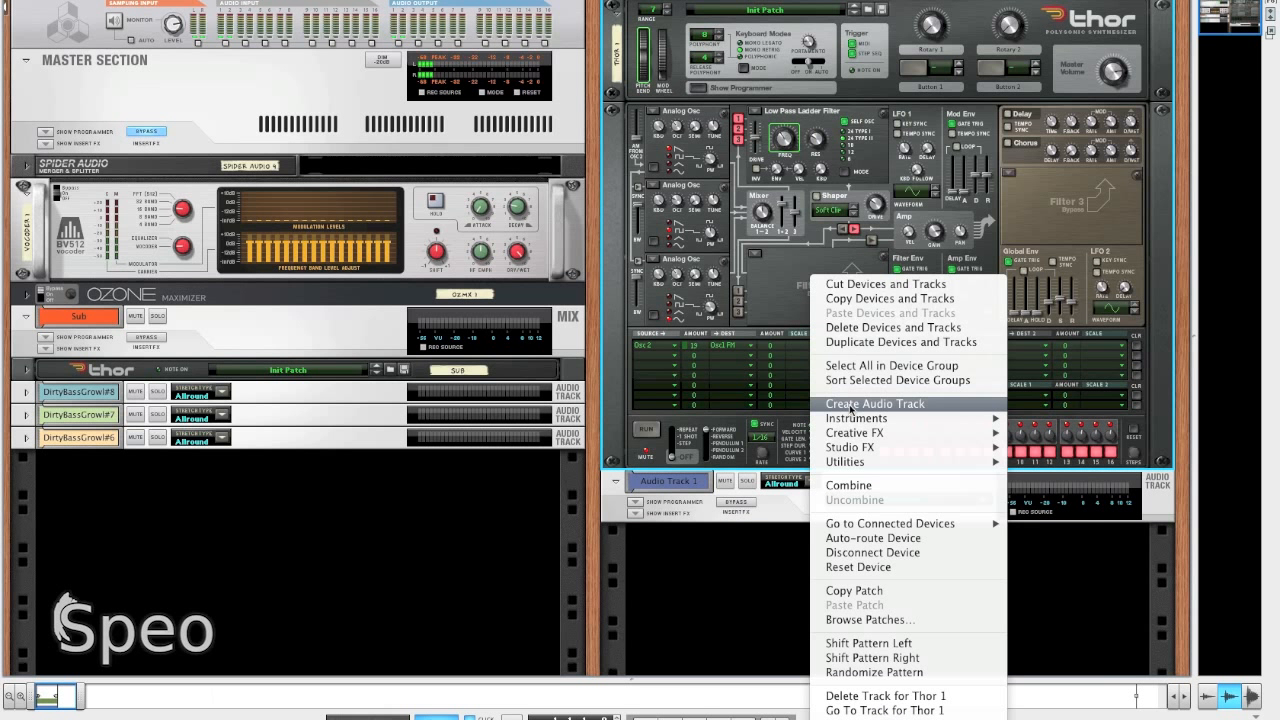
mouse_move(860, 432)
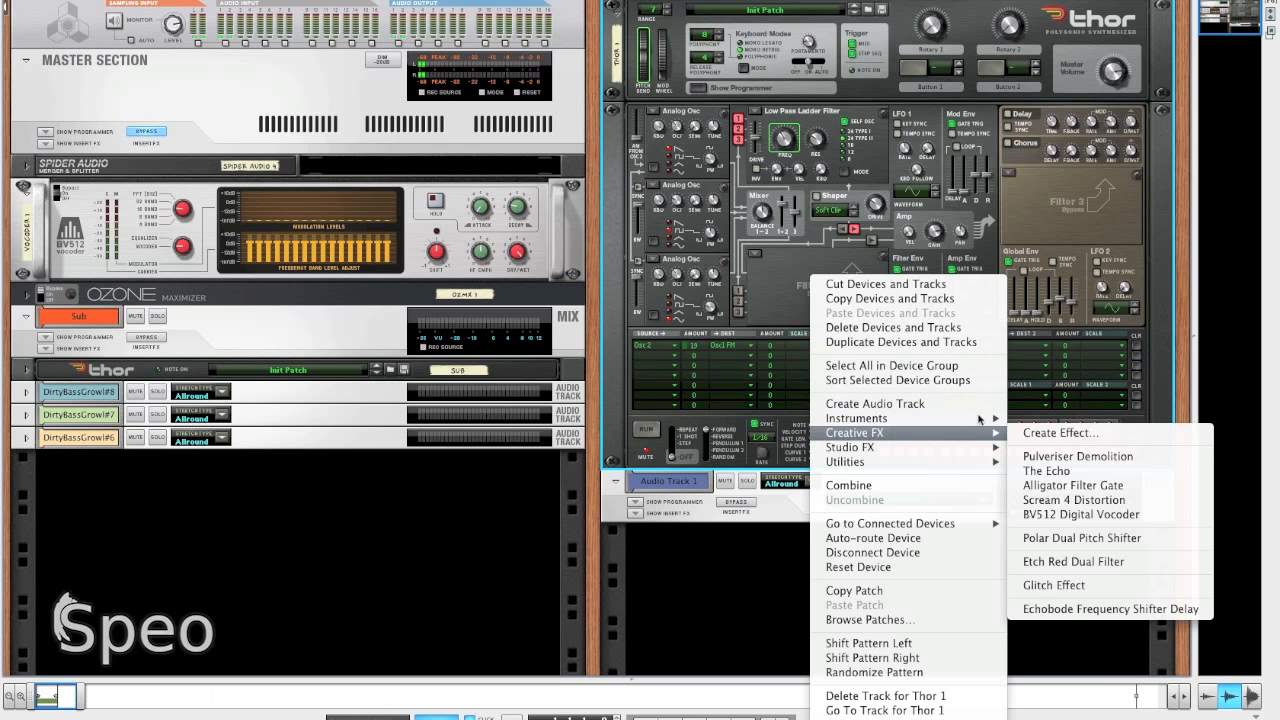
click(1095, 517)
Step: Cable Audio Track 1's direct output to the new vocoder's modulator input on the back of the rack
key(Tab)
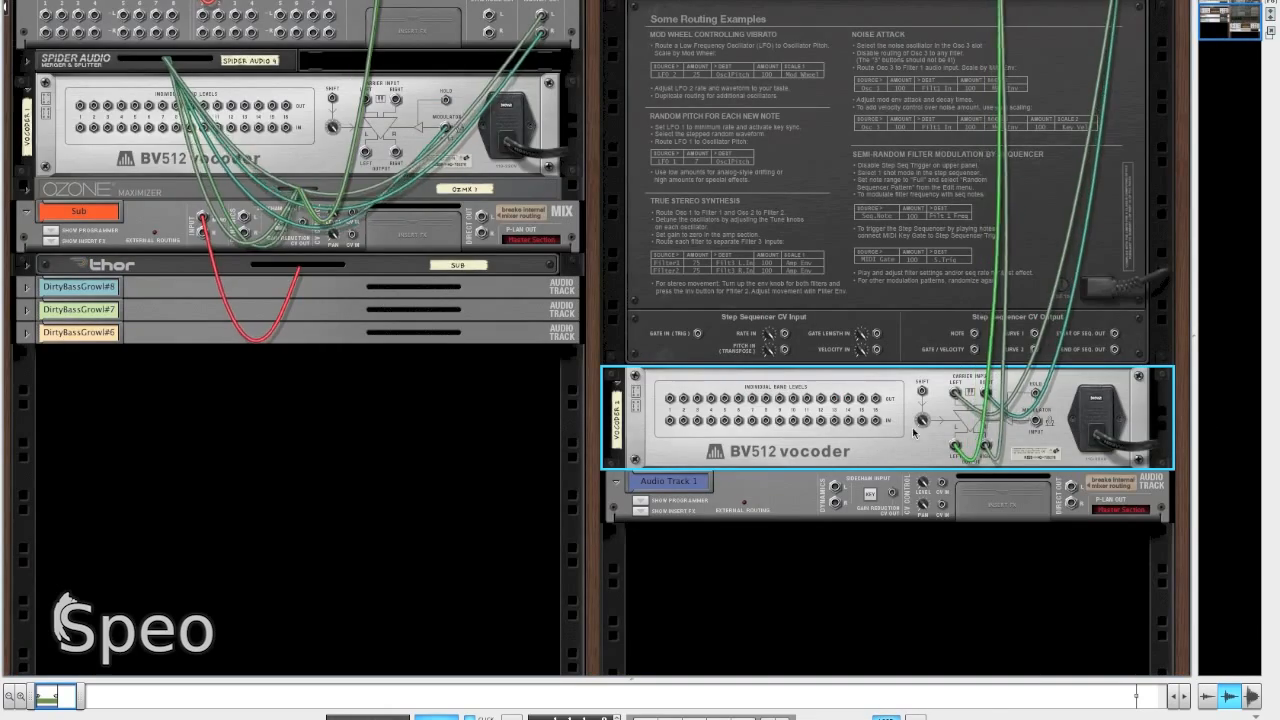
scroll(958, 383, up, 3)
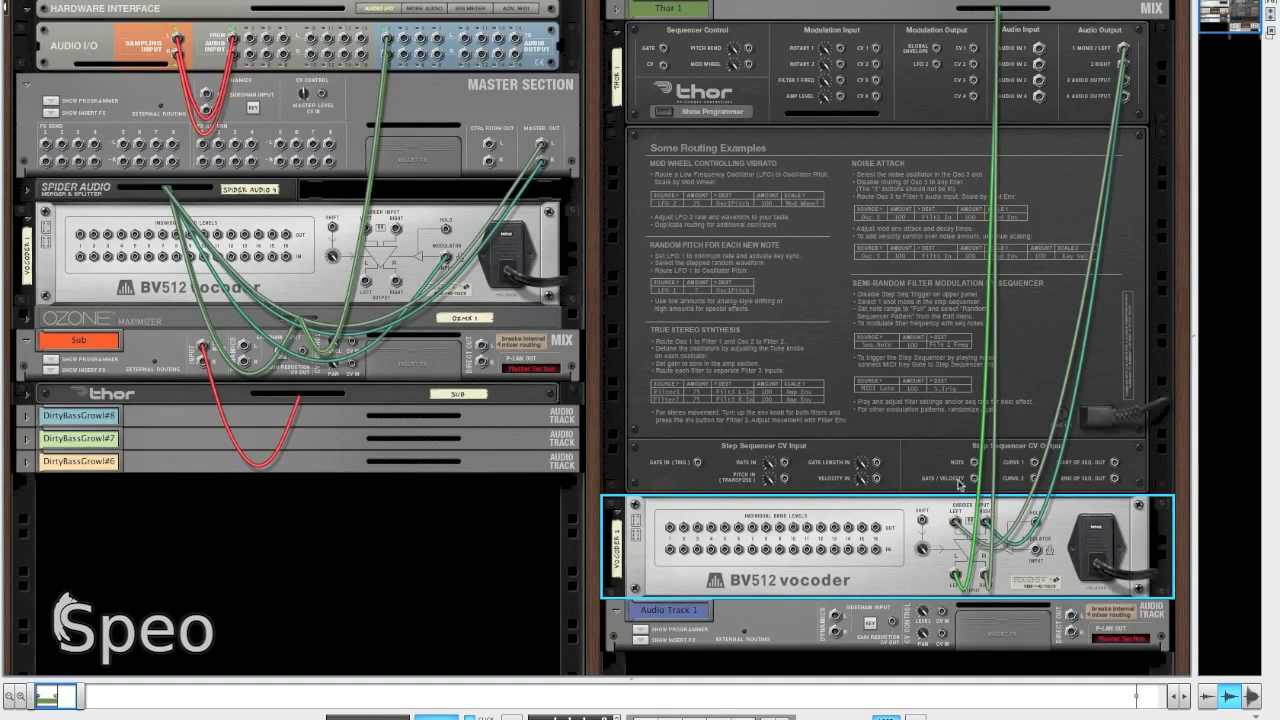
scroll(990, 410, down, 2)
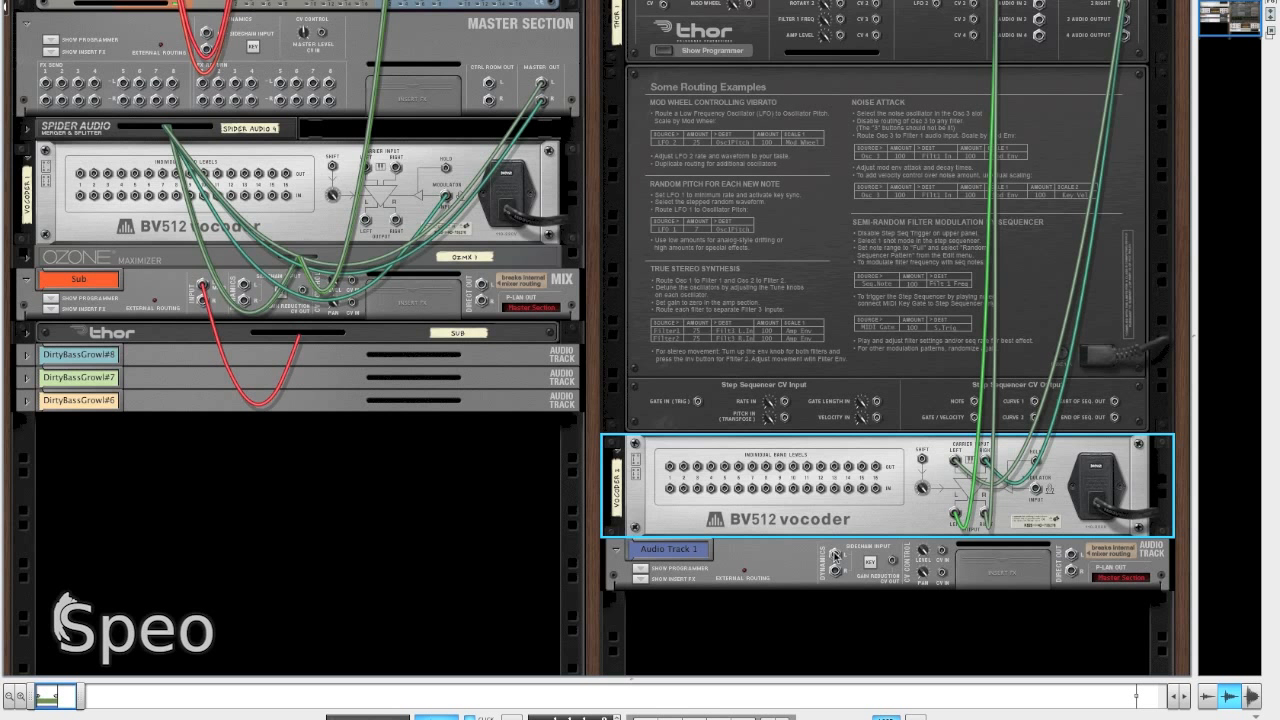
drag(1074, 556, 1036, 490)
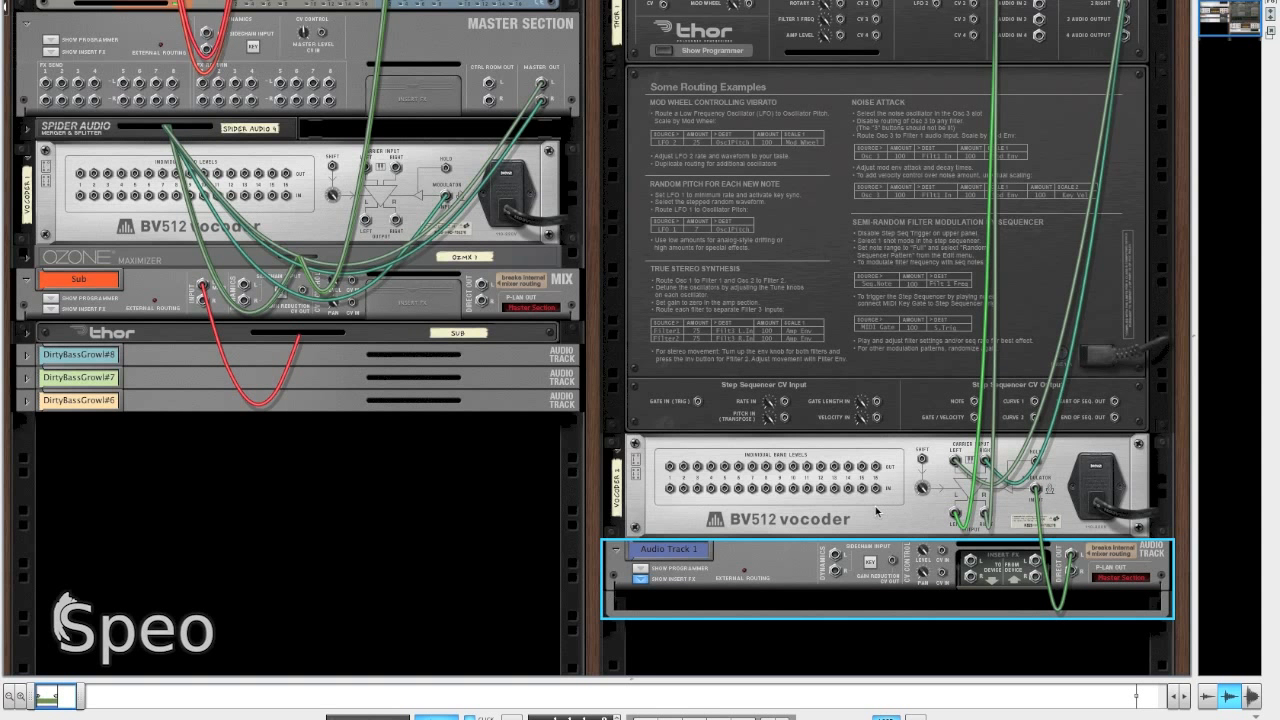
key(Tab)
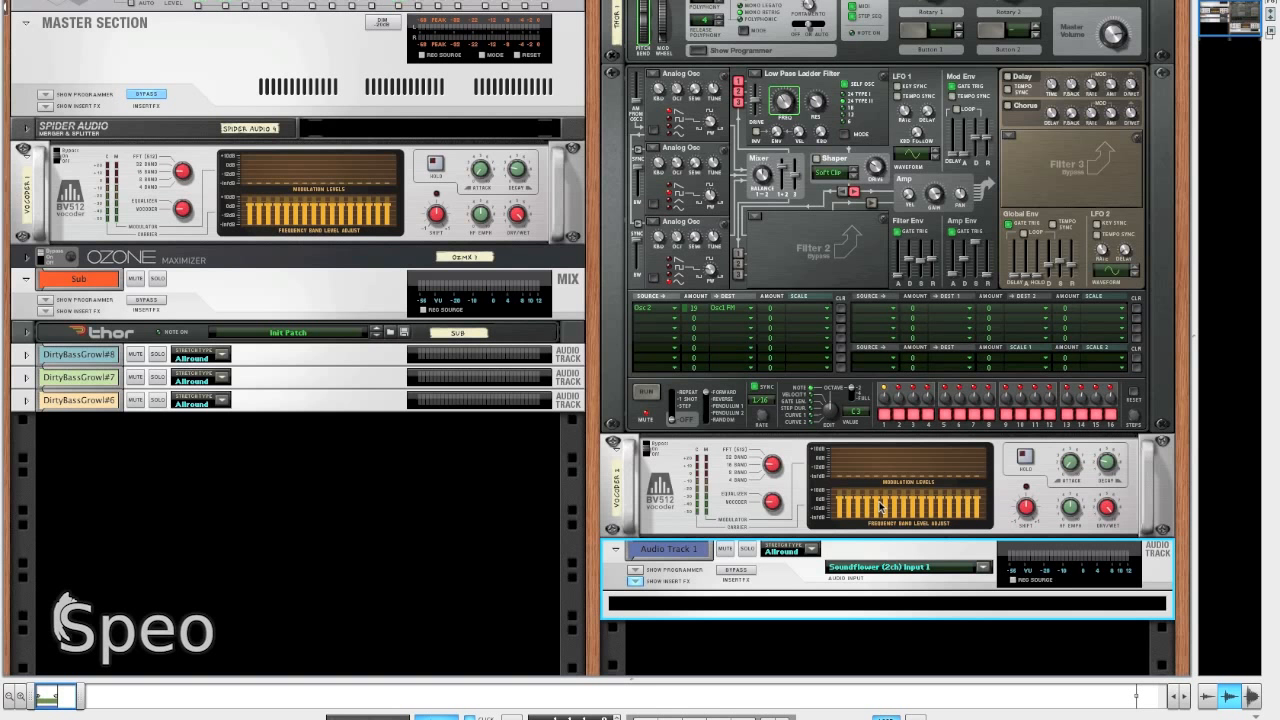
Step: Play back the loop to check the vocoder's modulation, and clear the solo on Audio Track 1
key(space)
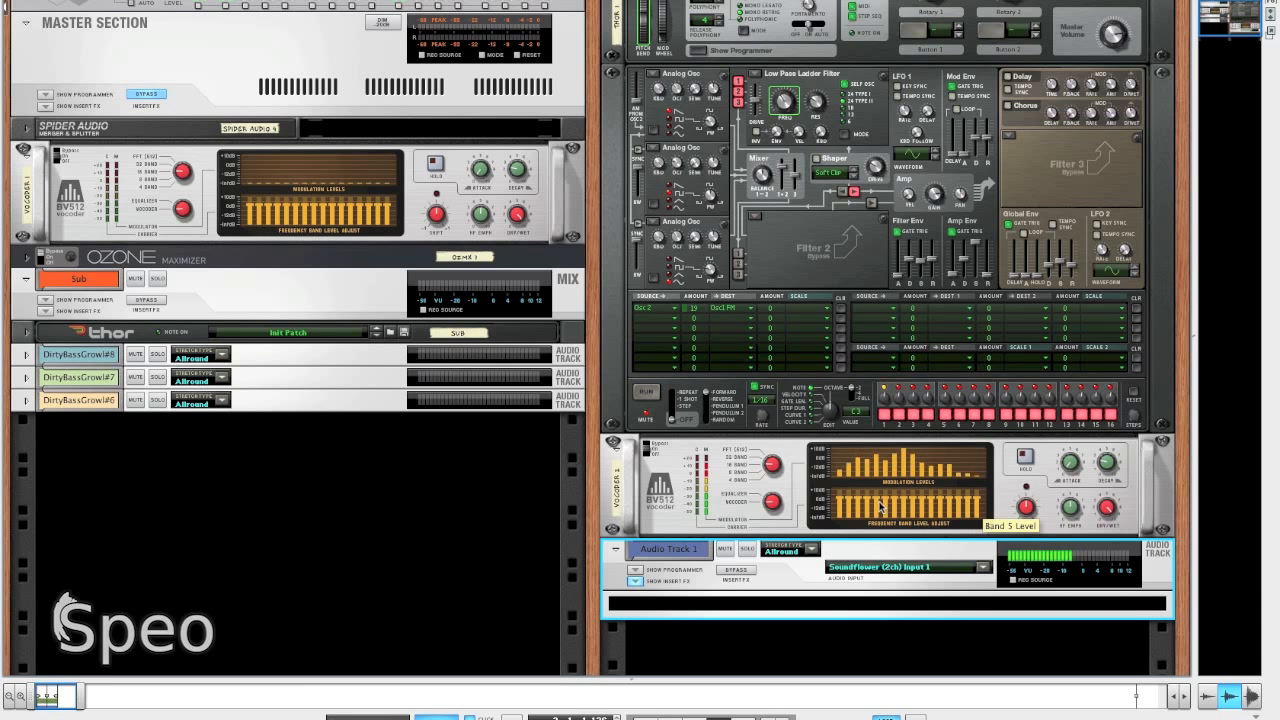
key(F7)
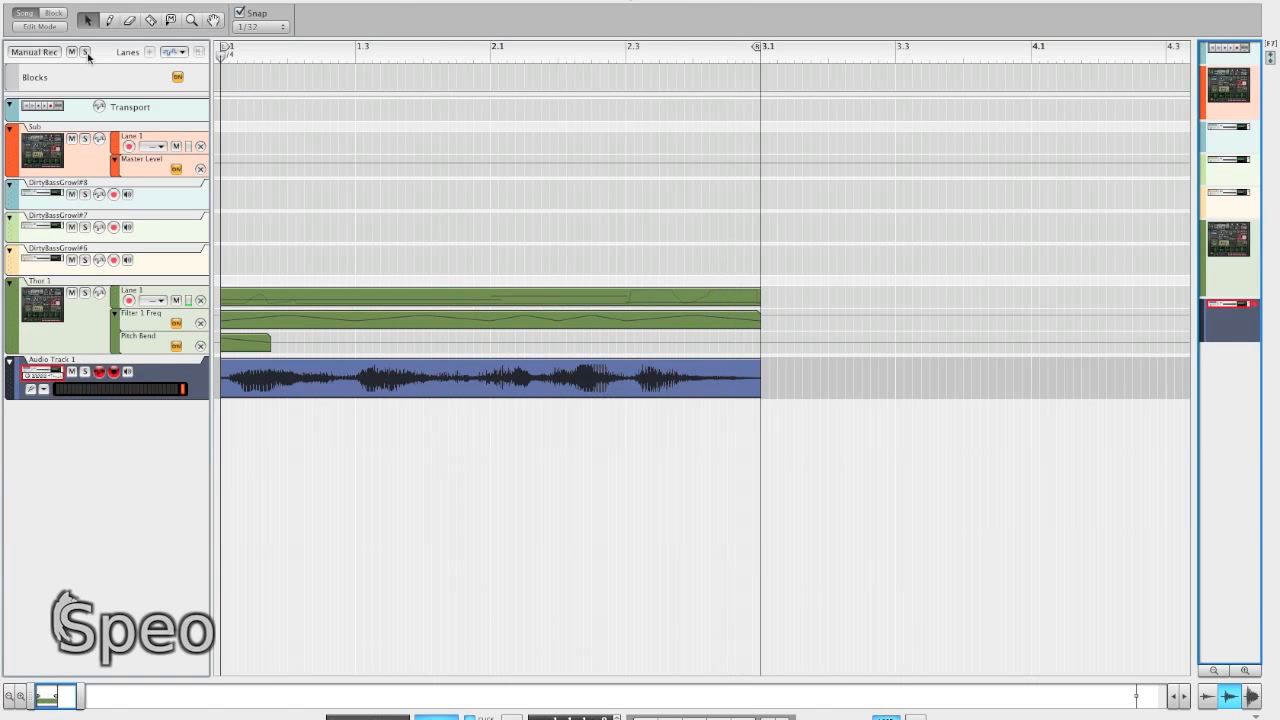
key(F7)
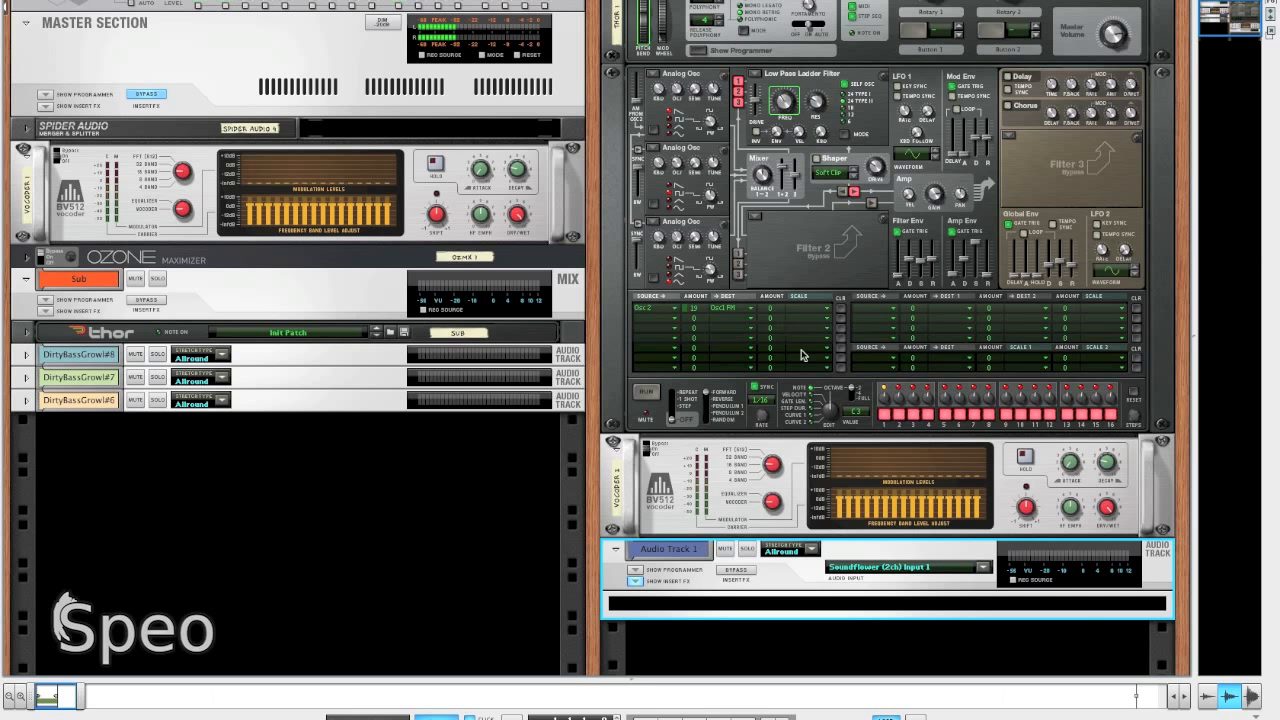
Step: Hide Audio Track 1's insert effects area and set the new vocoder's Shift to -32 while auditioning the loop
click(635, 580)
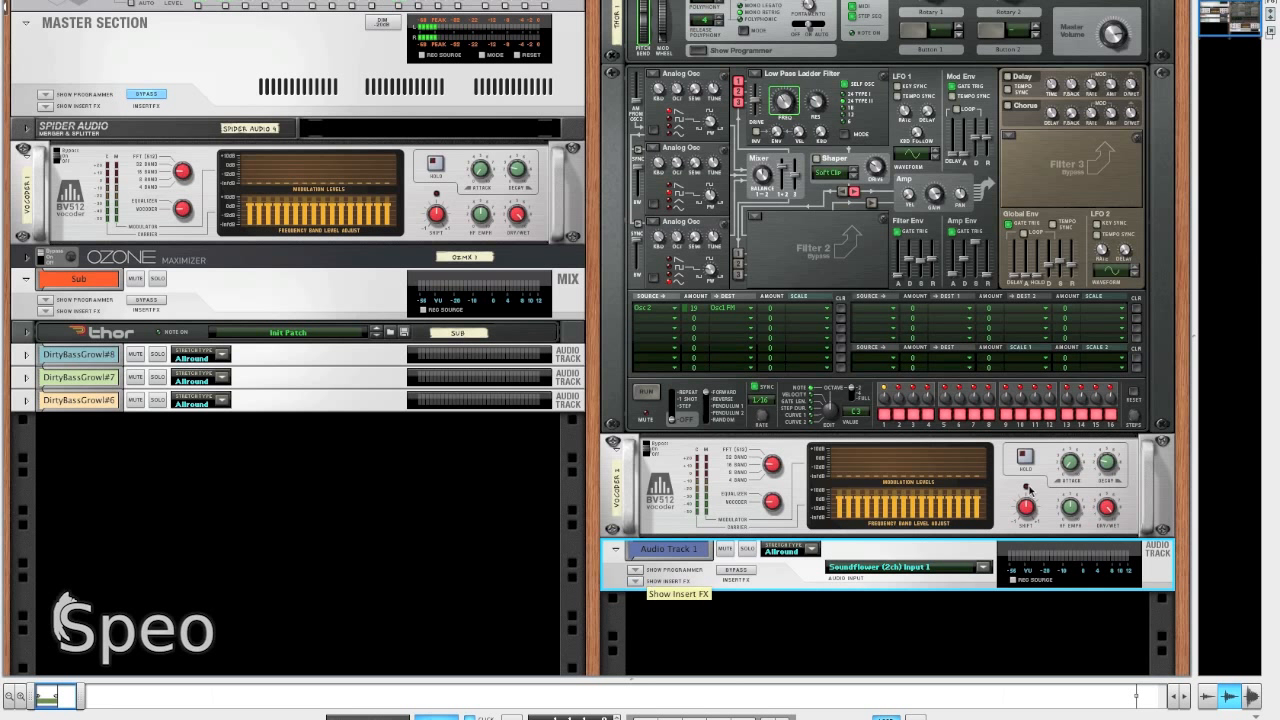
click(1028, 509)
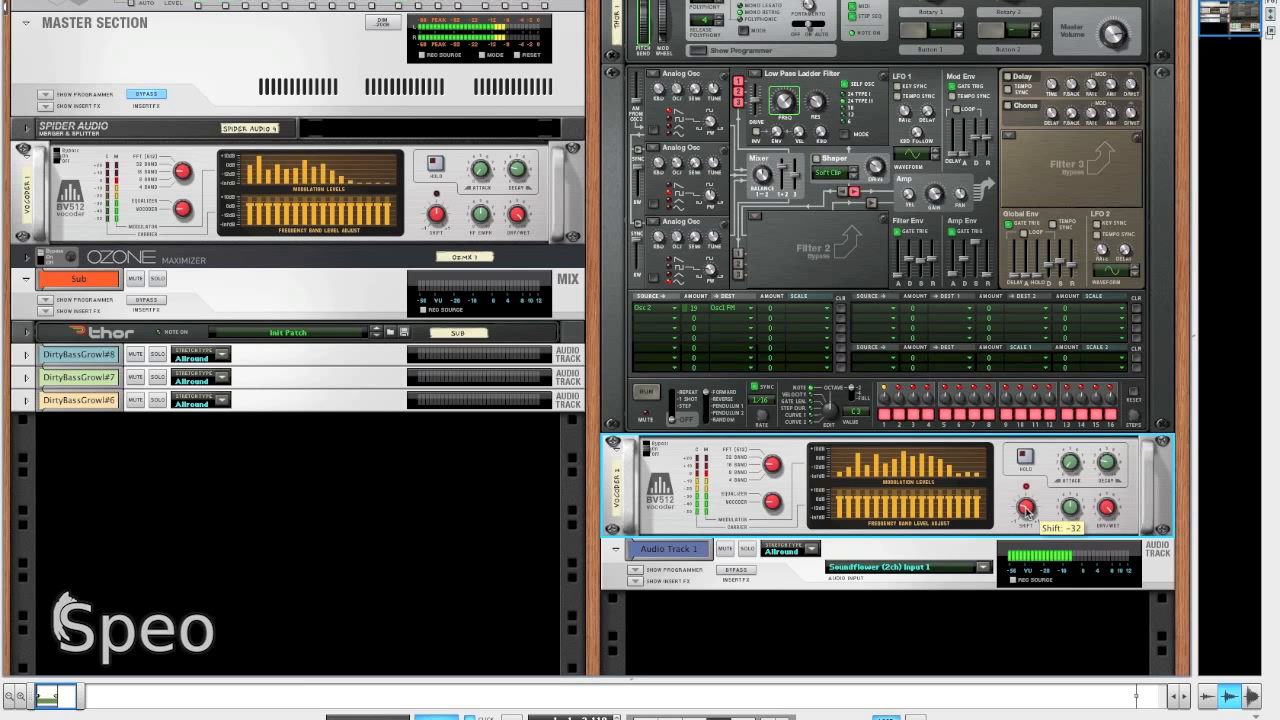
drag(1026, 511, 1028, 510)
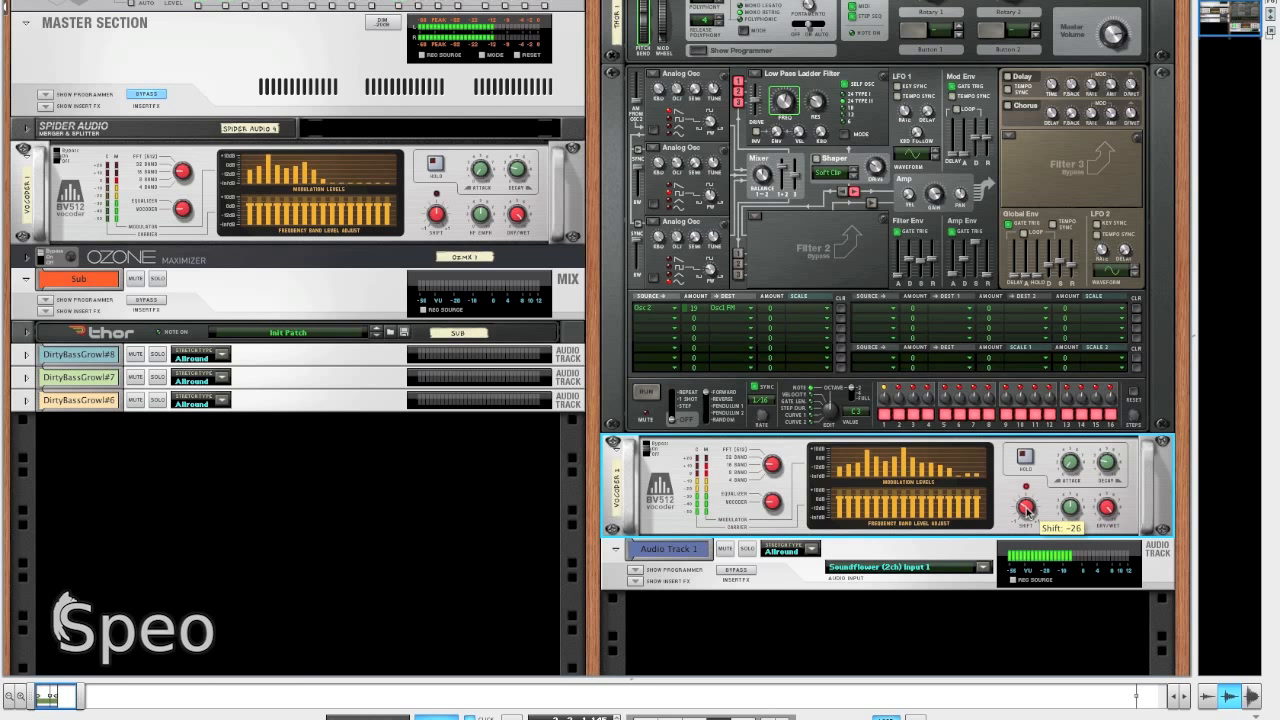
mouse_move(1072, 506)
mouse_down()
mouse_move(1074, 495)
mouse_move(1068, 505)
mouse_up()
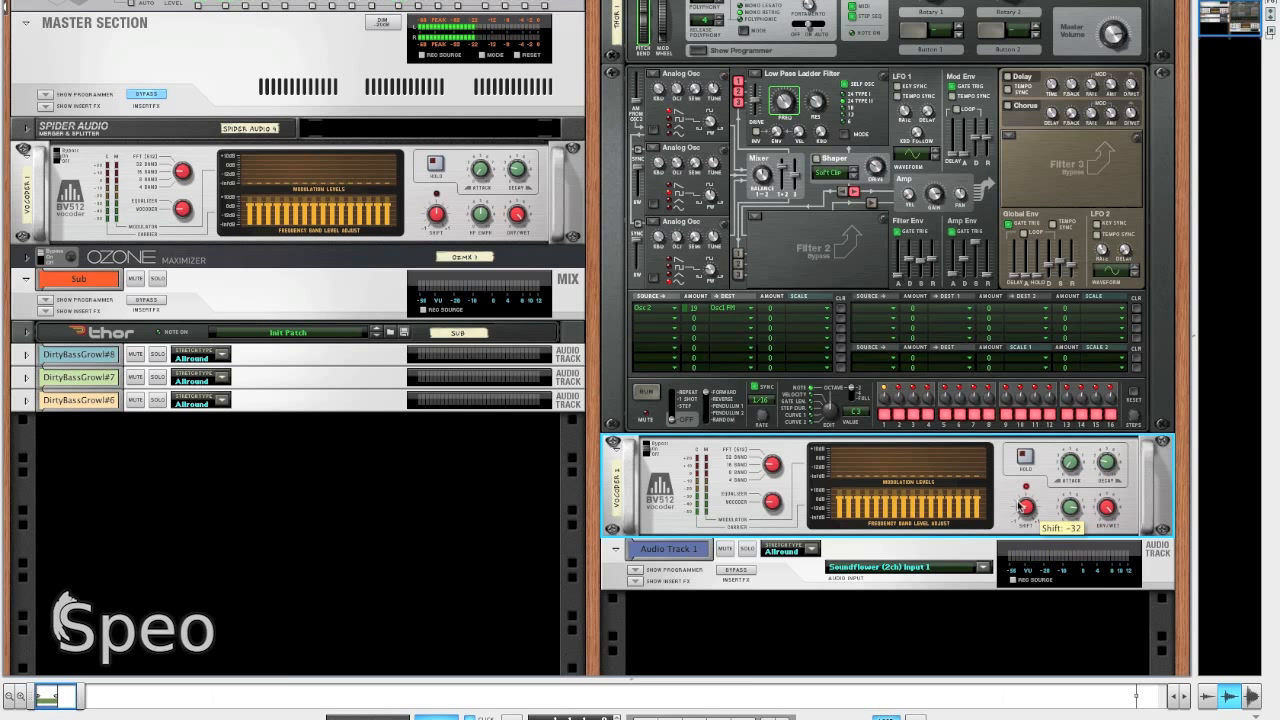
Step: Add a Scream 4 Distortion after the second vocoder and choose its Tape damage type
scroll(1010, 480, down, 2)
right_click(1010, 424)
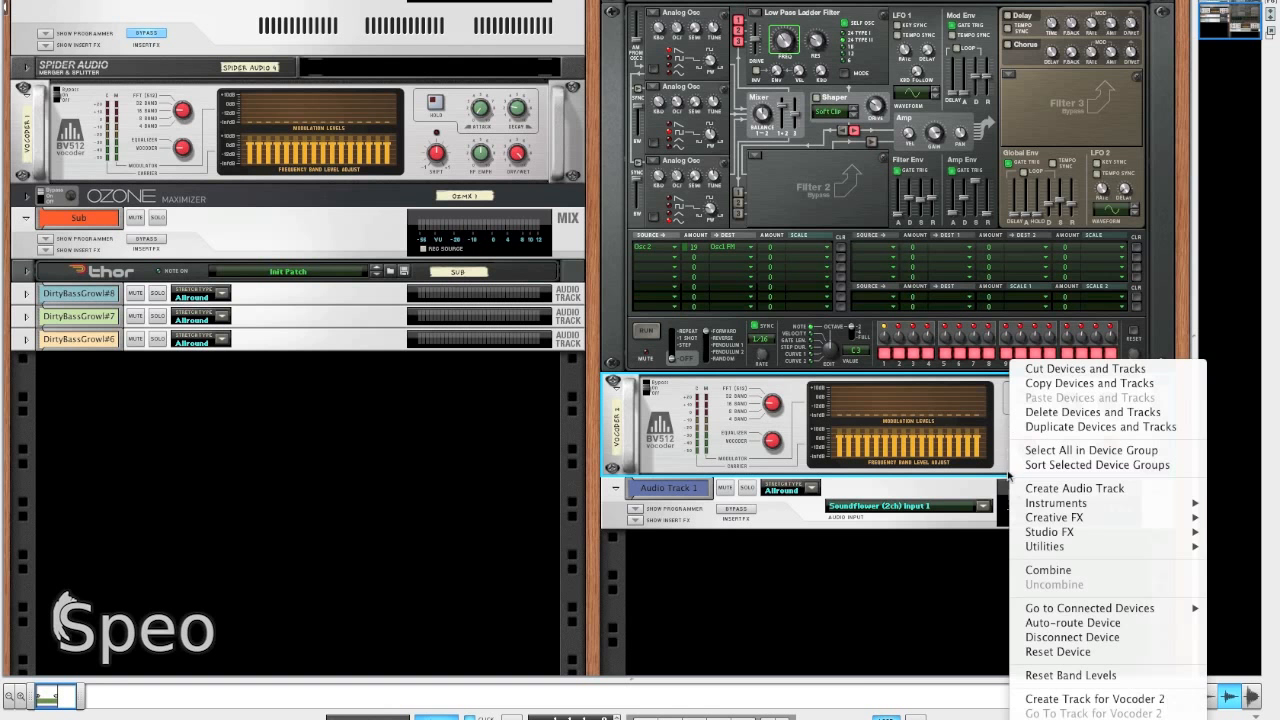
mouse_move(1049, 521)
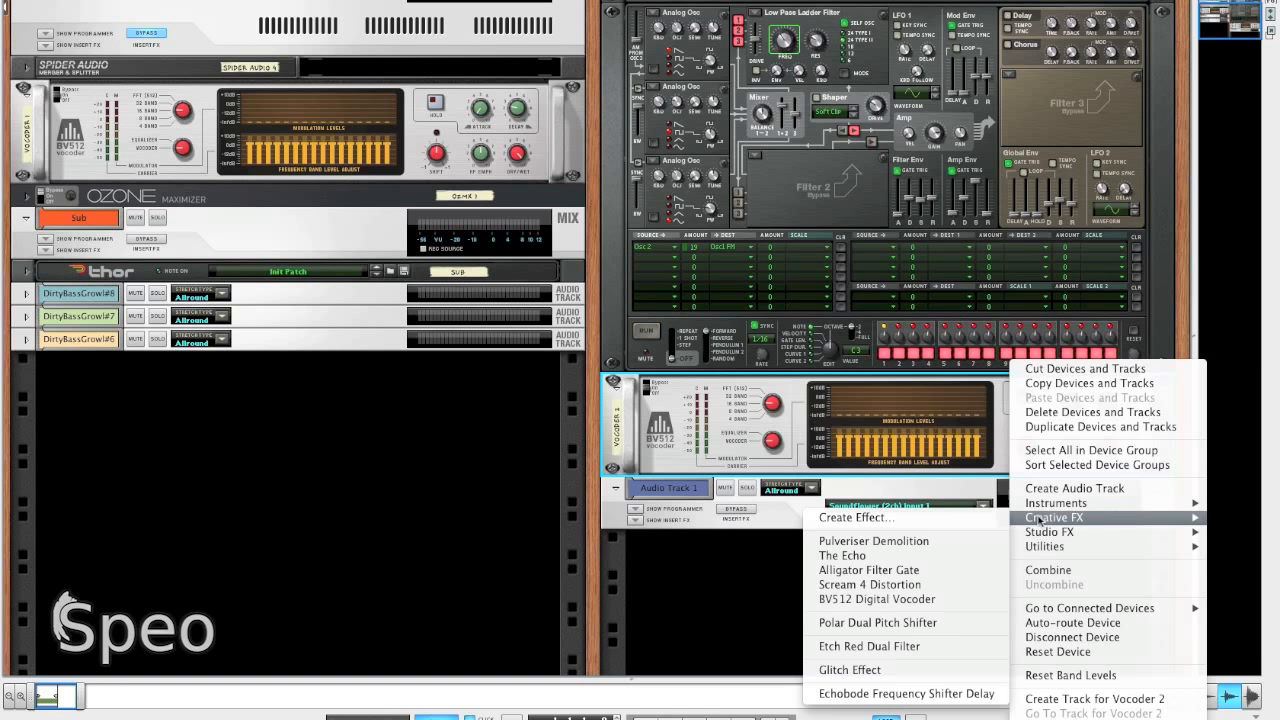
click(935, 585)
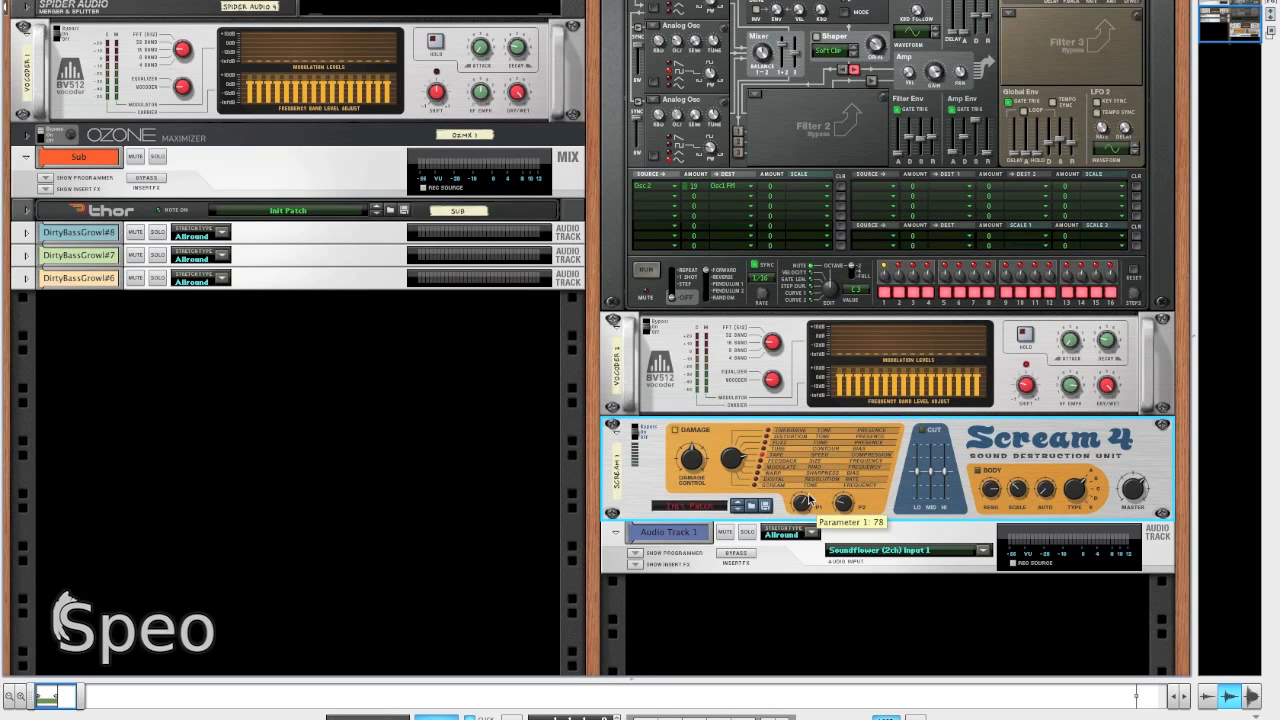
Step: Adjust the Scream 4's Parameter 1 and Damage Control, and enable its Cut section with Cut Hi at 40
drag(810, 499, 810, 477)
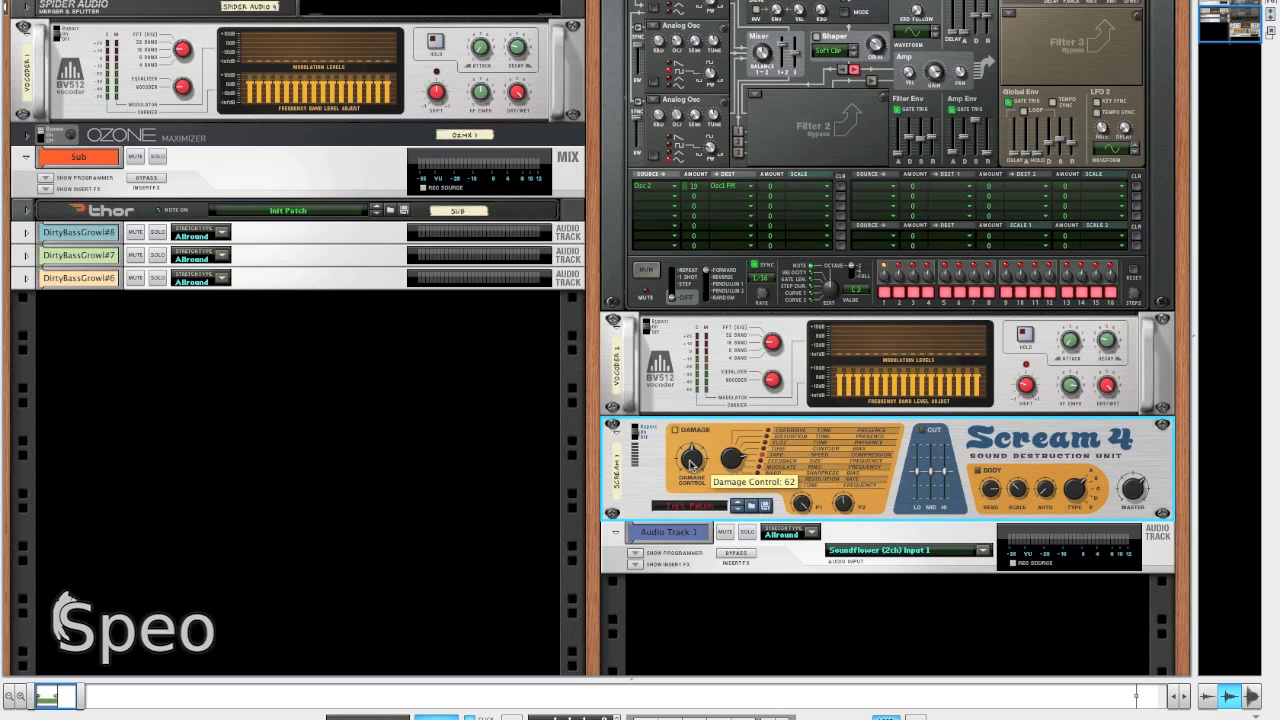
drag(690, 462, 688, 428)
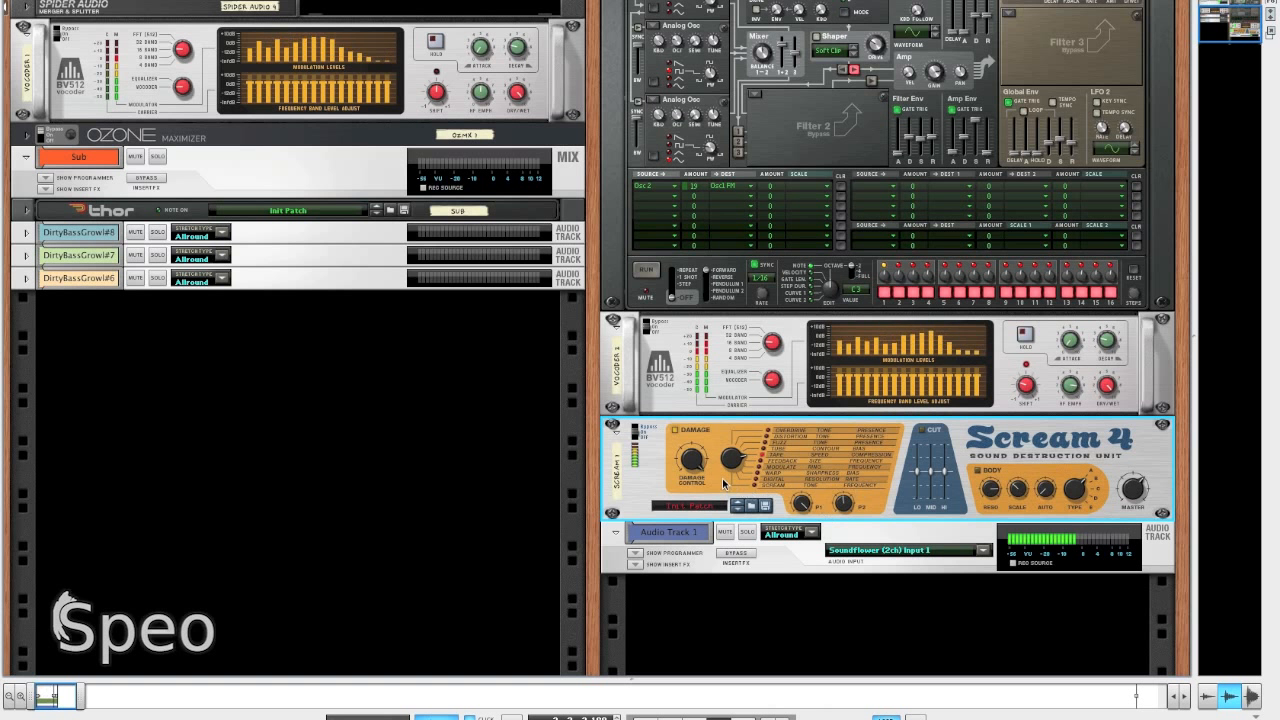
drag(690, 461, 694, 474)
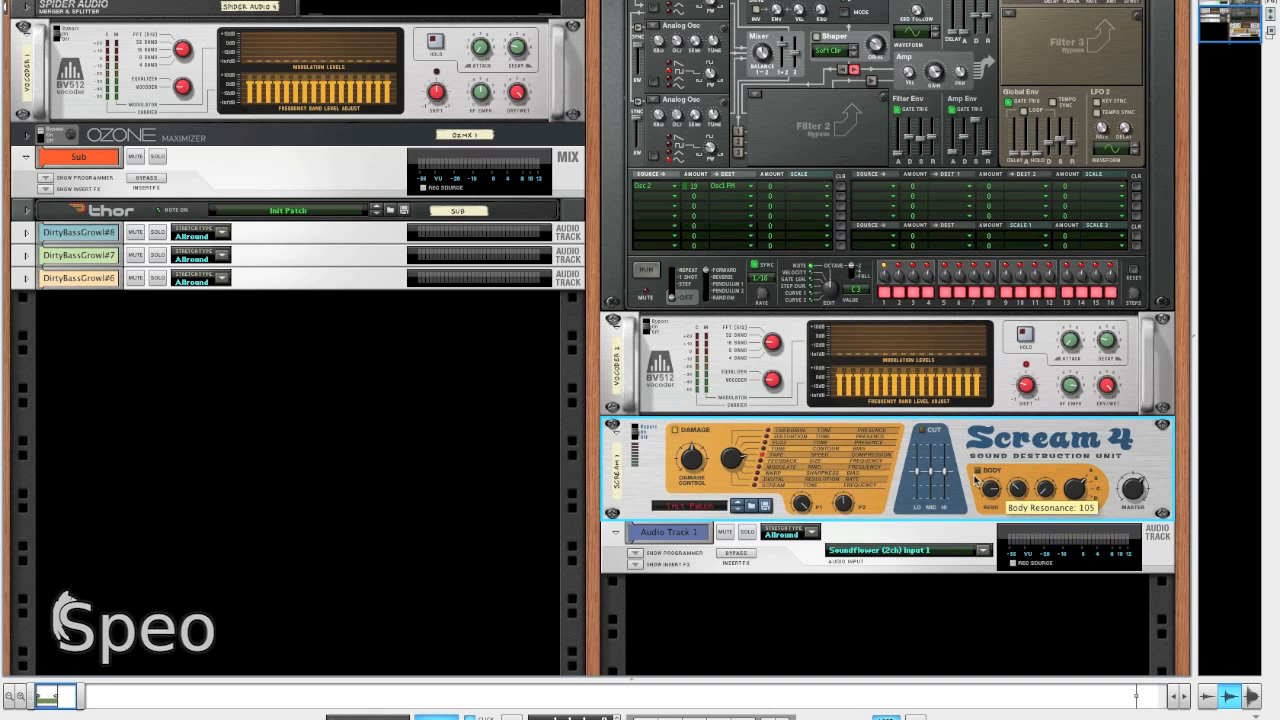
click(922, 430)
drag(945, 470, 946, 458)
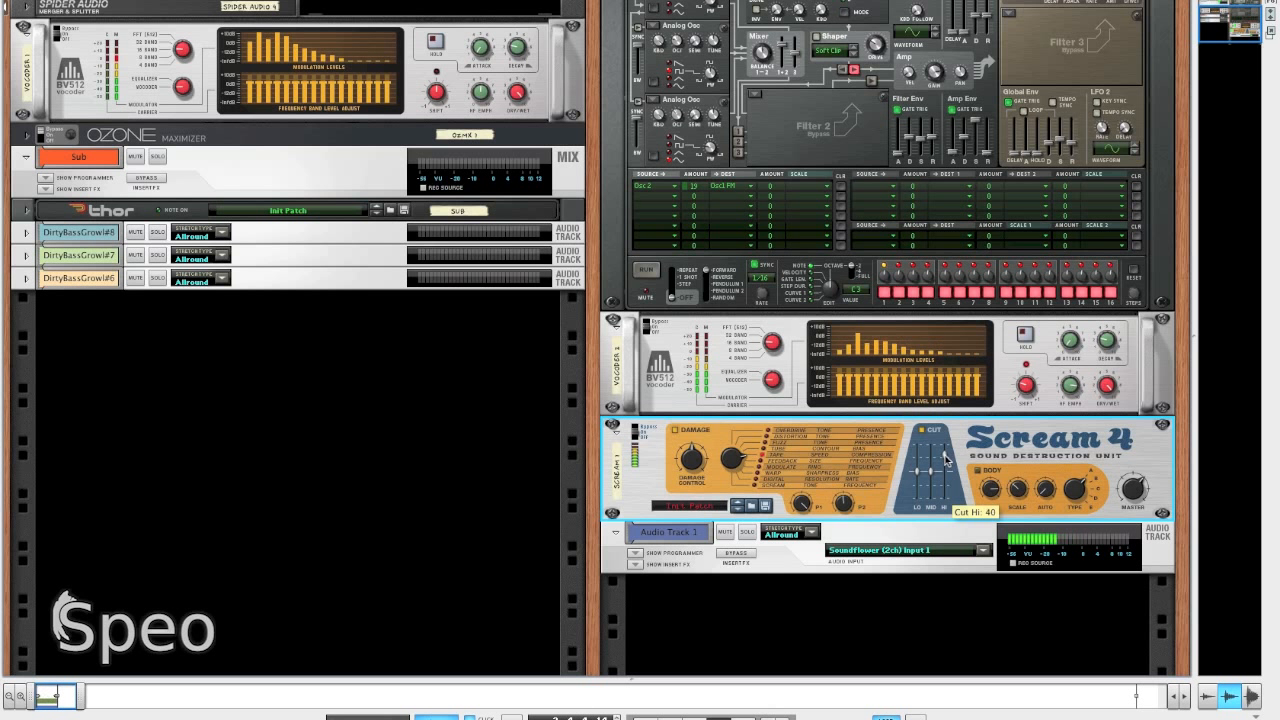
Step: Add an MClass Equalizer after the Scream 4, adjust its Parametric 1 frequency and cut that band's gain to -9.7 dB
right_click(1044, 437)
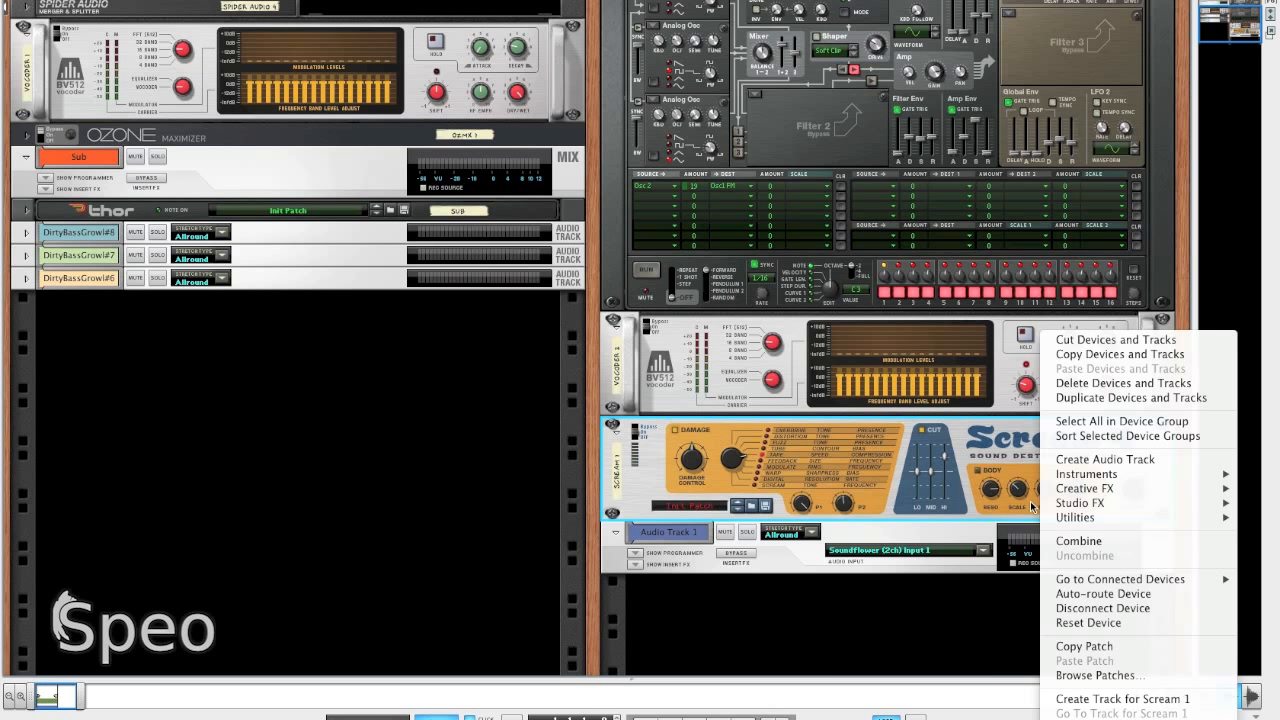
mouse_move(1063, 505)
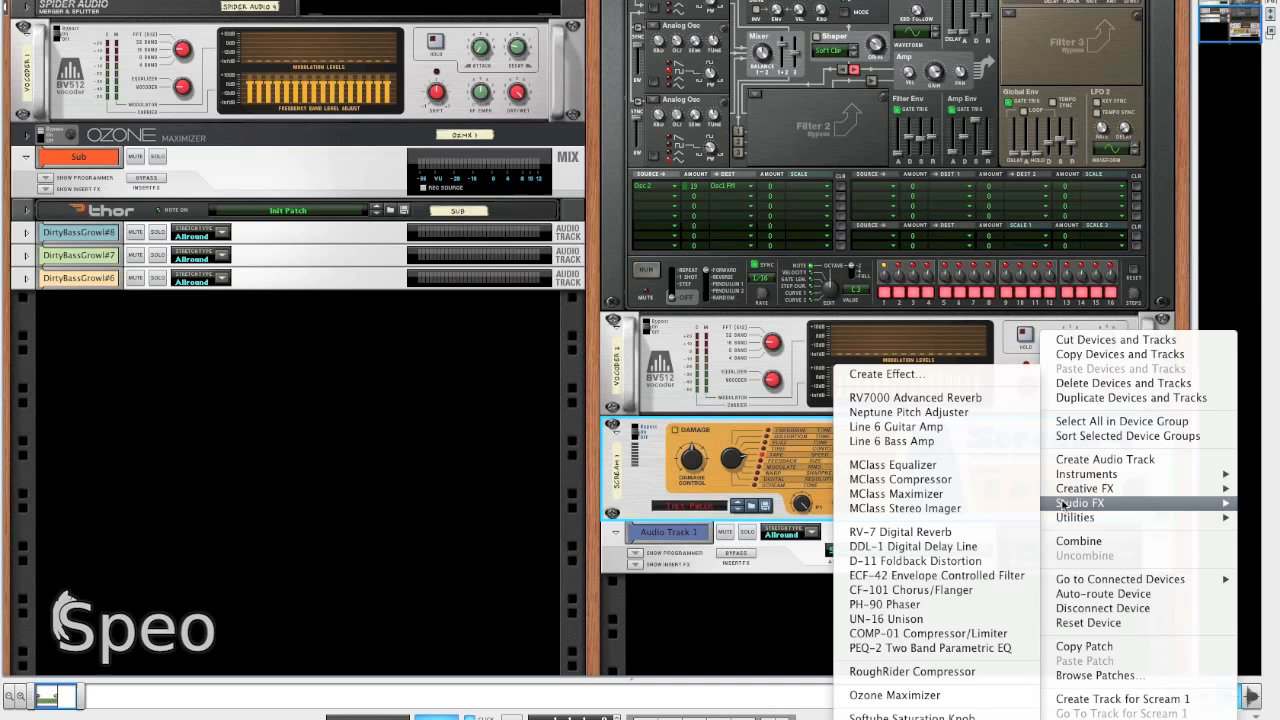
click(931, 466)
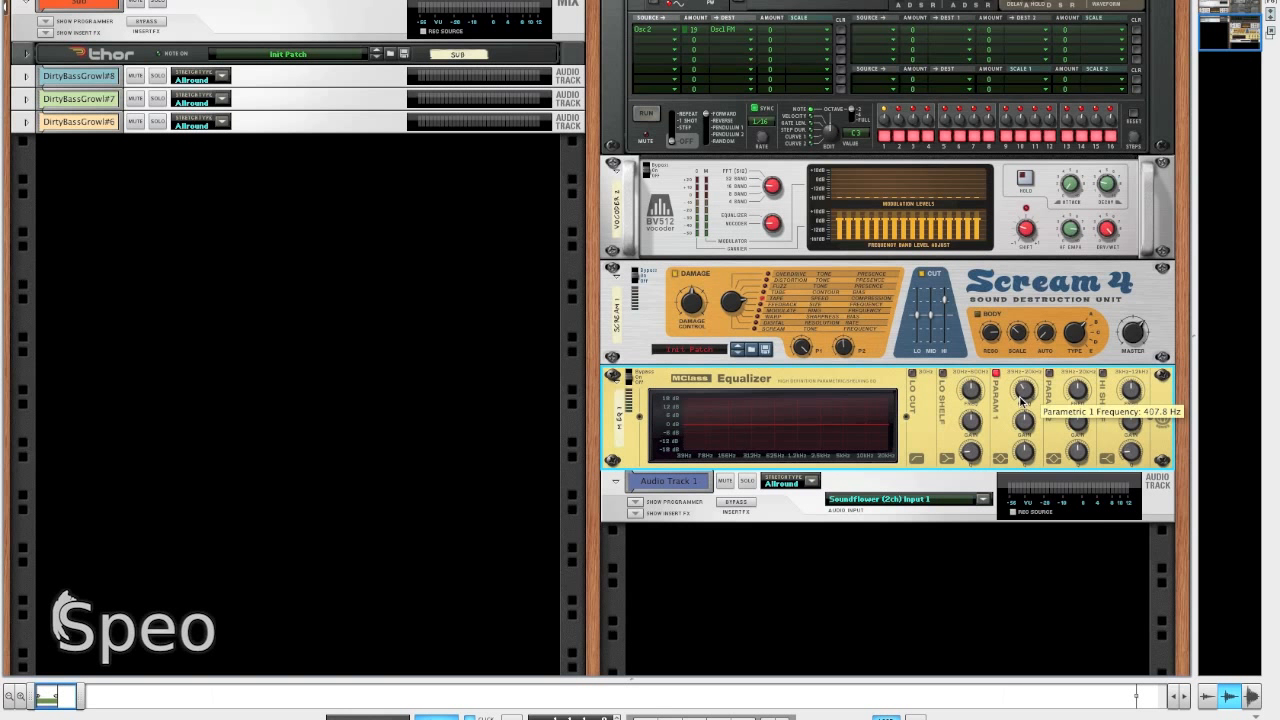
drag(1020, 398, 1022, 401)
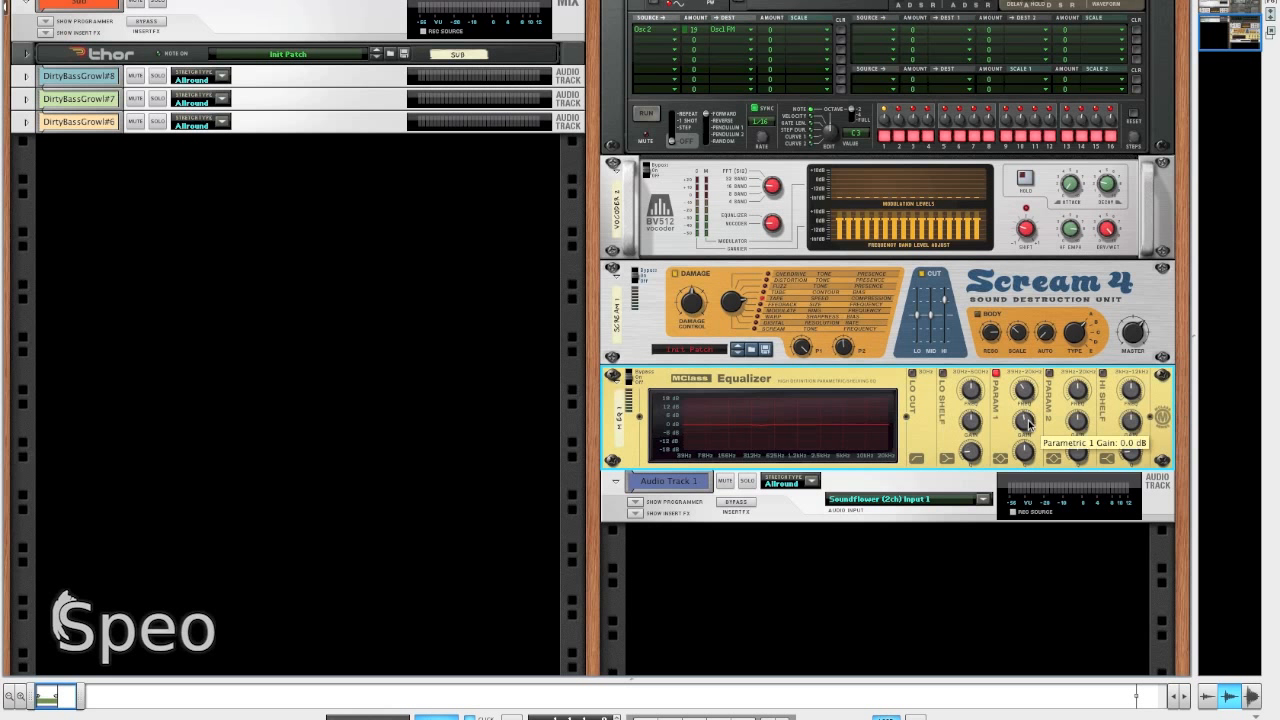
mouse_move(1025, 420)
mouse_down()
mouse_move(1027, 457)
mouse_move(1028, 424)
mouse_up()
key(space)
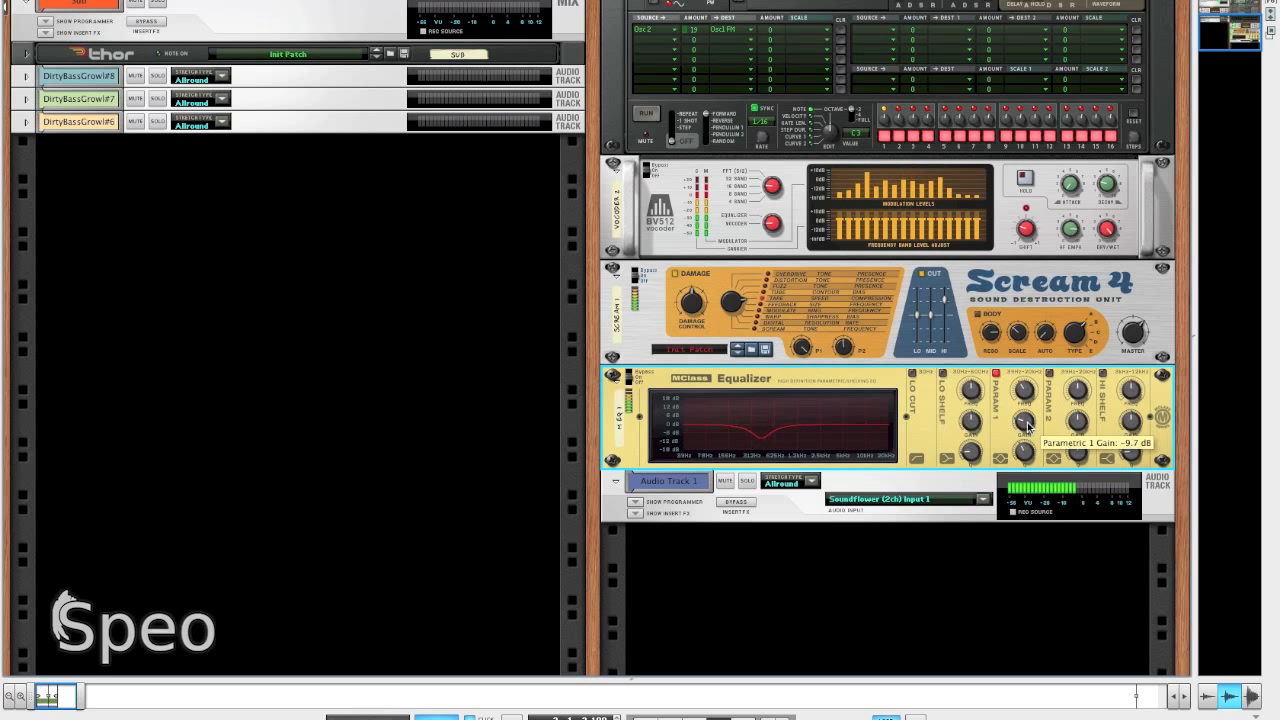
Step: Enable the equalizer's high shelf with a slight boost and set the Scream 4's Parameter 2 to 80
click(1103, 373)
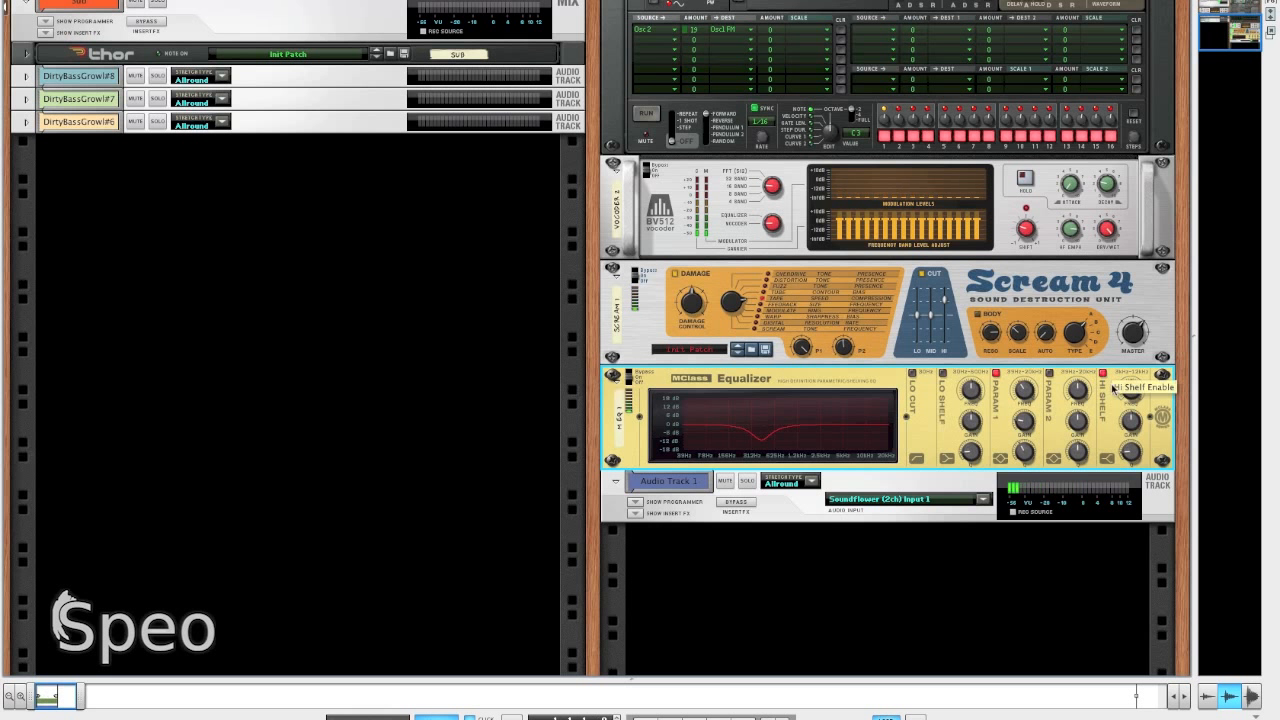
mouse_move(1137, 416)
mouse_down()
mouse_move(1137, 400)
mouse_move(1131, 424)
mouse_up()
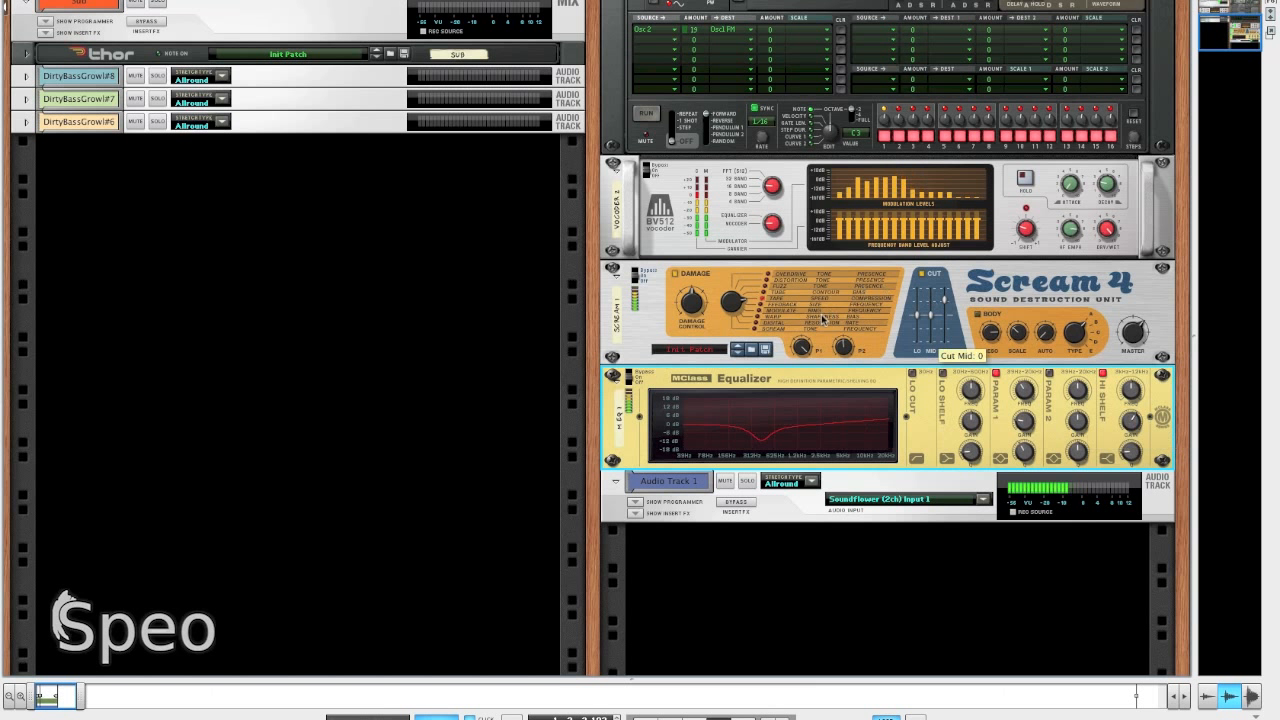
click(845, 347)
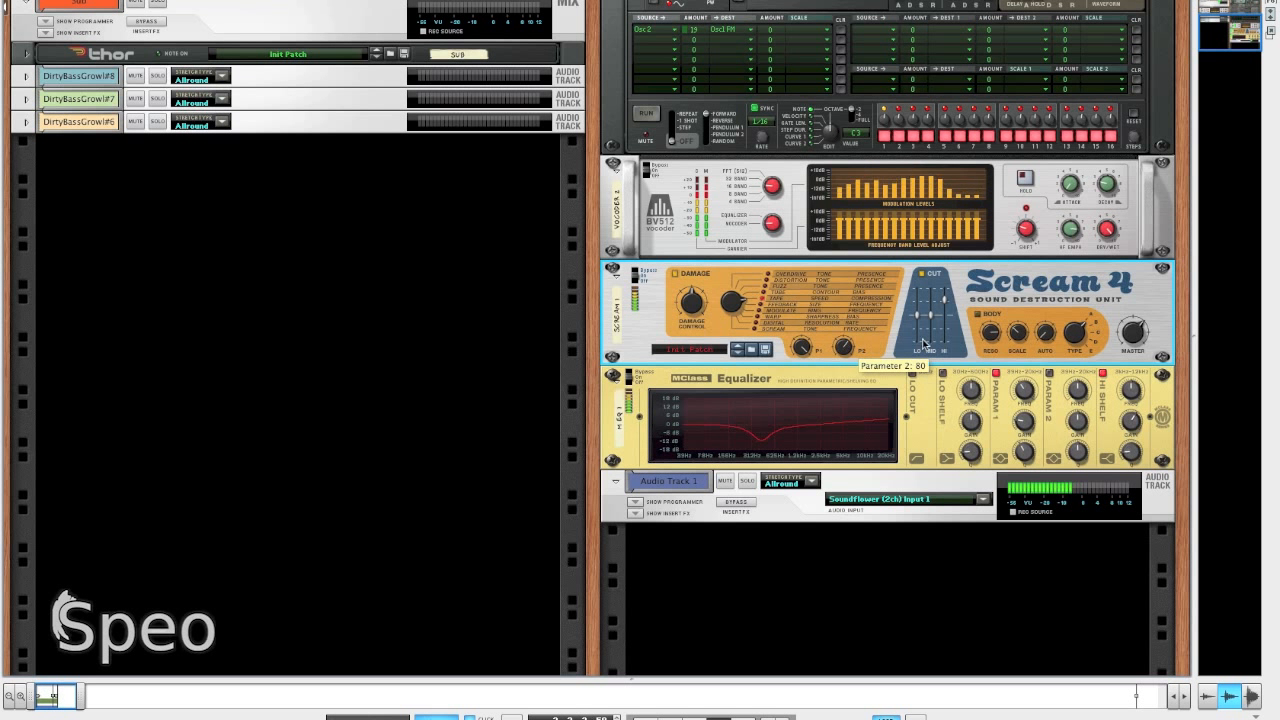
mouse_move(1126, 329)
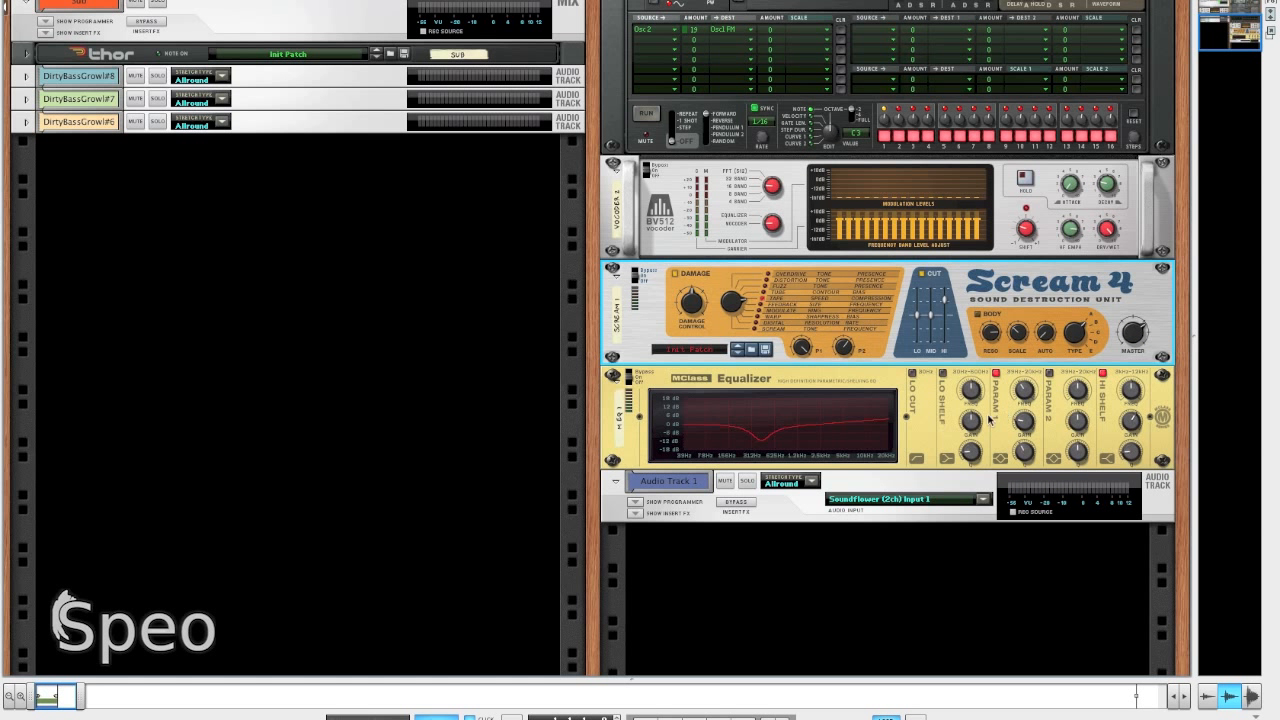
Step: Enable the equalizer's low cut and low shelf, reduce the low shelf gain and adjust its frequency
click(911, 374)
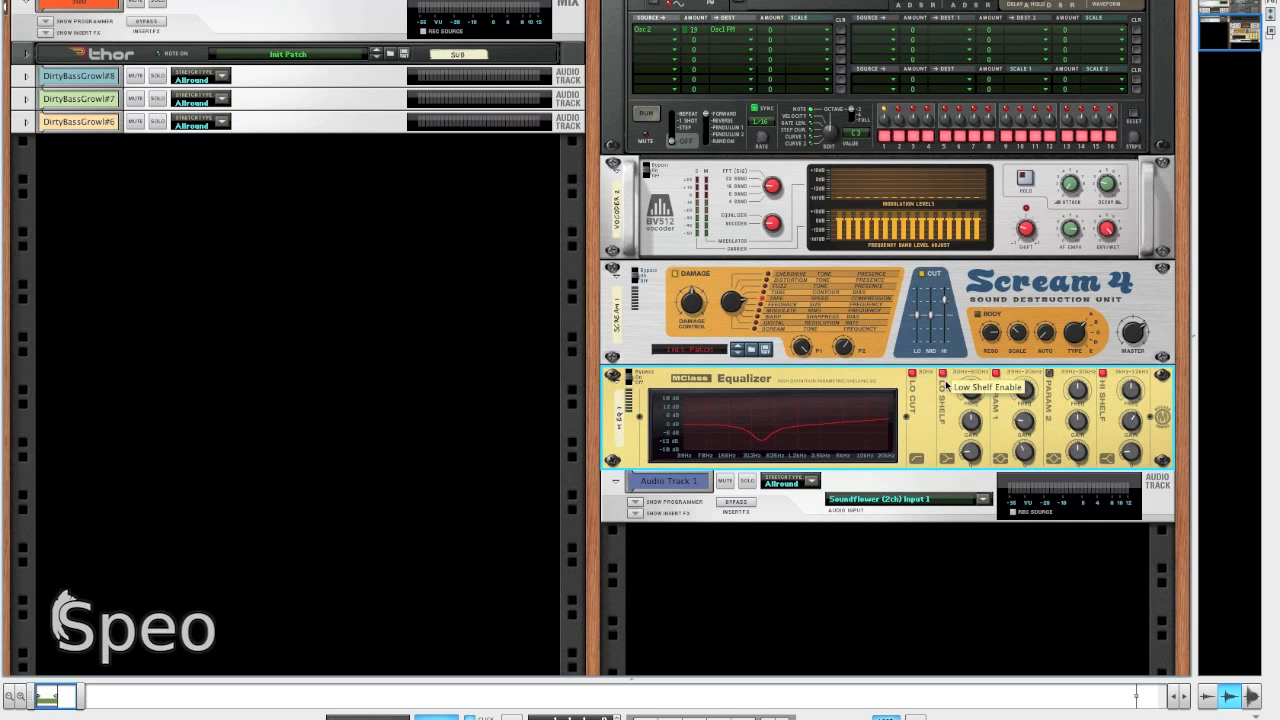
mouse_move(970, 422)
mouse_down()
mouse_move(972, 440)
mouse_move(972, 420)
mouse_up()
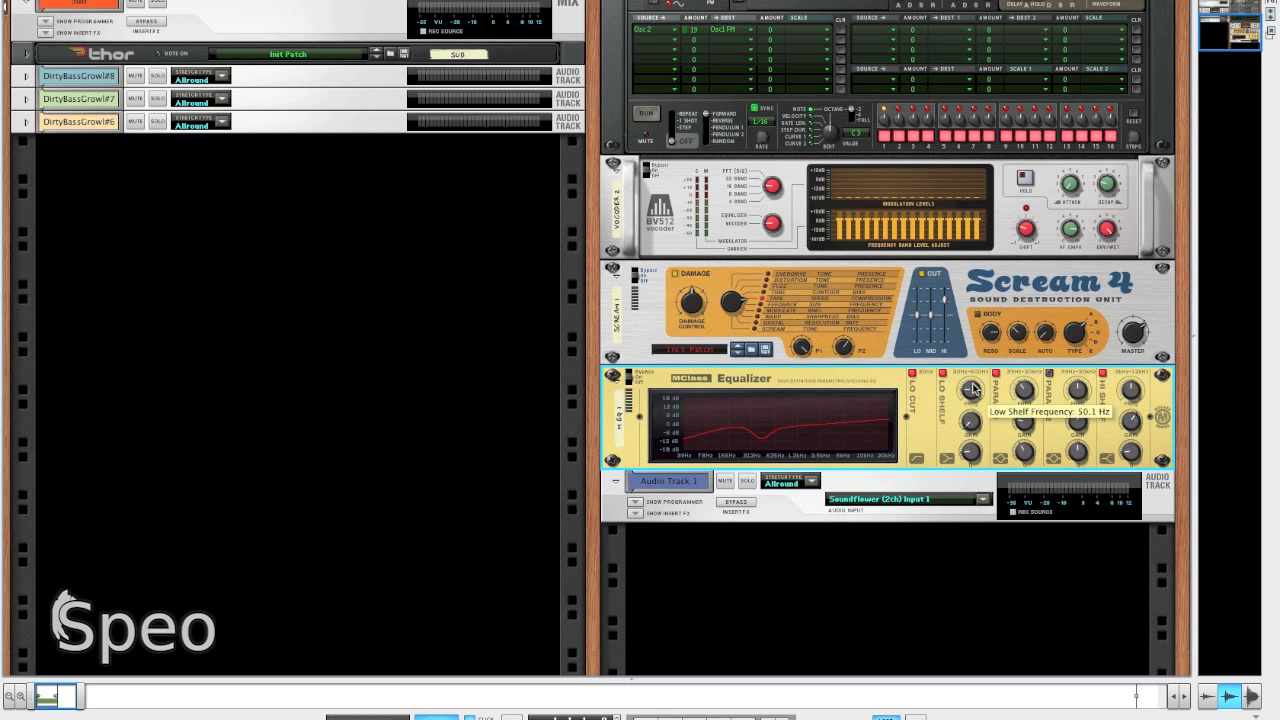
drag(973, 383, 973, 390)
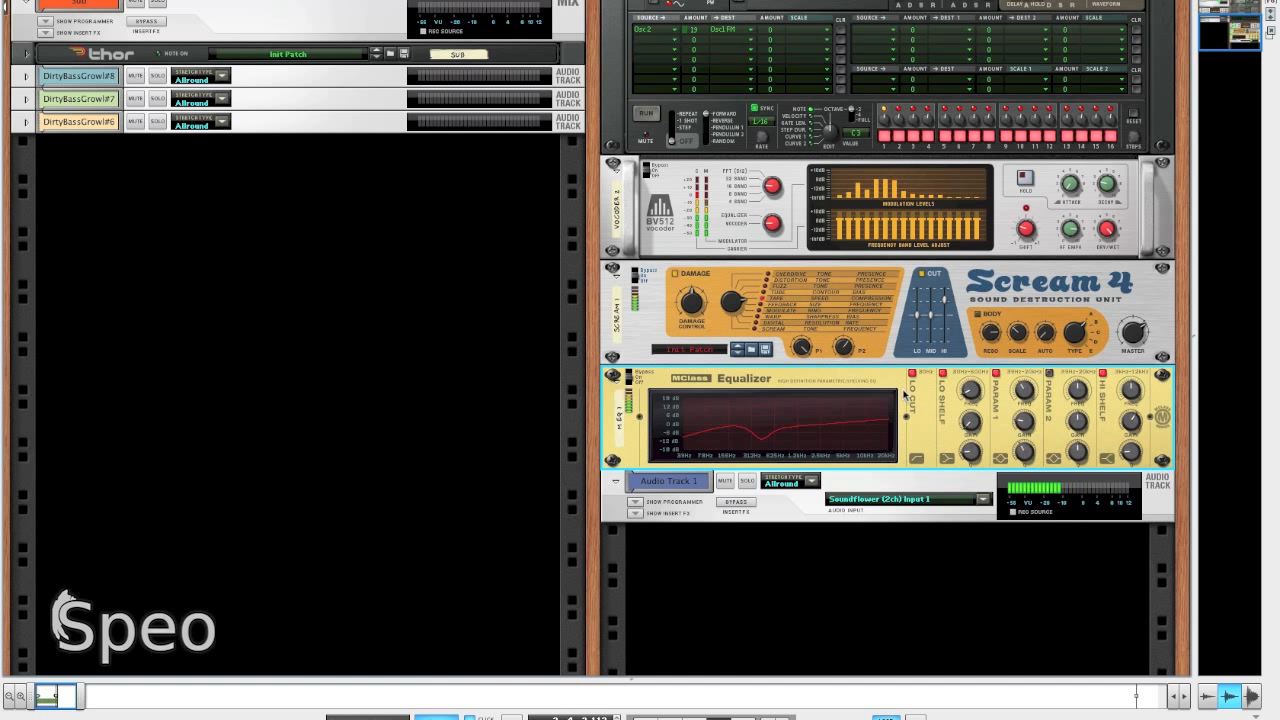
Step: Add a UN-16 Unison effect after the MClass Equalizer
right_click(840, 379)
mouse_move(893, 553)
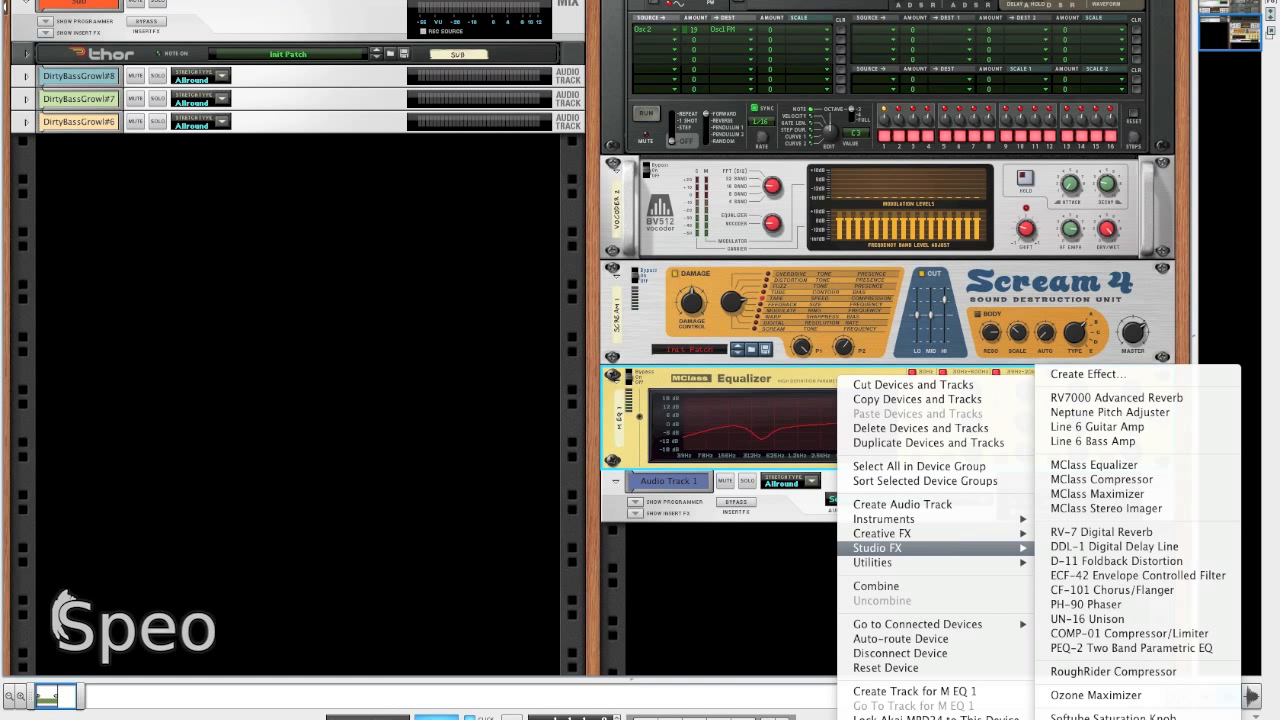
click(1104, 619)
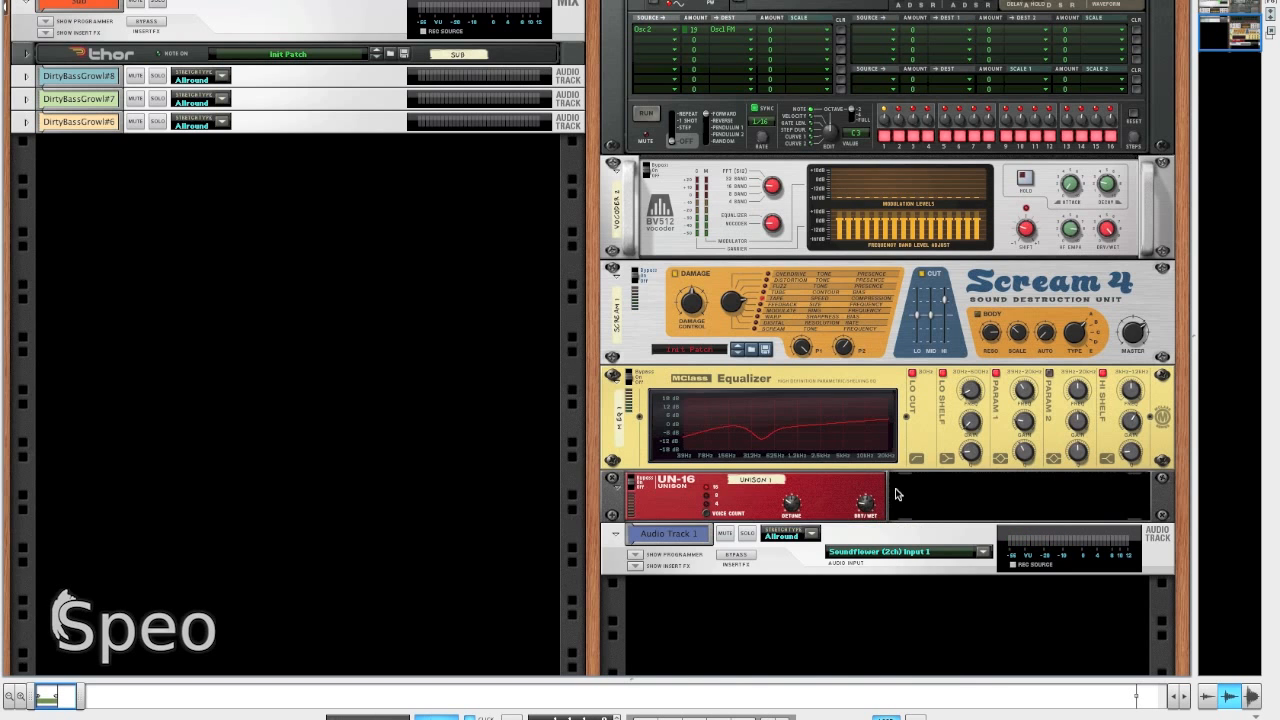
Step: In the mixer, enable the high-pass filter on the Thor growl bass channel and adjust its cutoff frequency
scroll(893, 492, up, 1)
scroll(897, 493, up, 5)
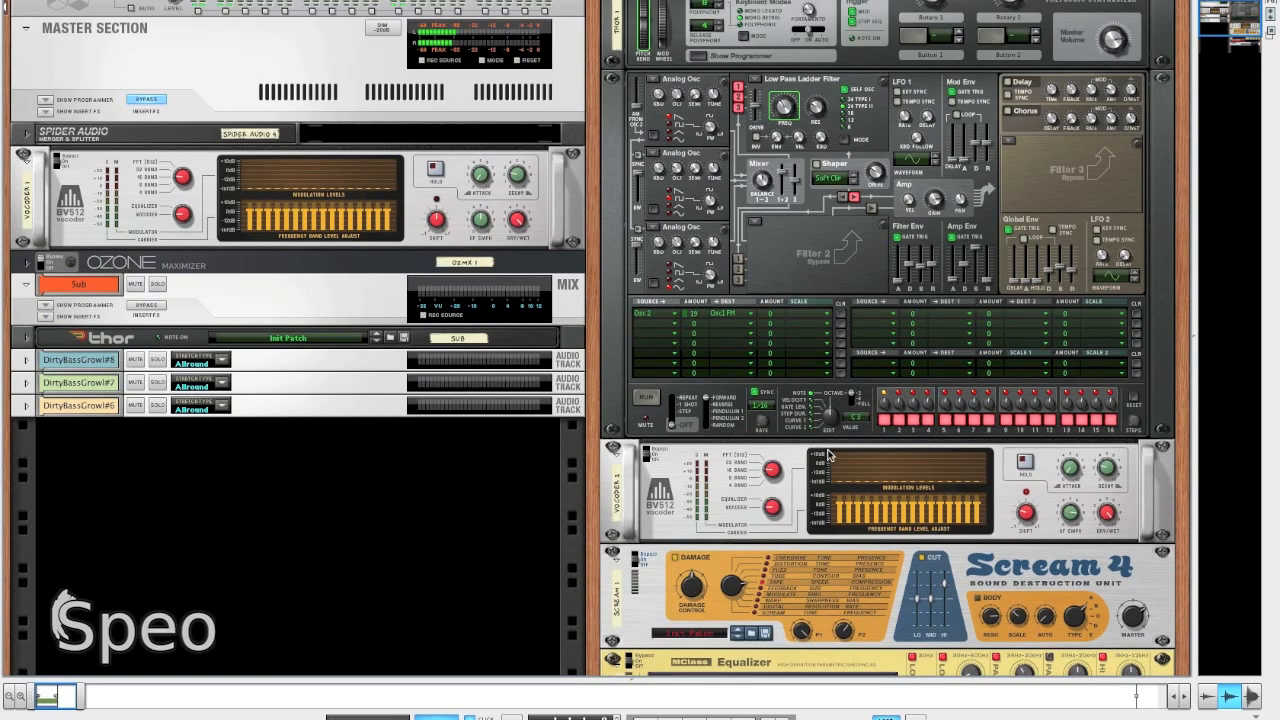
key(F5)
scroll(772, 490, down, 5)
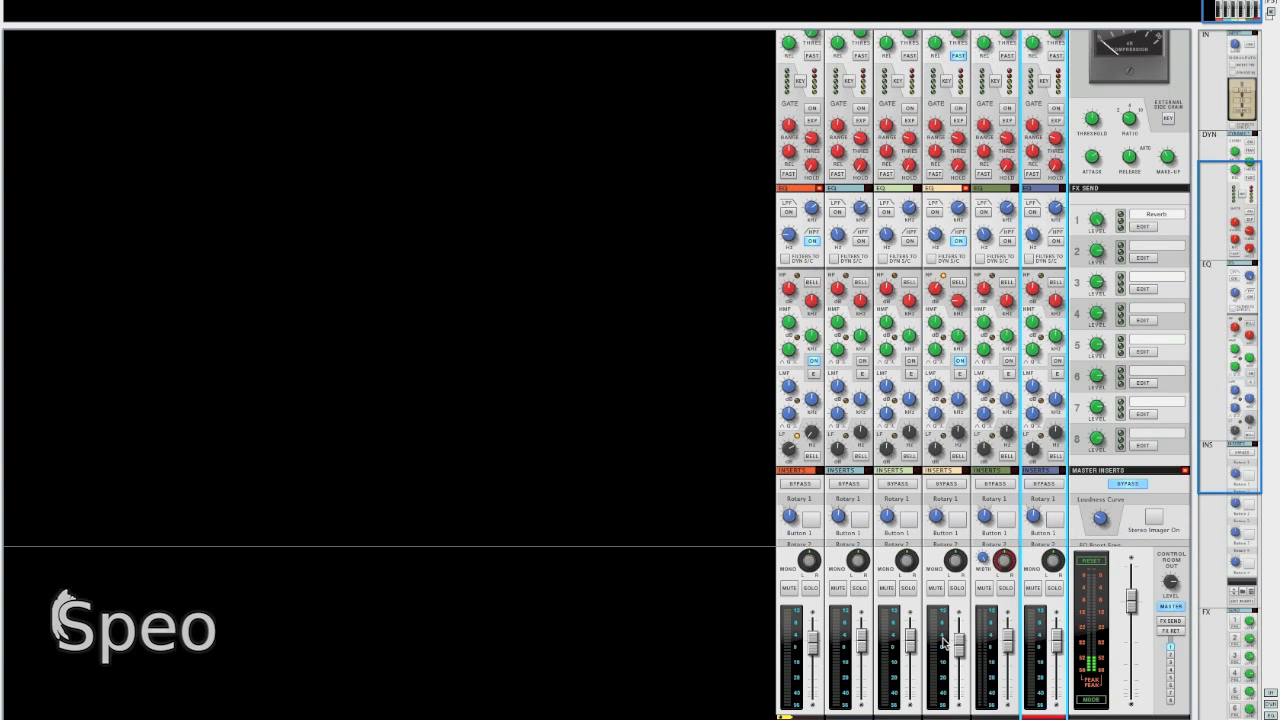
click(990, 672)
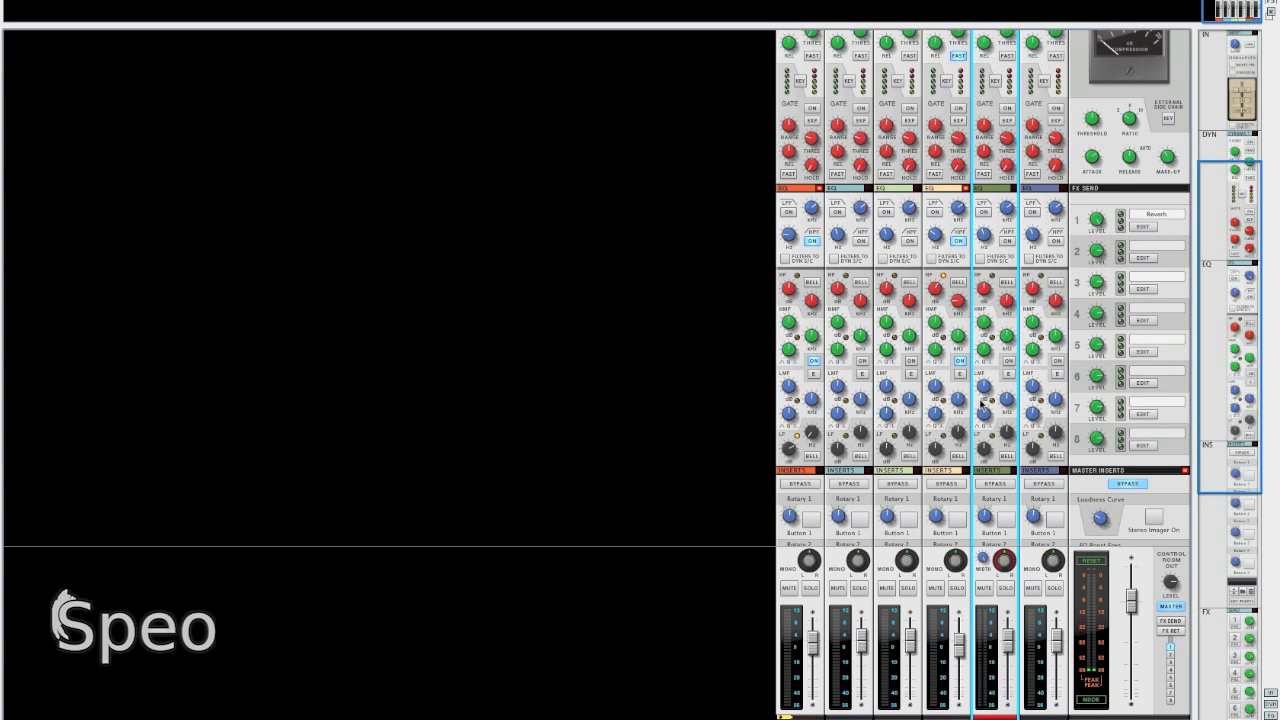
click(1005, 243)
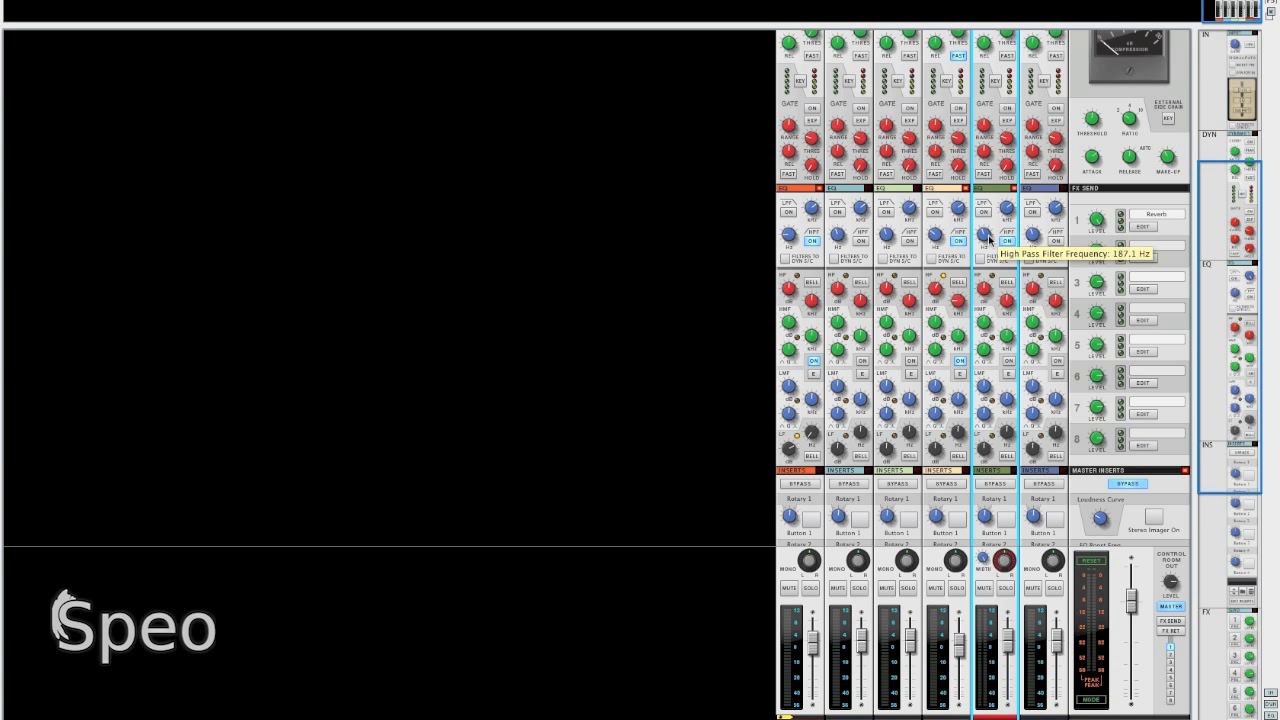
drag(986, 240, 985, 246)
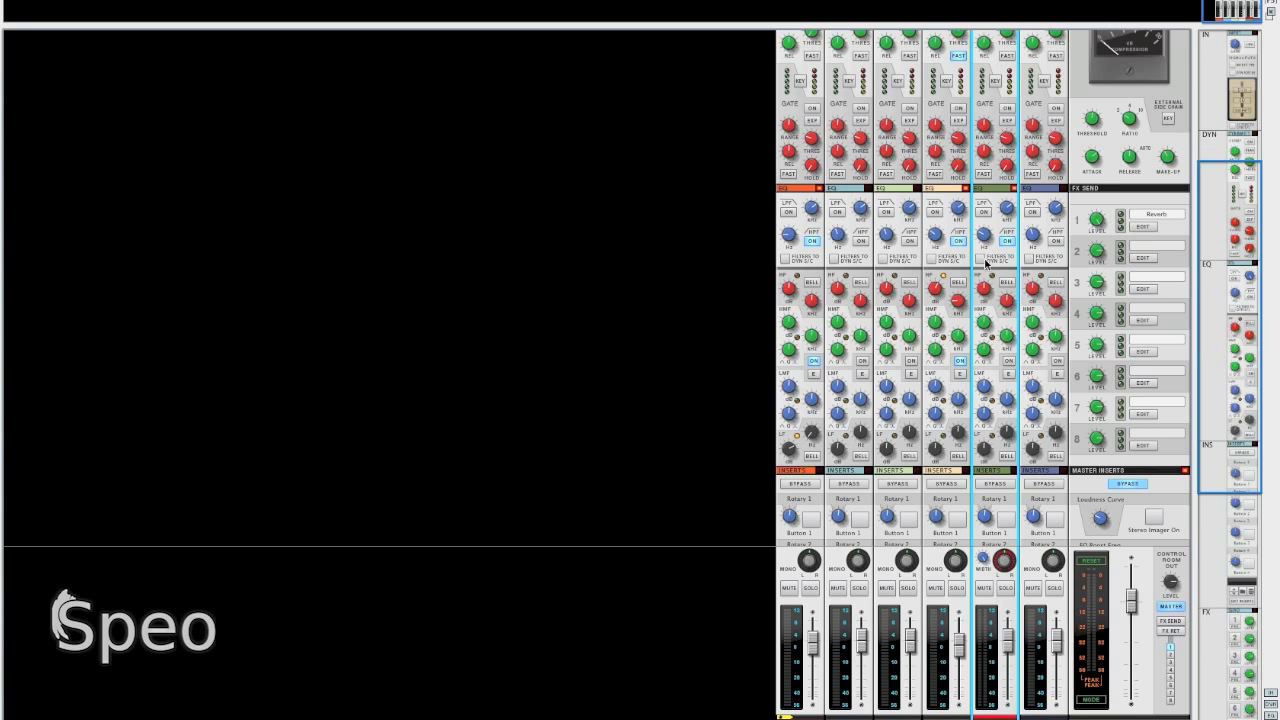
Step: Briefly switch the bass channel's equalizer on and off, and play back the loop to check the filtered sound
scroll(1000, 300, down, 4)
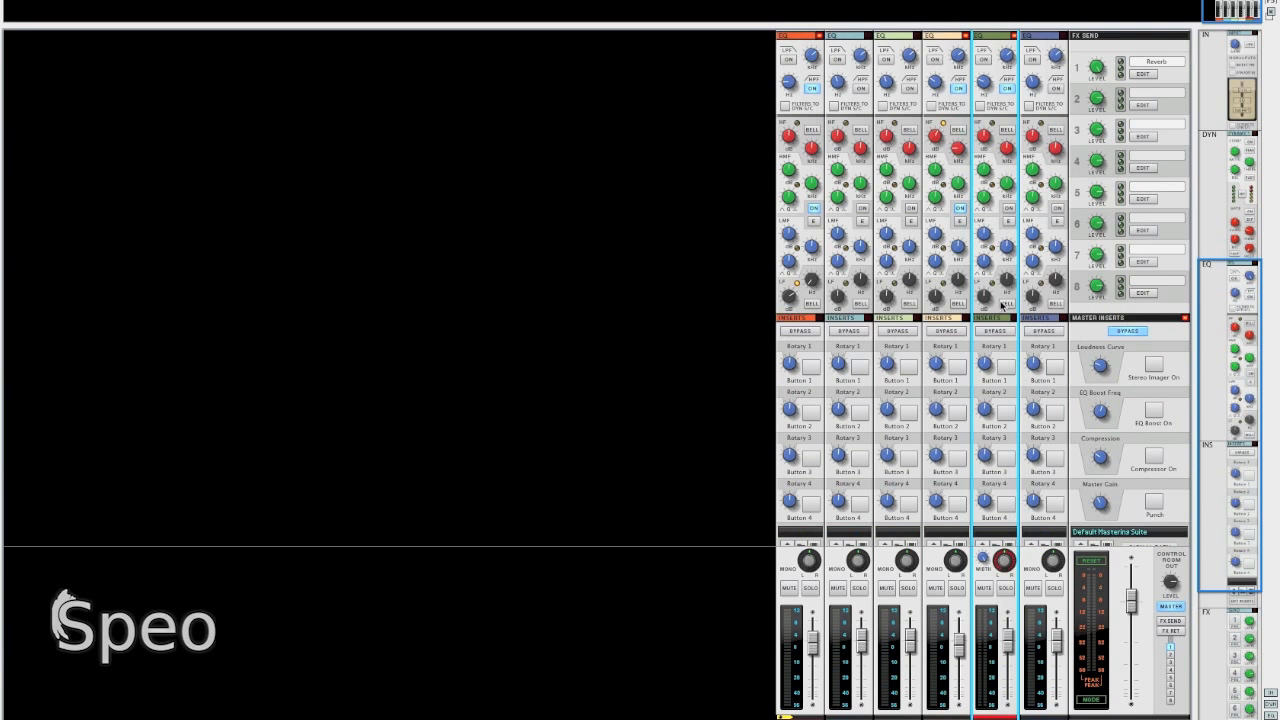
scroll(1001, 300, up, 2)
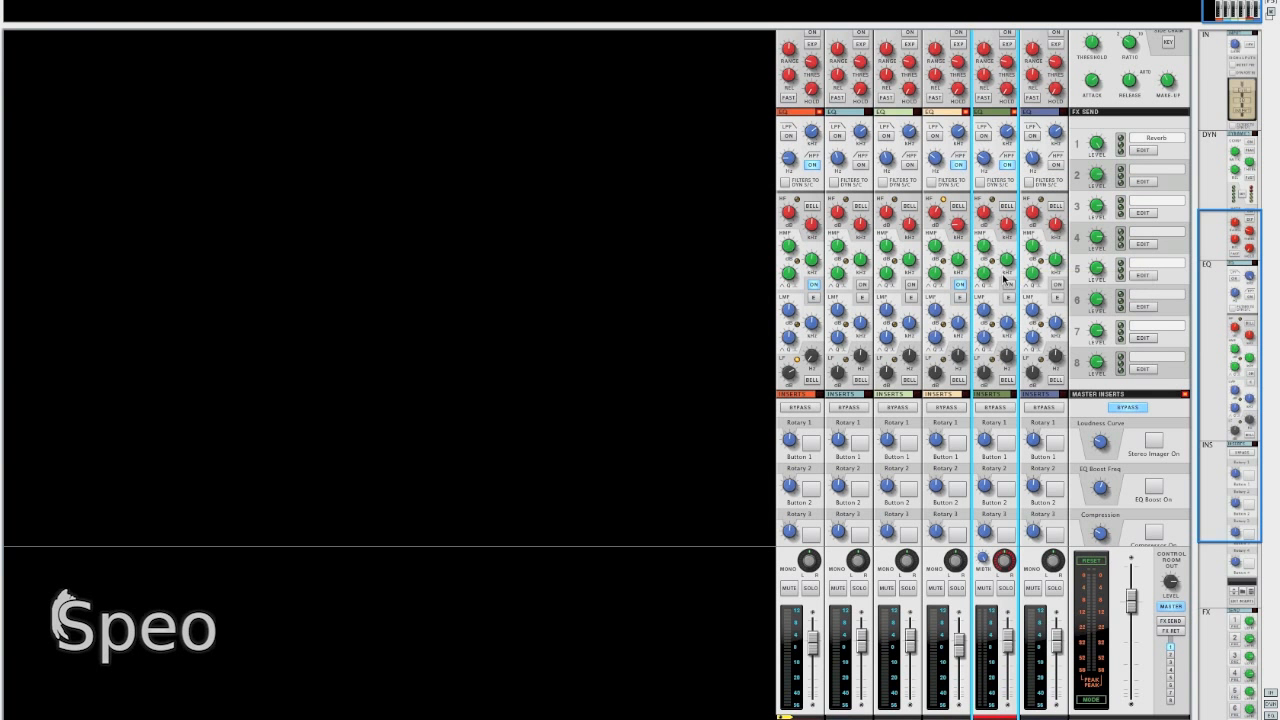
scroll(1000, 230, down, 2)
scroll(1010, 250, up, 2)
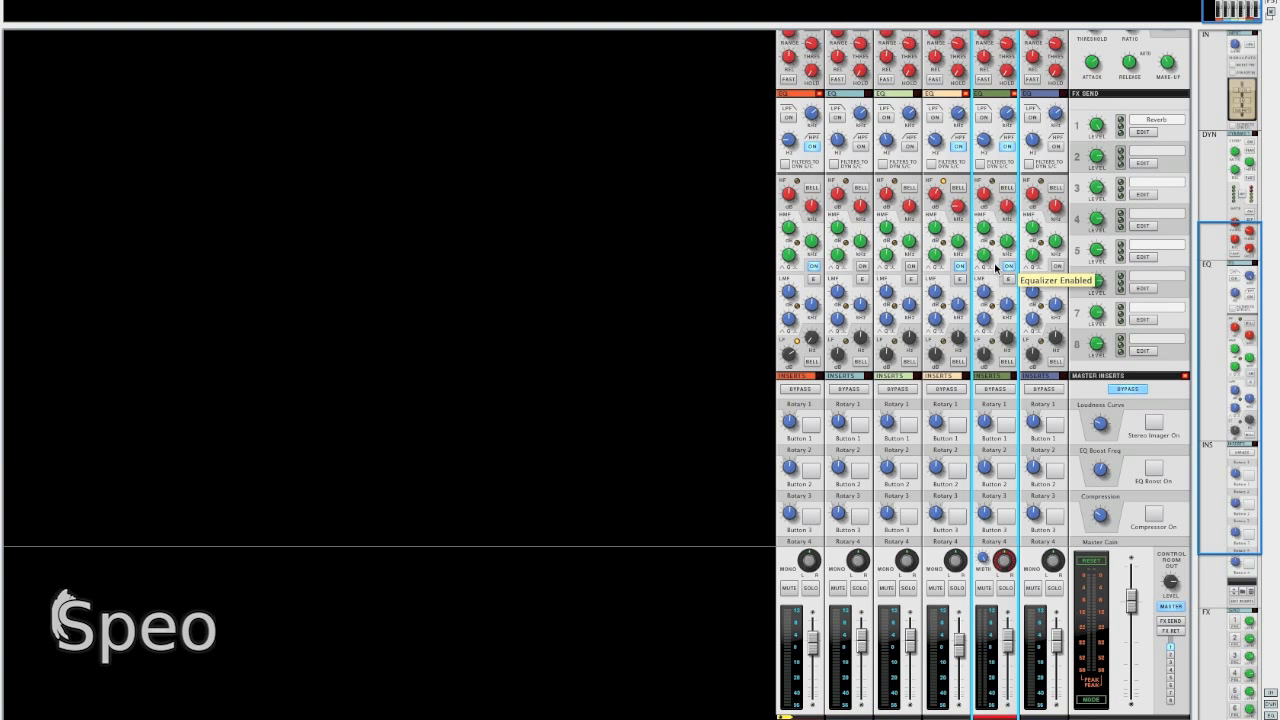
scroll(1005, 275, up, 1)
scroll(1003, 270, up, 1)
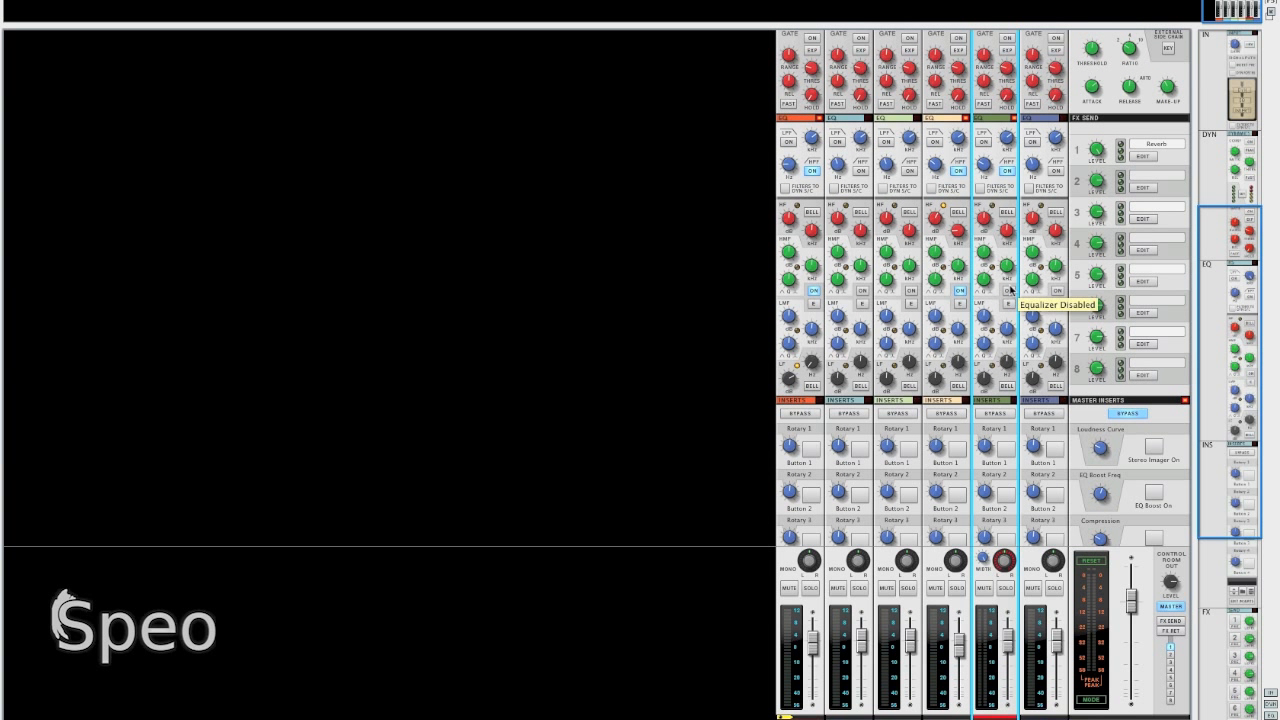
key(space)
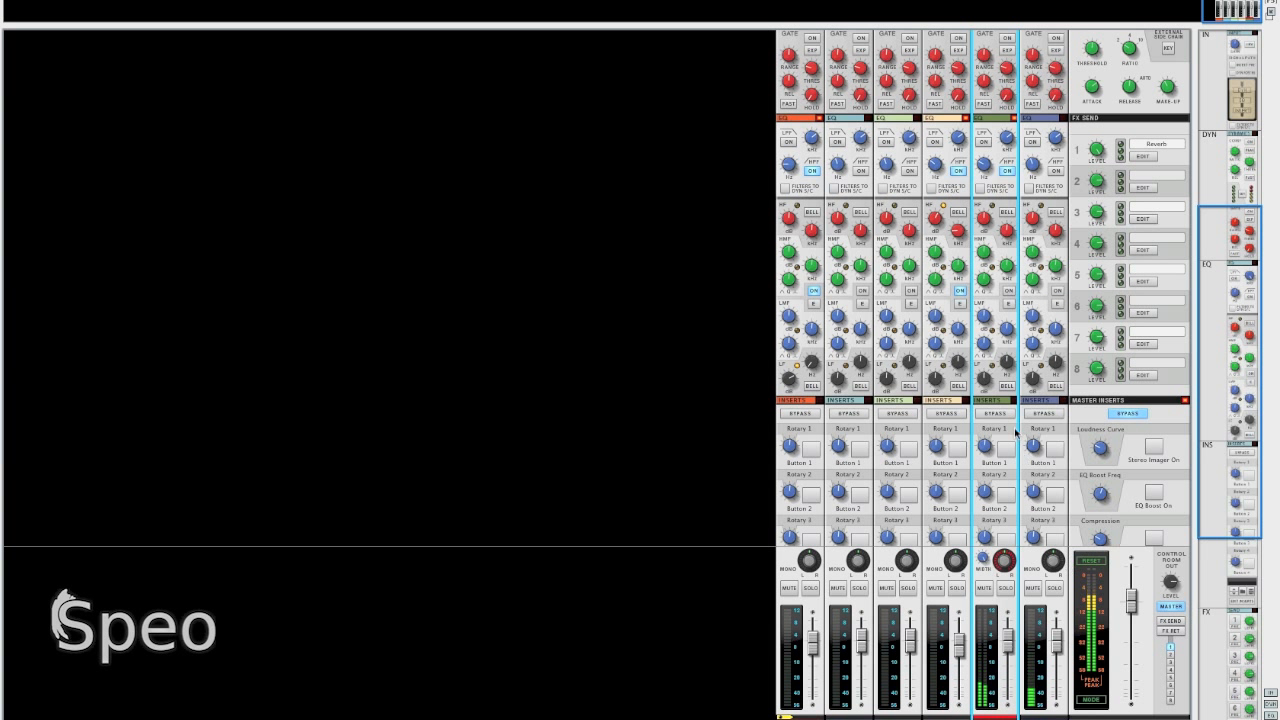
Step: Enable the compressor on the Thor growl bass channel with peak and fast modes, and adjust its threshold and ratio
scroll(990, 410, up, 5)
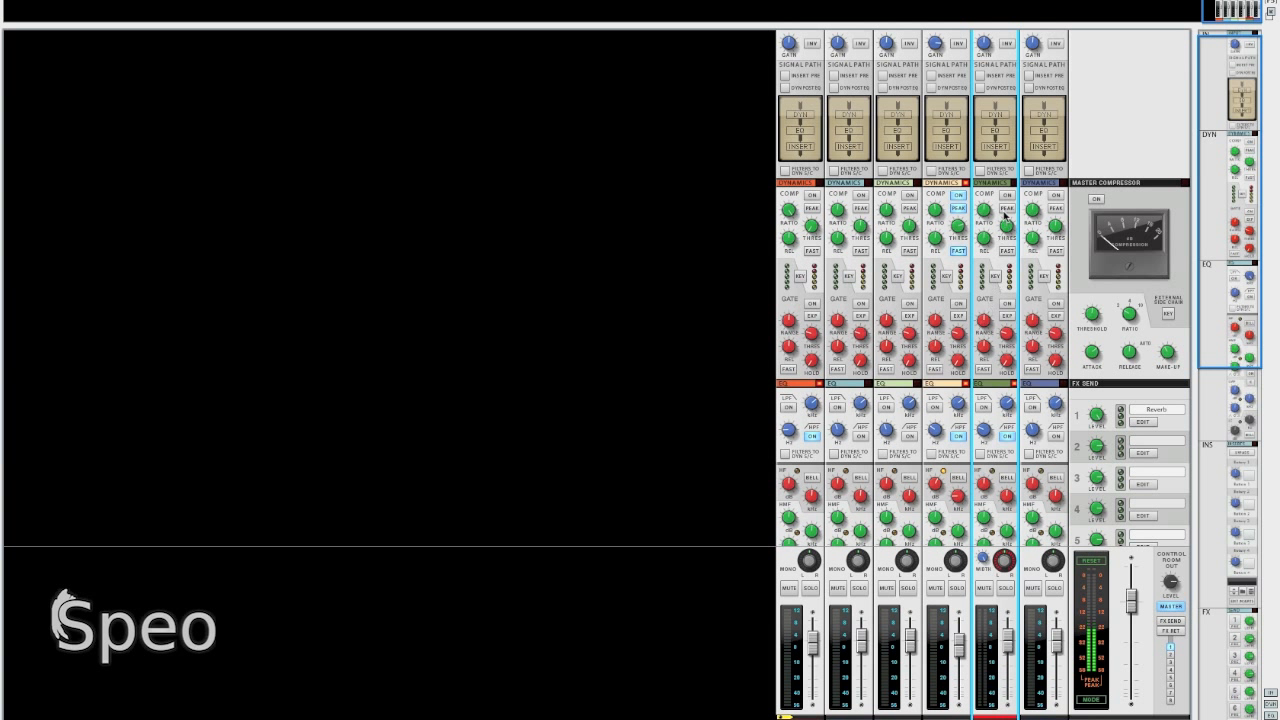
click(1007, 196)
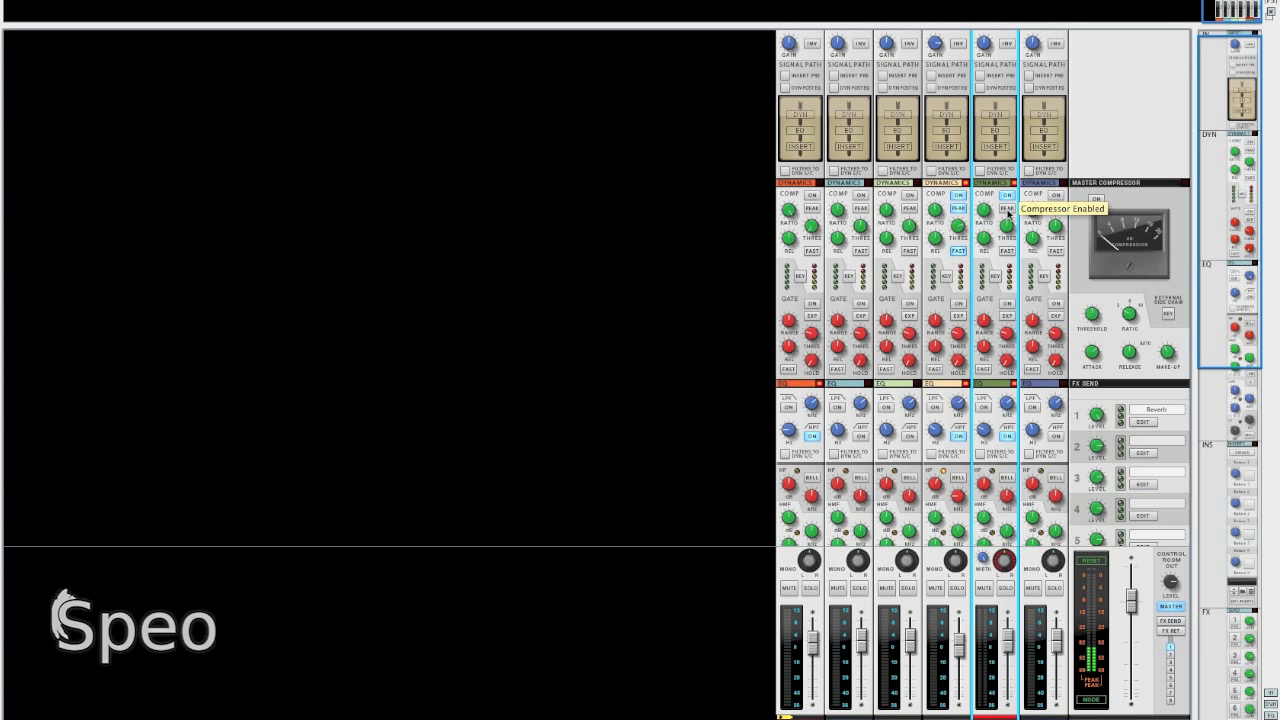
click(1007, 209)
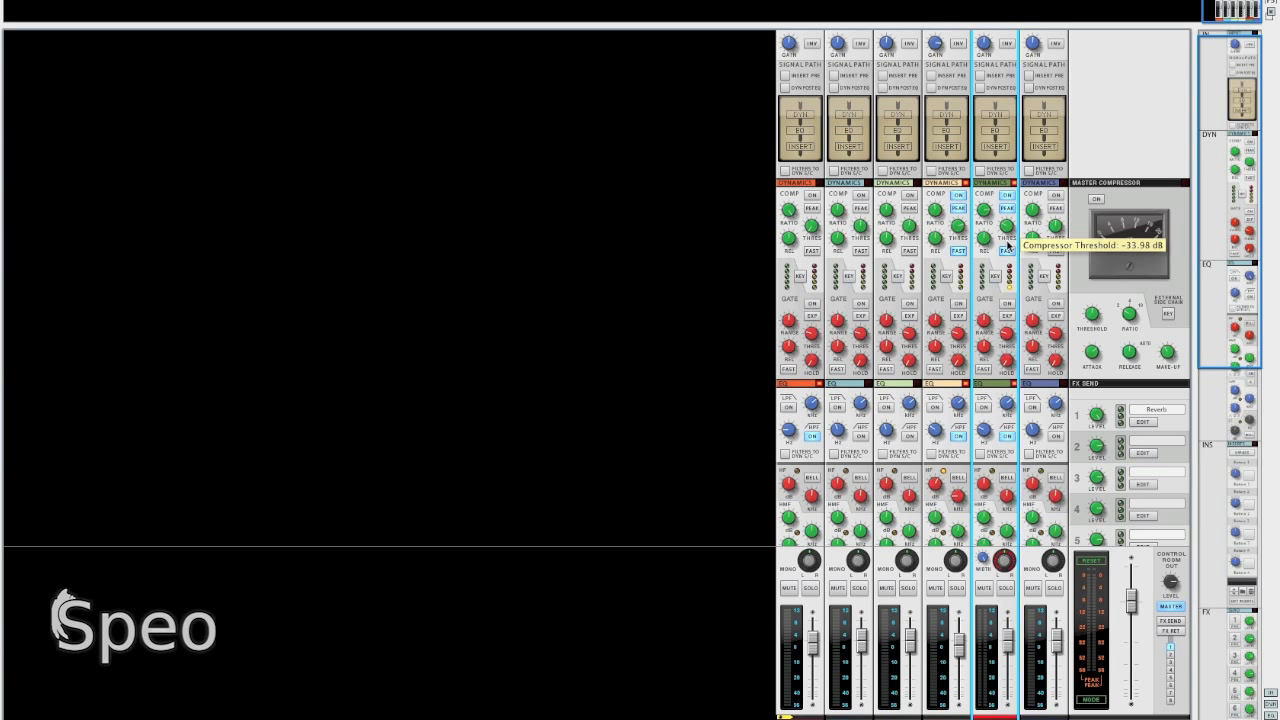
drag(1003, 226, 1003, 225)
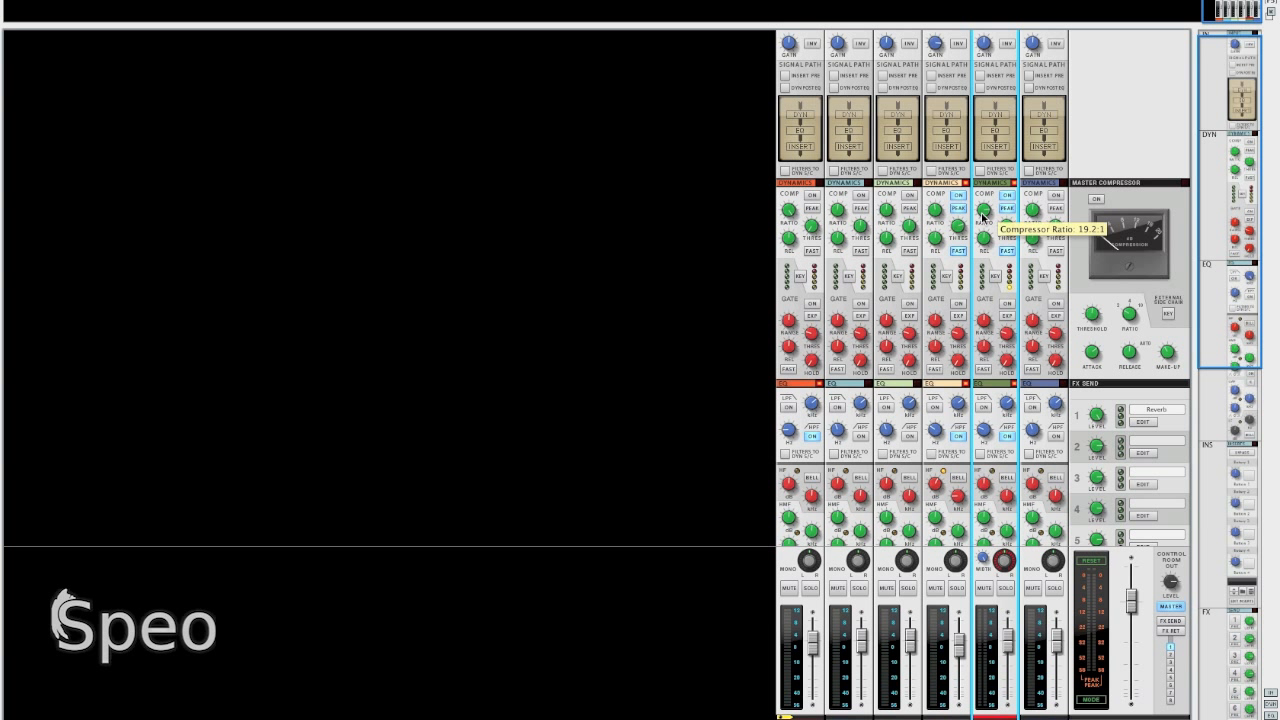
scroll(983, 217, down, 1)
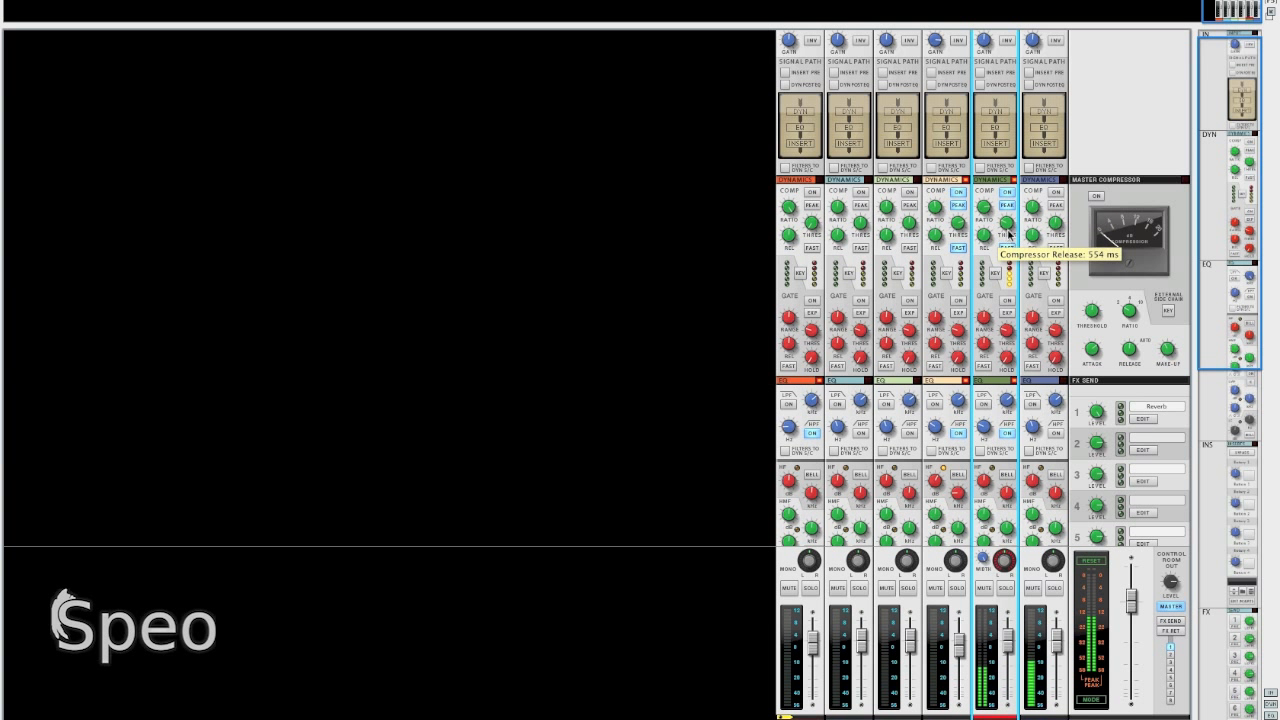
scroll(990, 236, down, 2)
Step: Refine the bass channel to 8.57 dB input gain, 5.33:1 compressor ratio and -22.52 dB threshold, and raise its fader
scroll(1005, 200, up, 3)
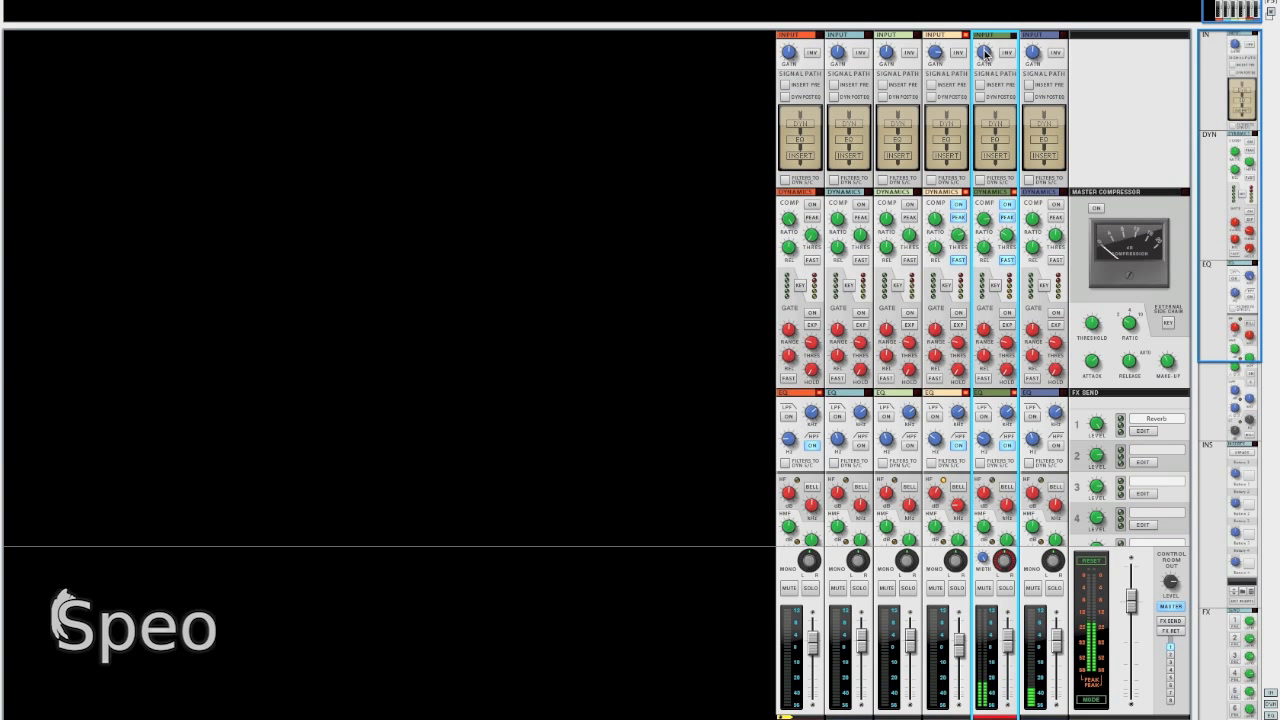
drag(985, 50, 988, 47)
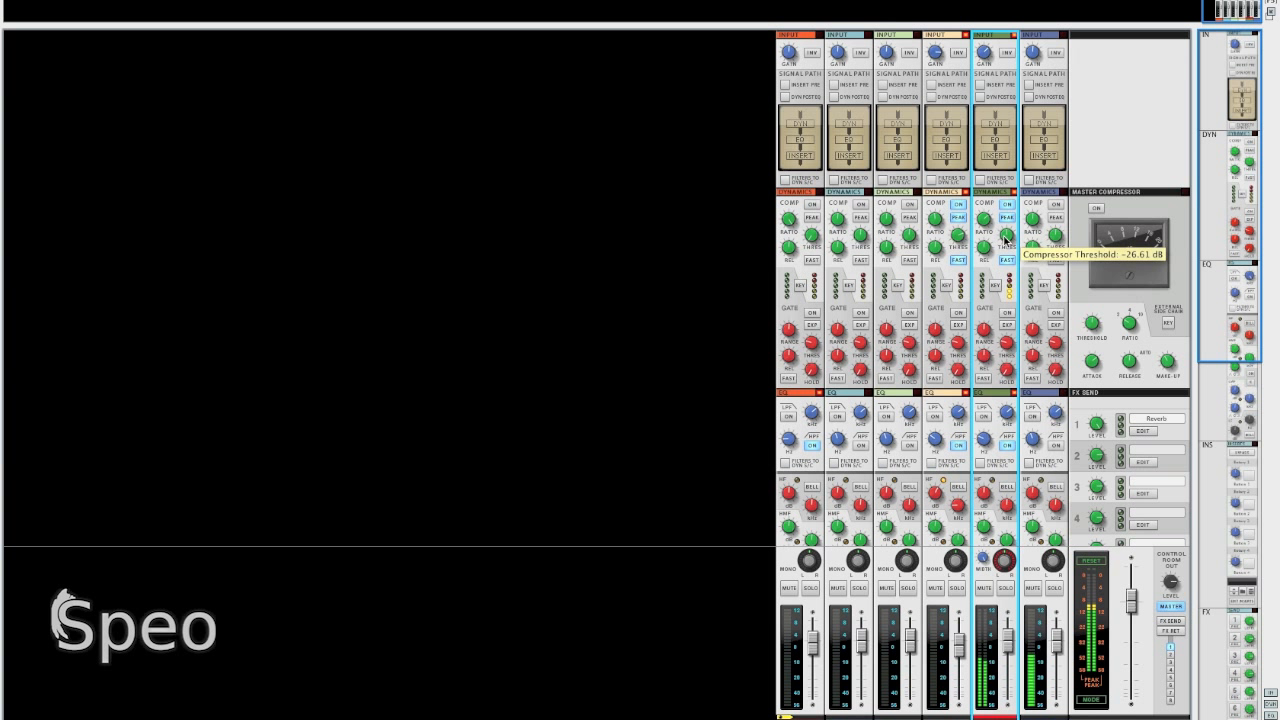
drag(1009, 638, 1009, 629)
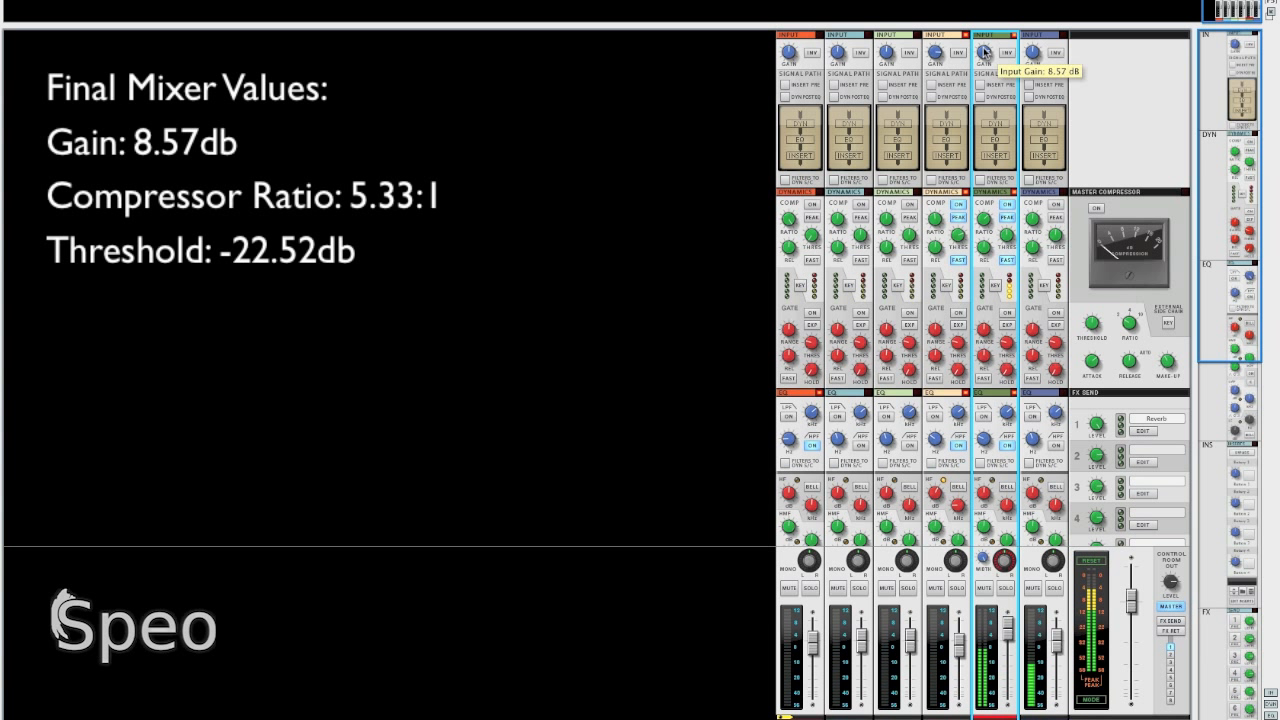
mouse_move(990, 230)
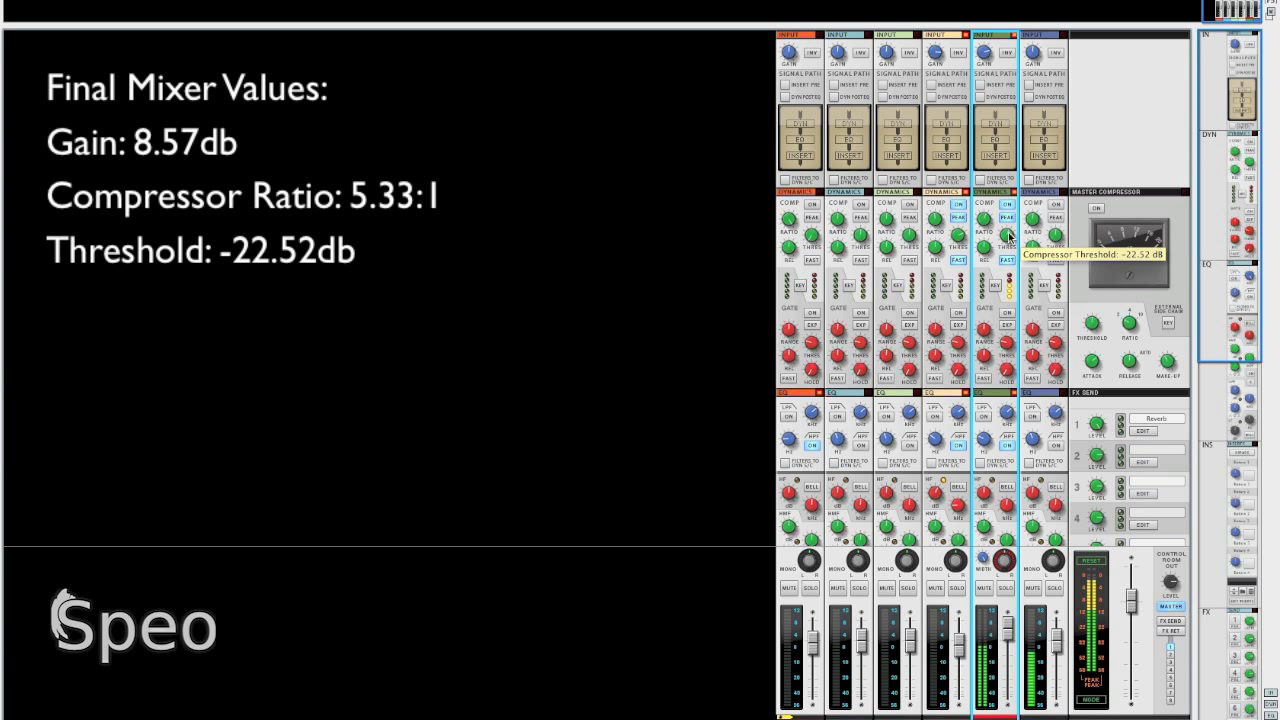
mouse_move(1008, 628)
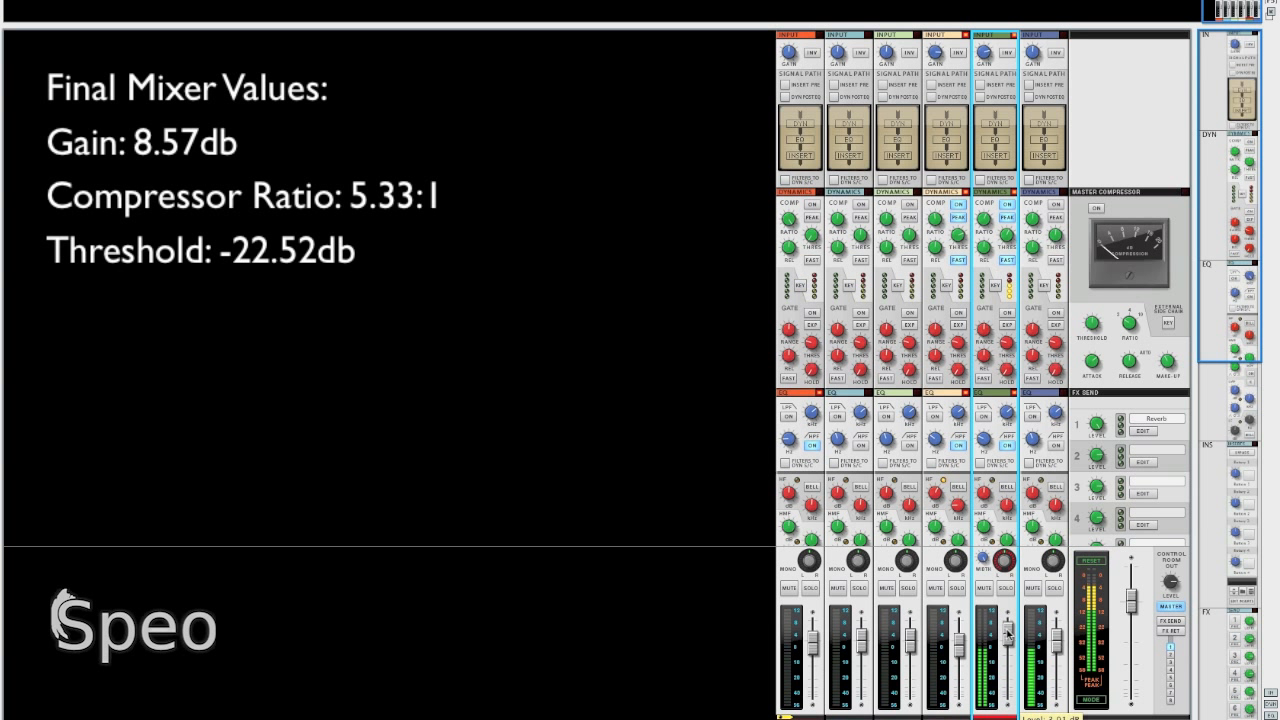
key(space)
click(702, 383)
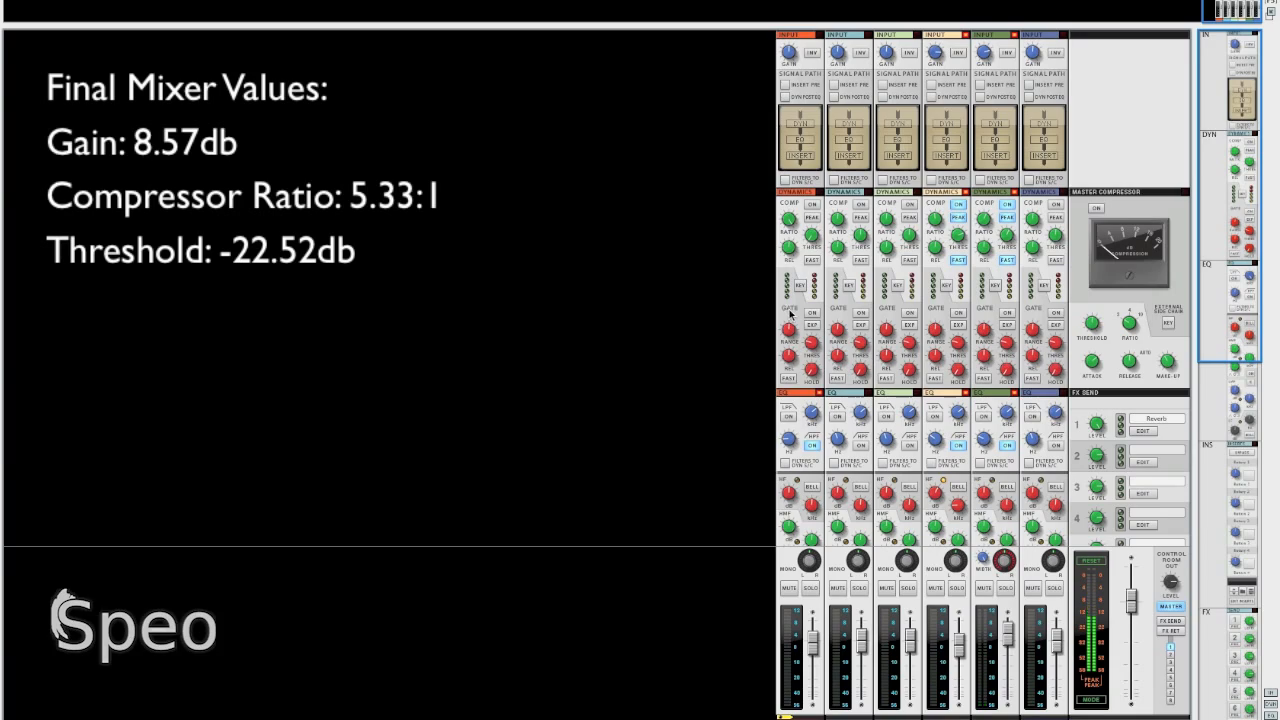
Step: In the sequencer, copy Thor 1's note clip and Filter 1 Freq automation clip to the Sub track's note and Master Level lanes
scroll(573, 355, down, 6)
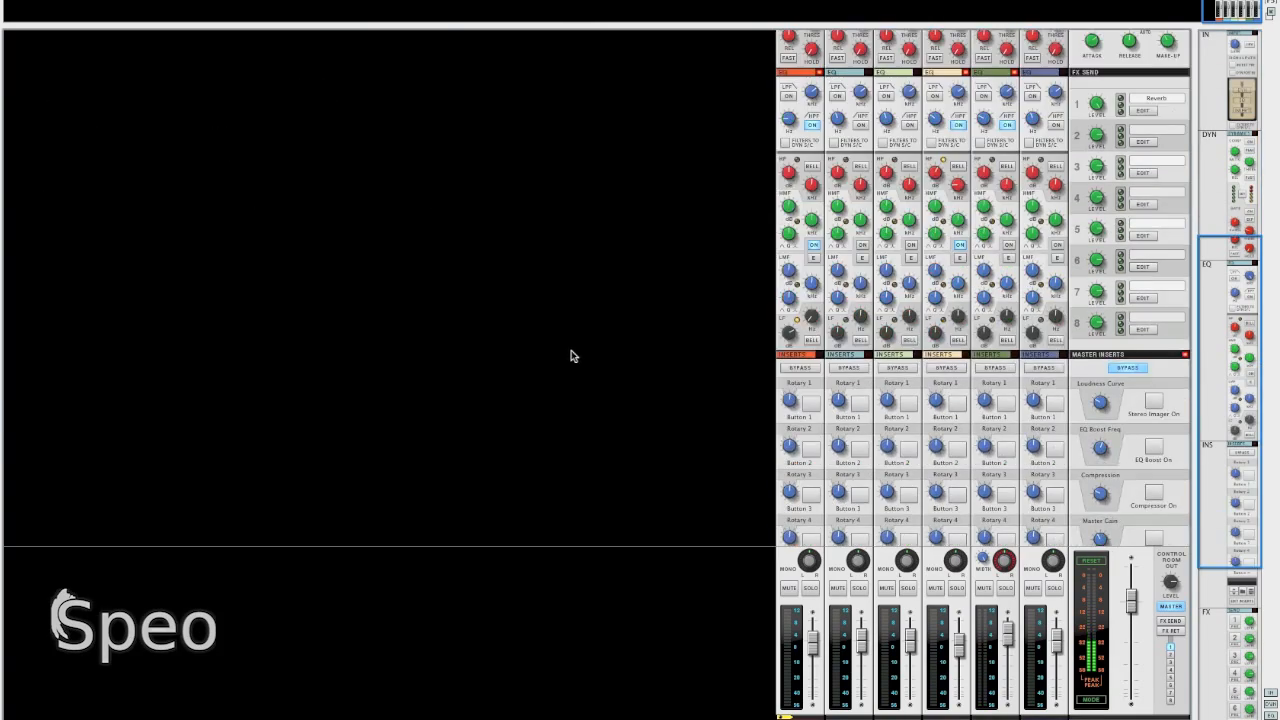
key(F6)
scroll(545, 452, down, 5)
scroll(545, 452, up, 1)
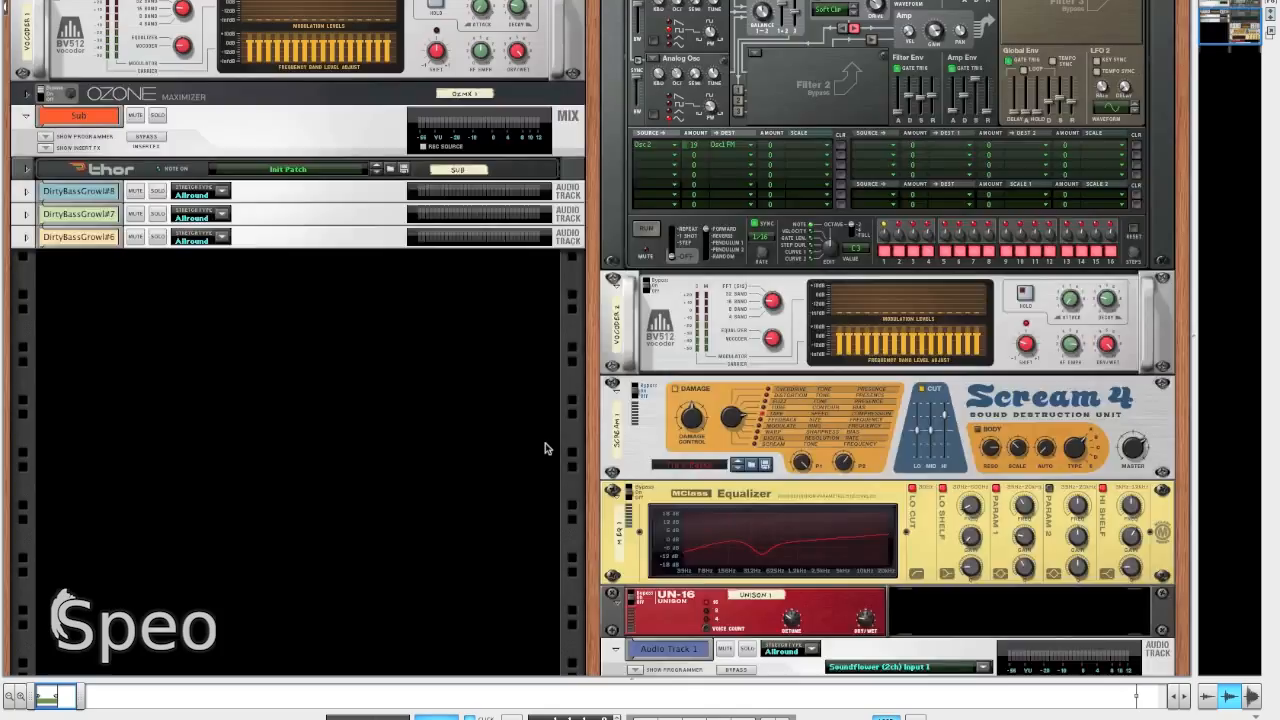
key(F5)
key(F6)
key(F7)
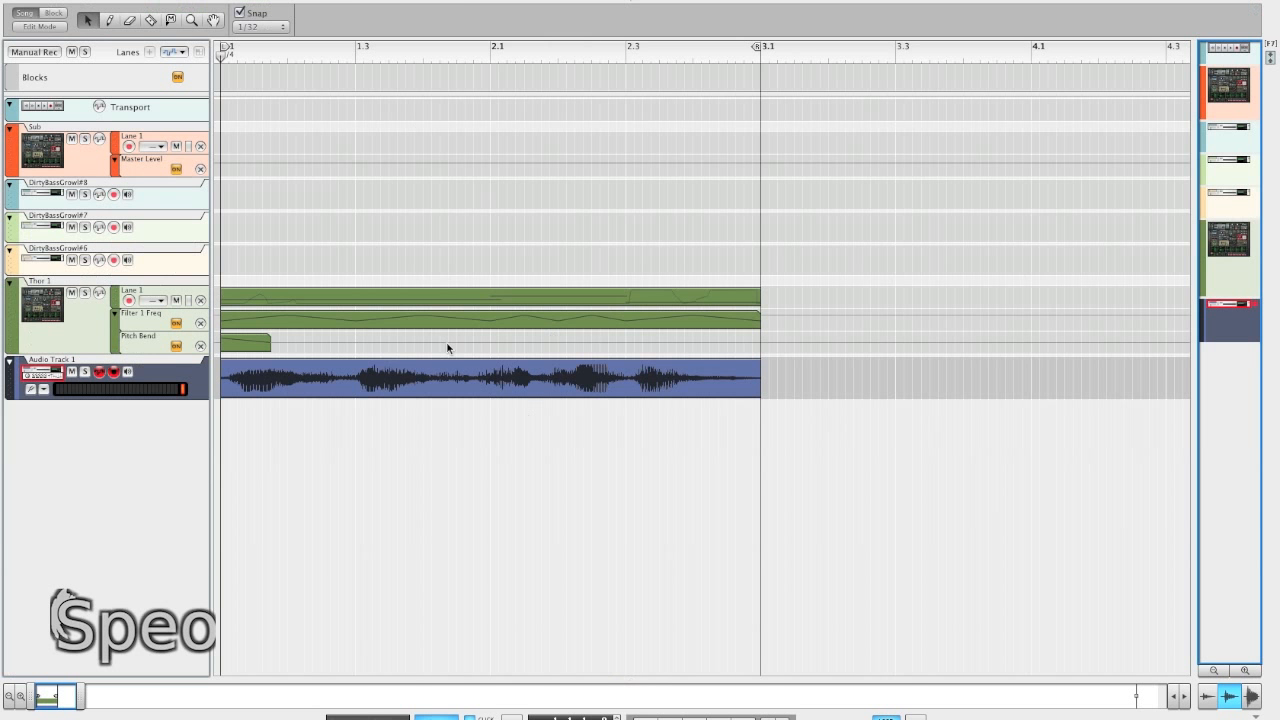
click(350, 296)
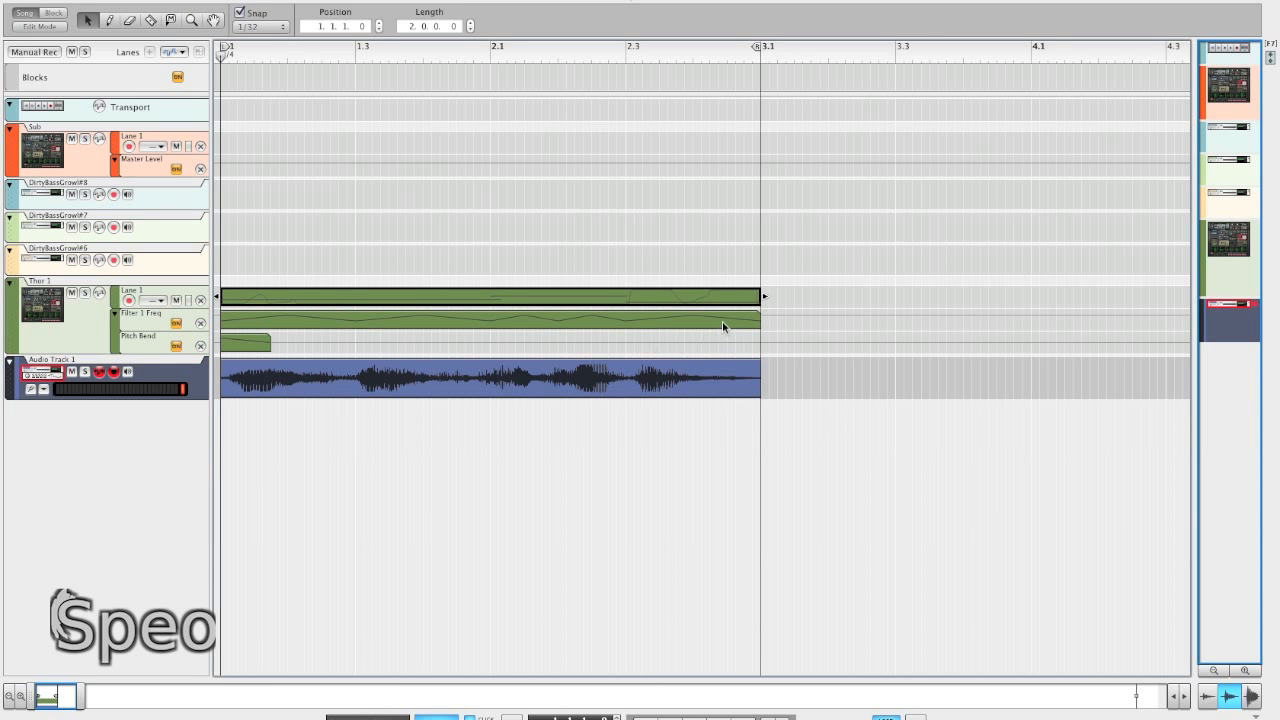
drag(670, 296, 438, 140)
drag(363, 324, 268, 166)
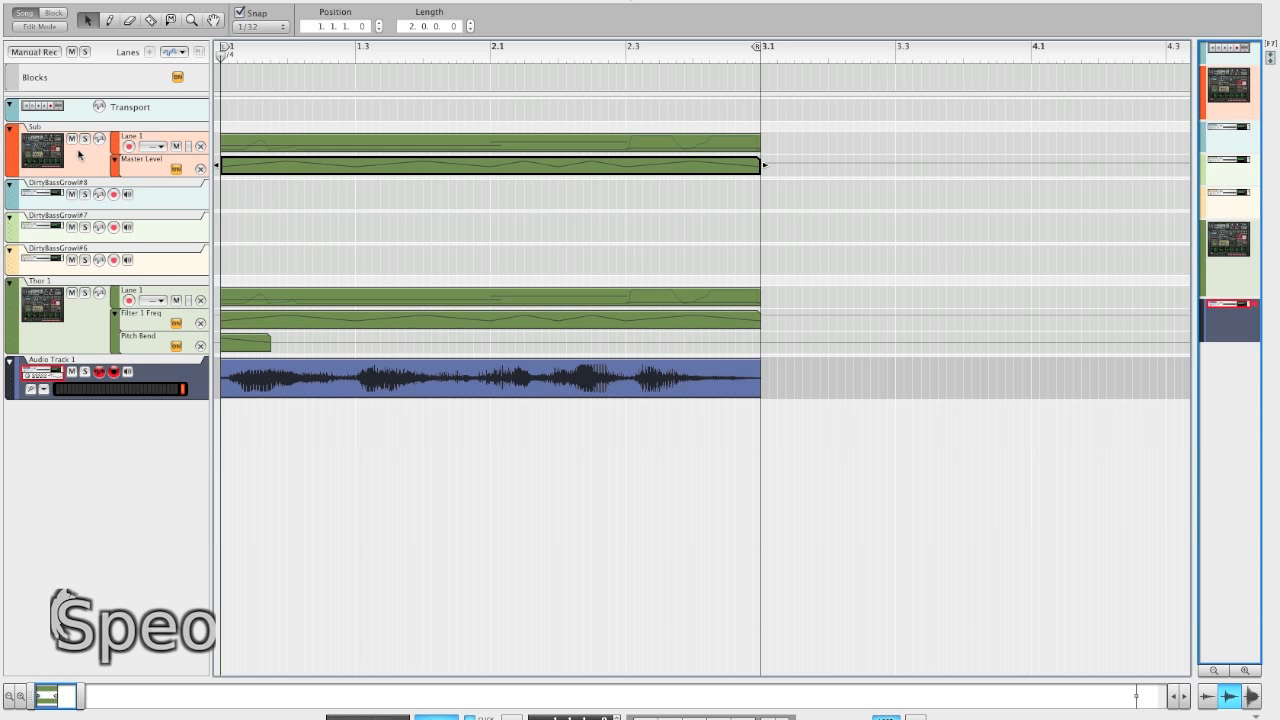
Step: Expand the Sub track's Thor in the rack and examine its automated master volume alongside the Master Level clip
click(86, 158)
key(F6)
scroll(127, 320, up, 5)
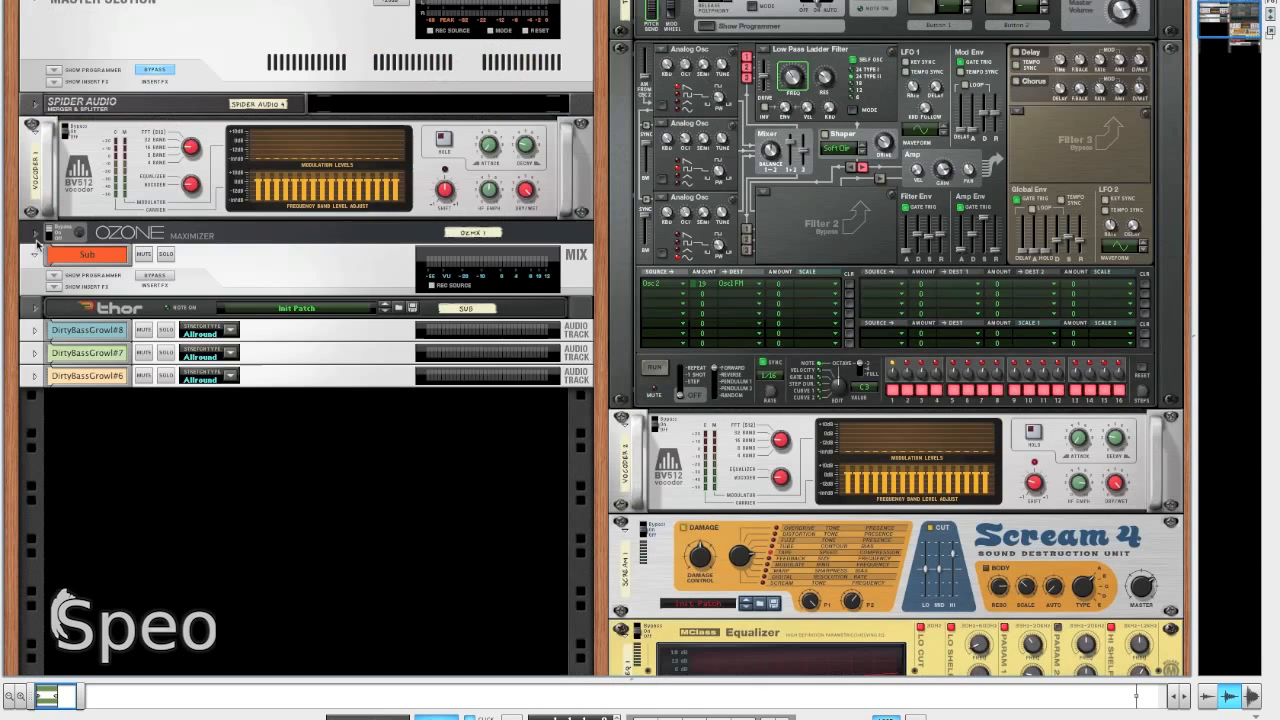
click(35, 307)
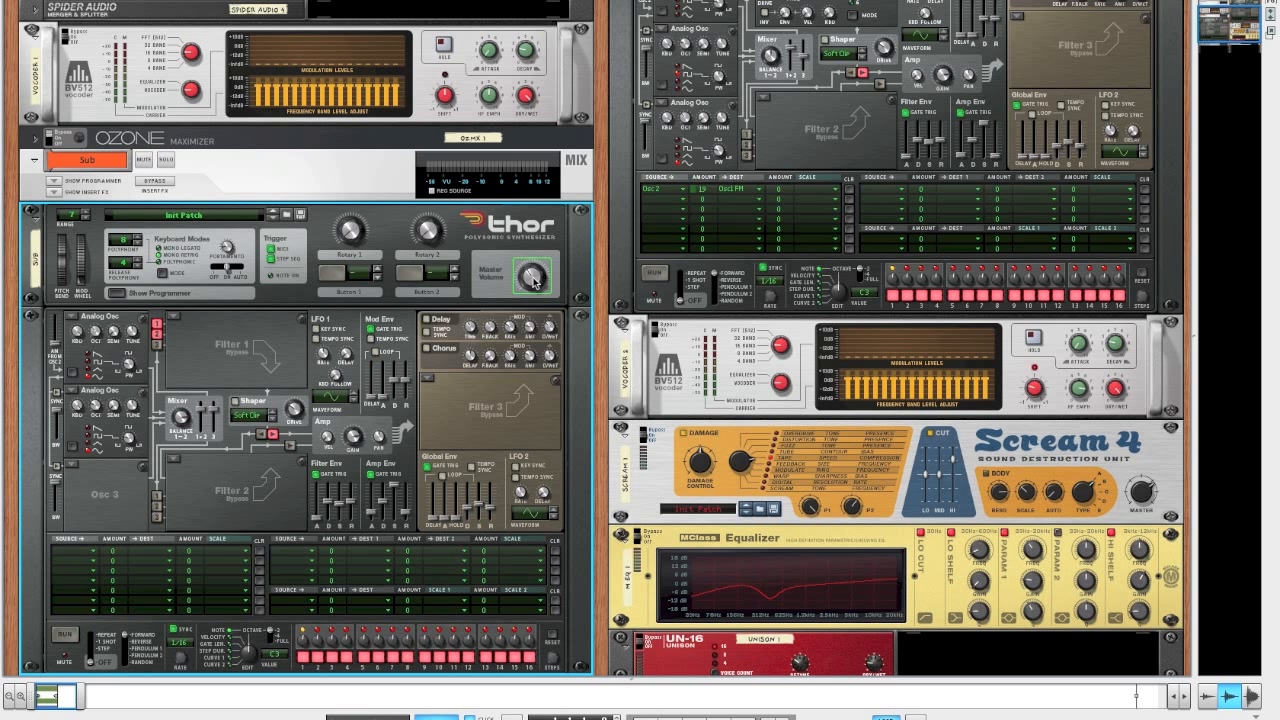
key(F7)
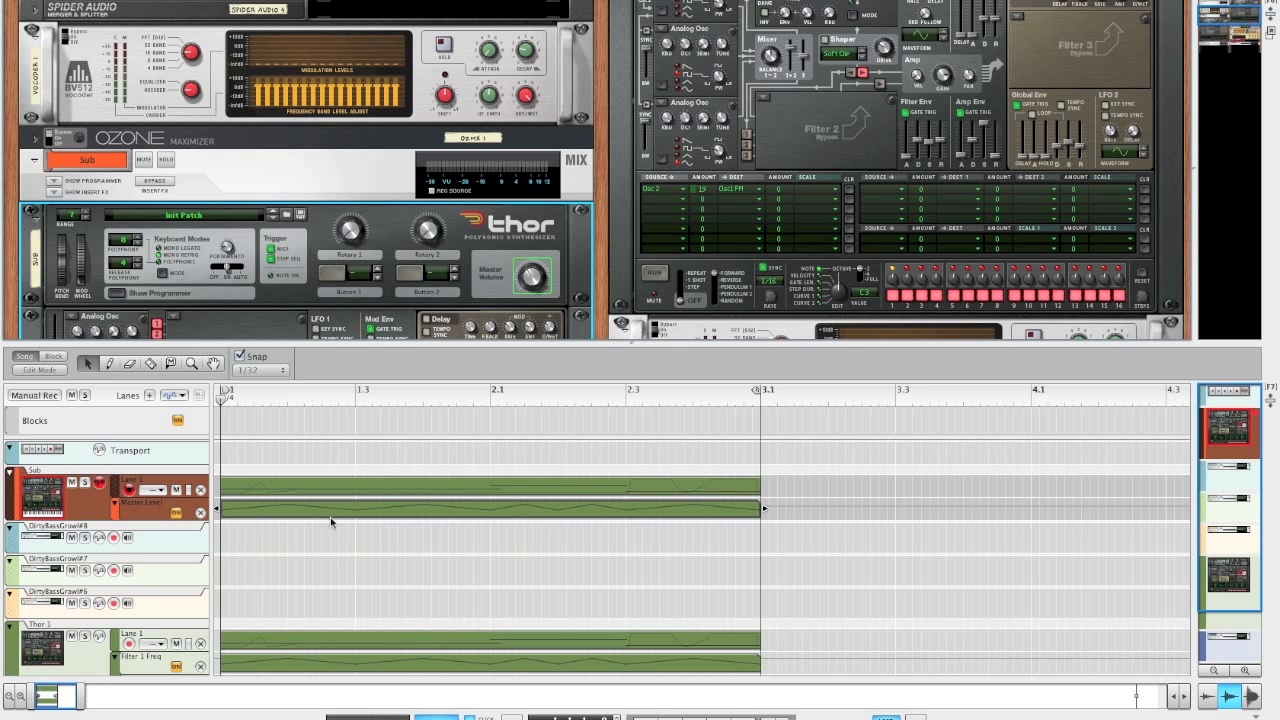
click(631, 538)
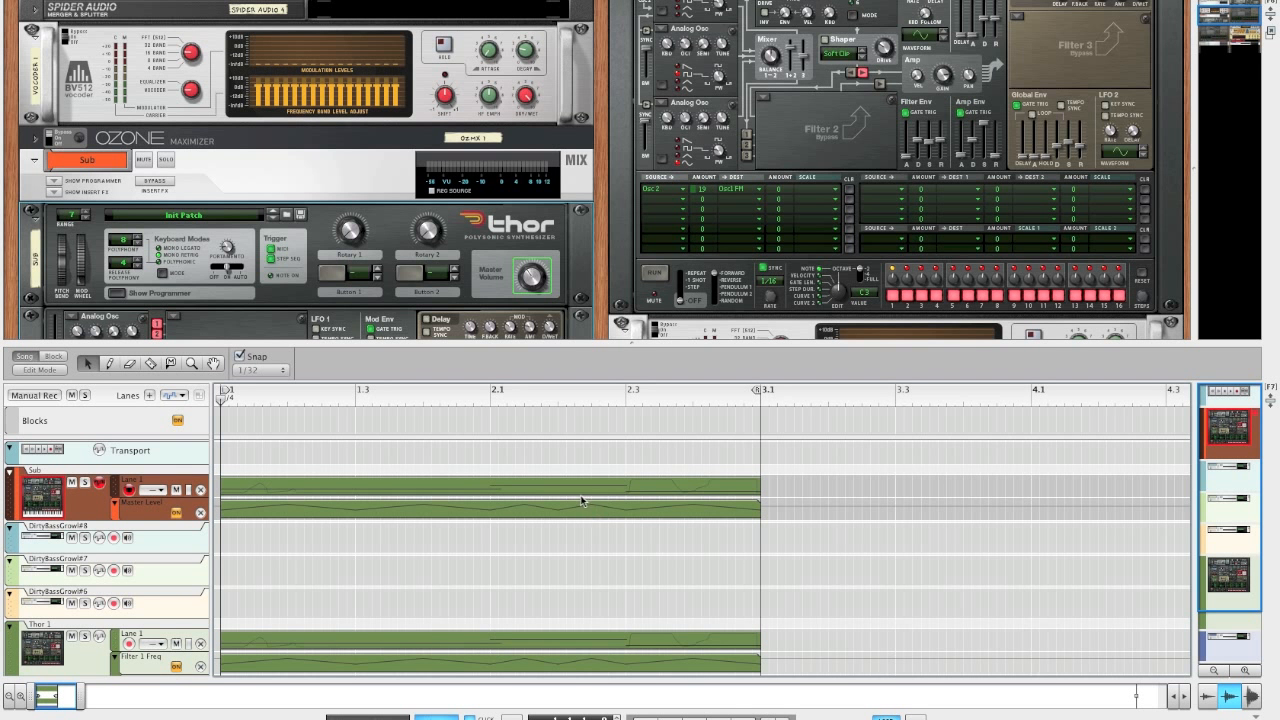
key(F6)
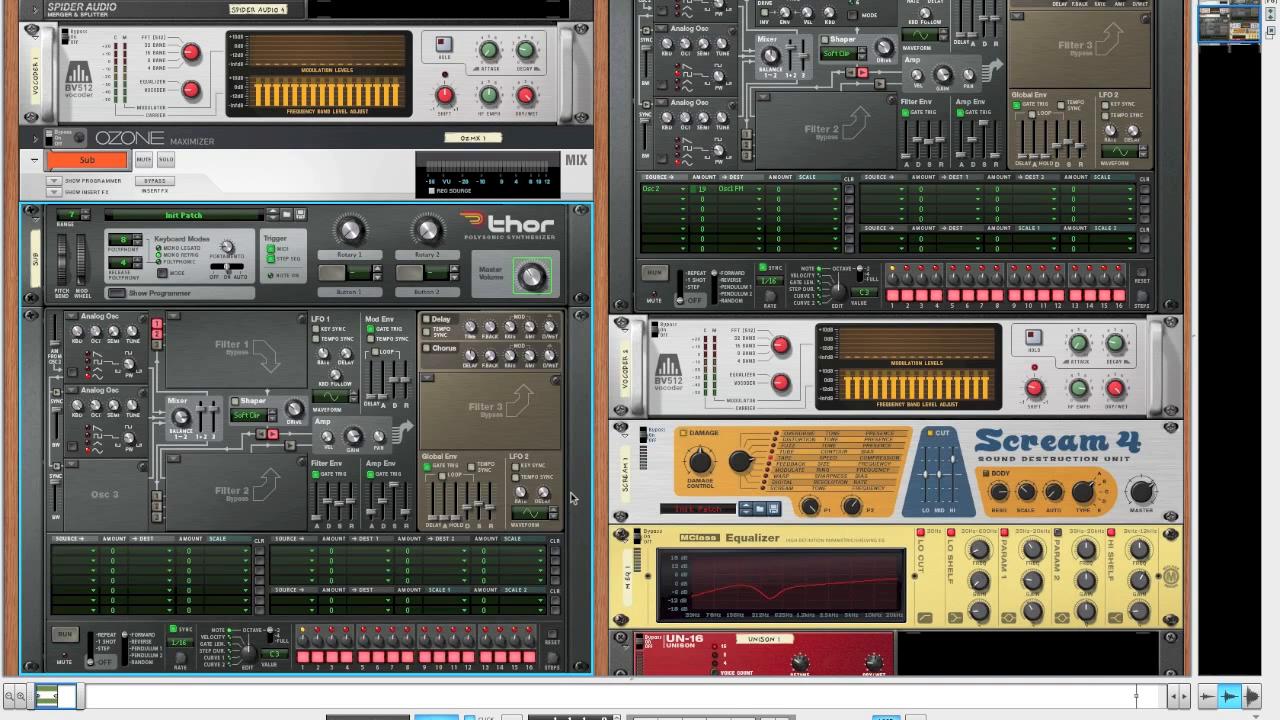
key(F7)
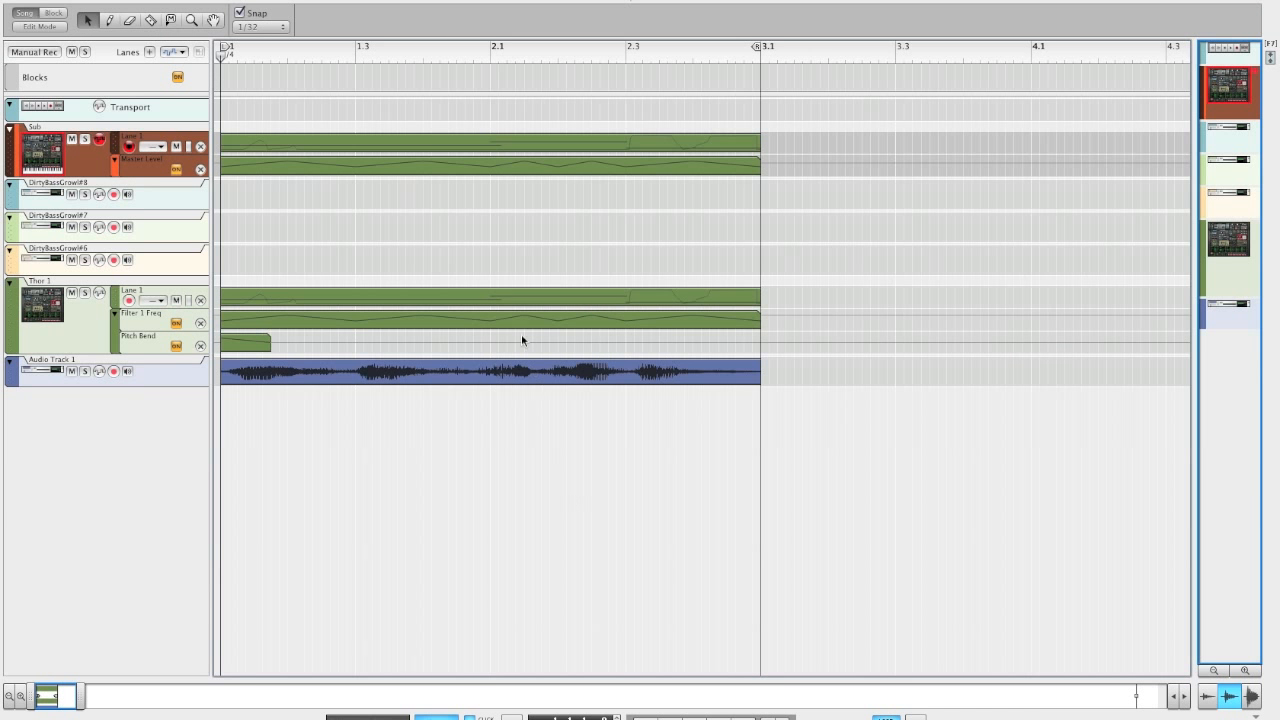
Step: Lower the low points of the Sub track's Master Level automation to 32, and play back the loop
double_click(492, 170)
drag(780, 191, 200, 262)
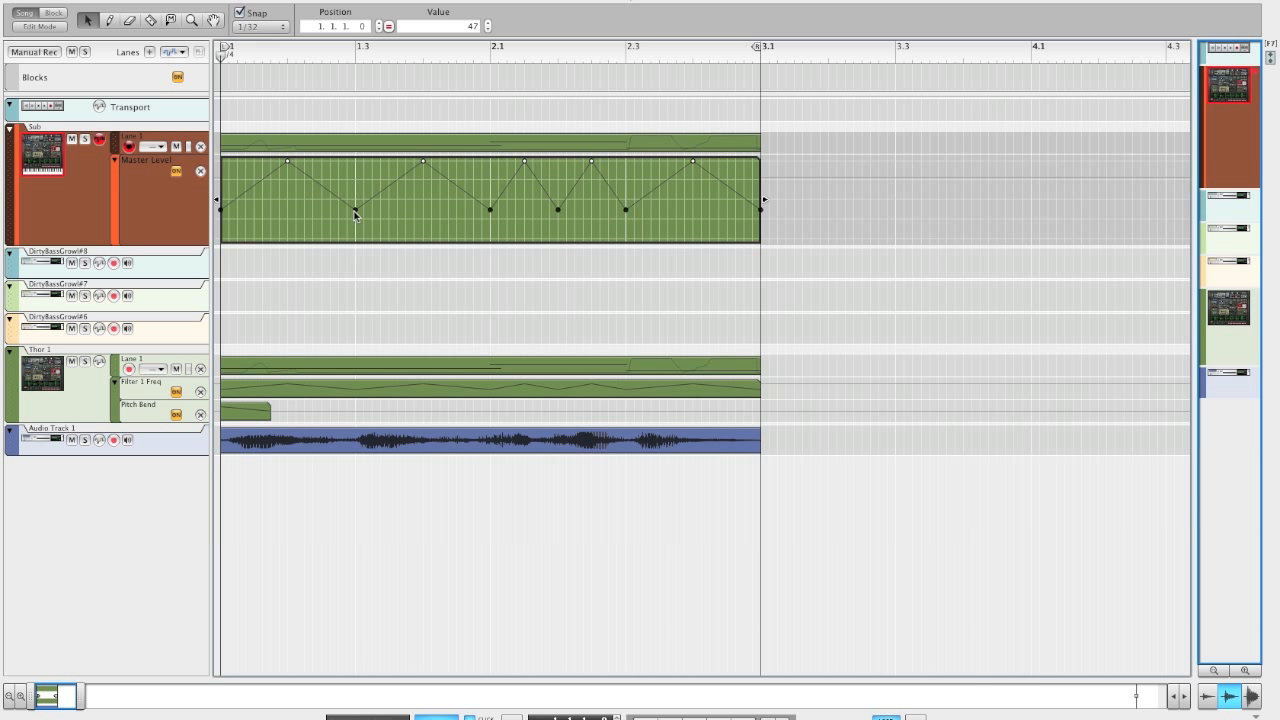
drag(355, 213, 355, 223)
key(space)
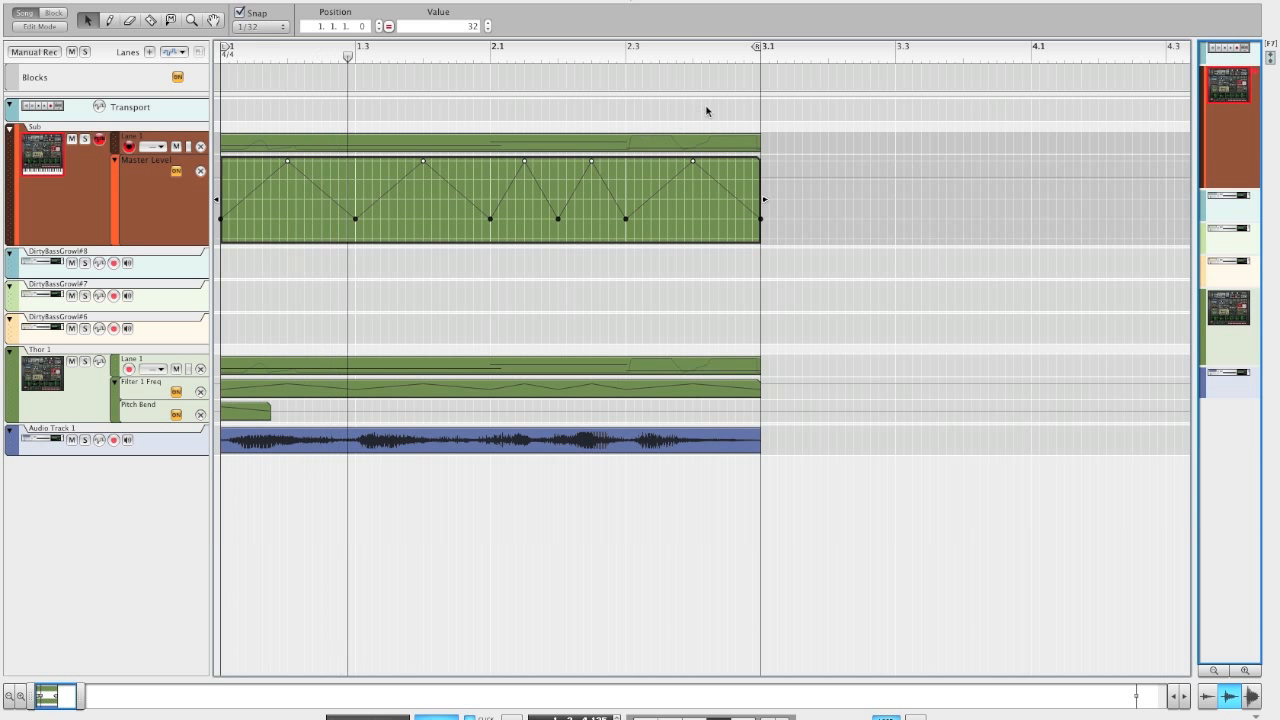
click(749, 125)
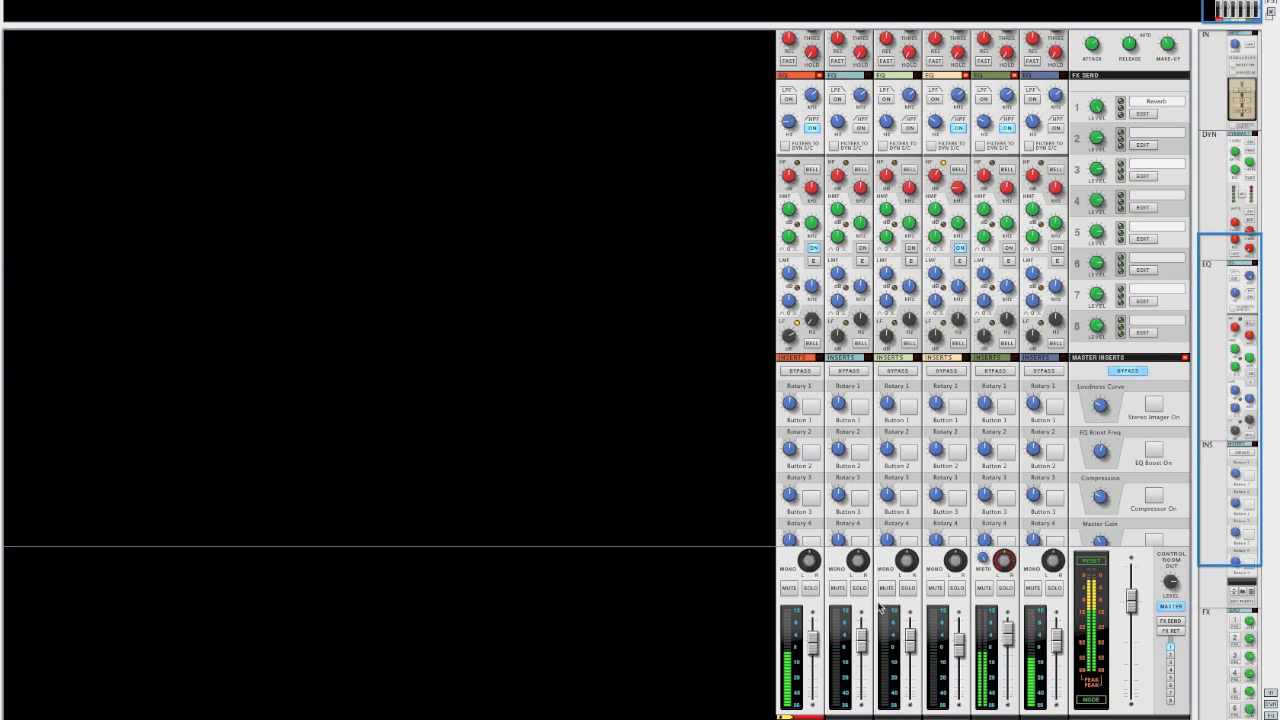
key(F7)
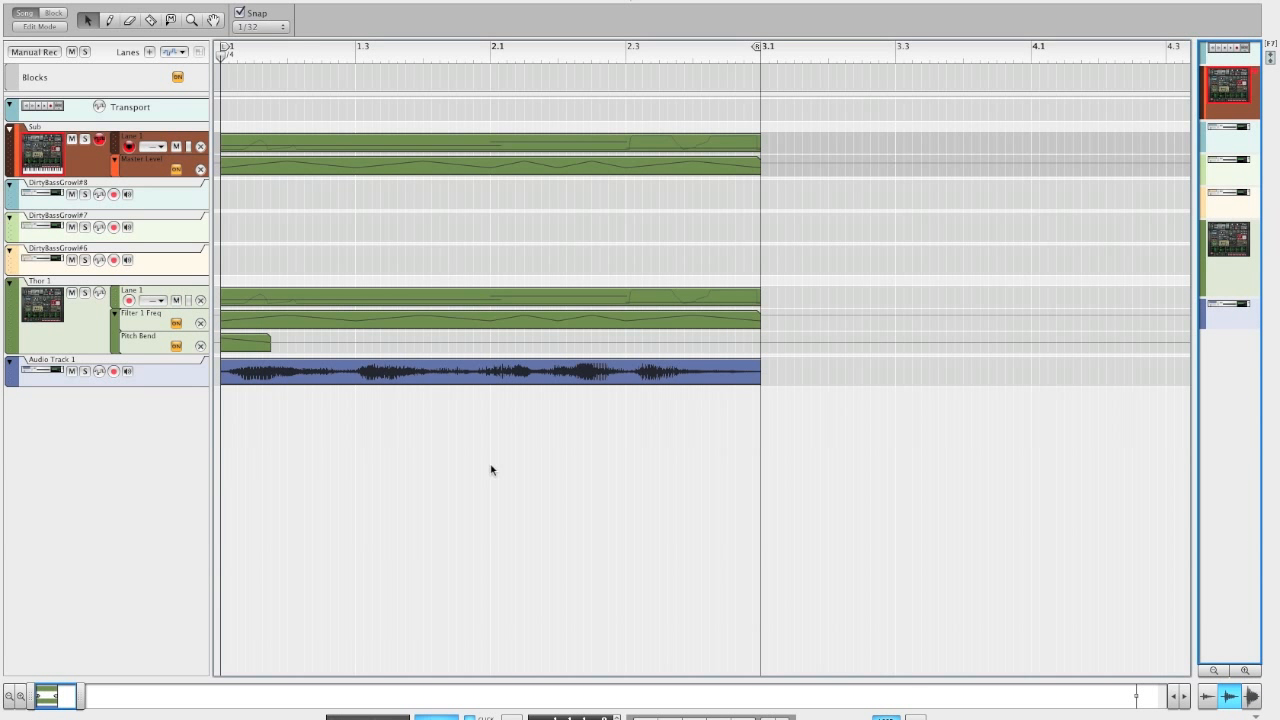
Step: Open Thor 1's note clip, break its first long note into several shorter E2 notes, and play the pattern
double_click(459, 297)
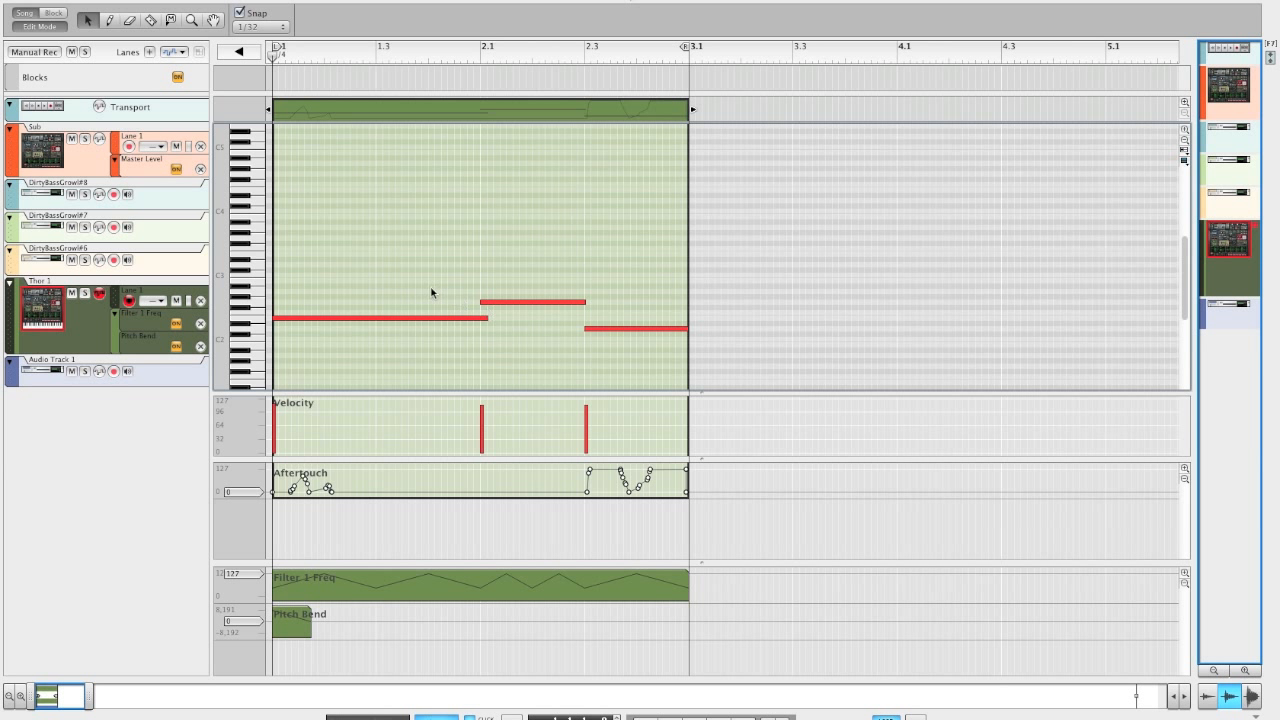
drag(431, 292, 481, 324)
key(space)
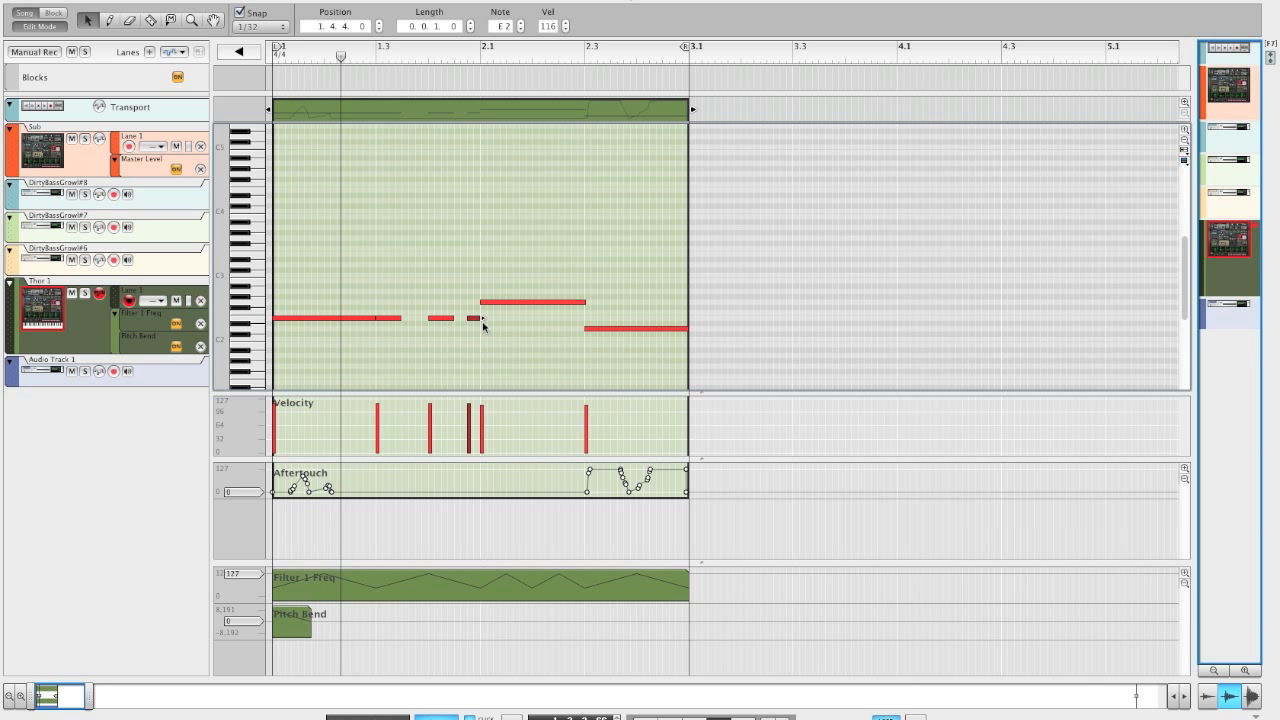
Step: Lengthen the E2 note at 1.3.1 to 0.0.3.120 and the one at 1.4.1 to 0.0.2.120, and return to the arrangement
click(396, 318)
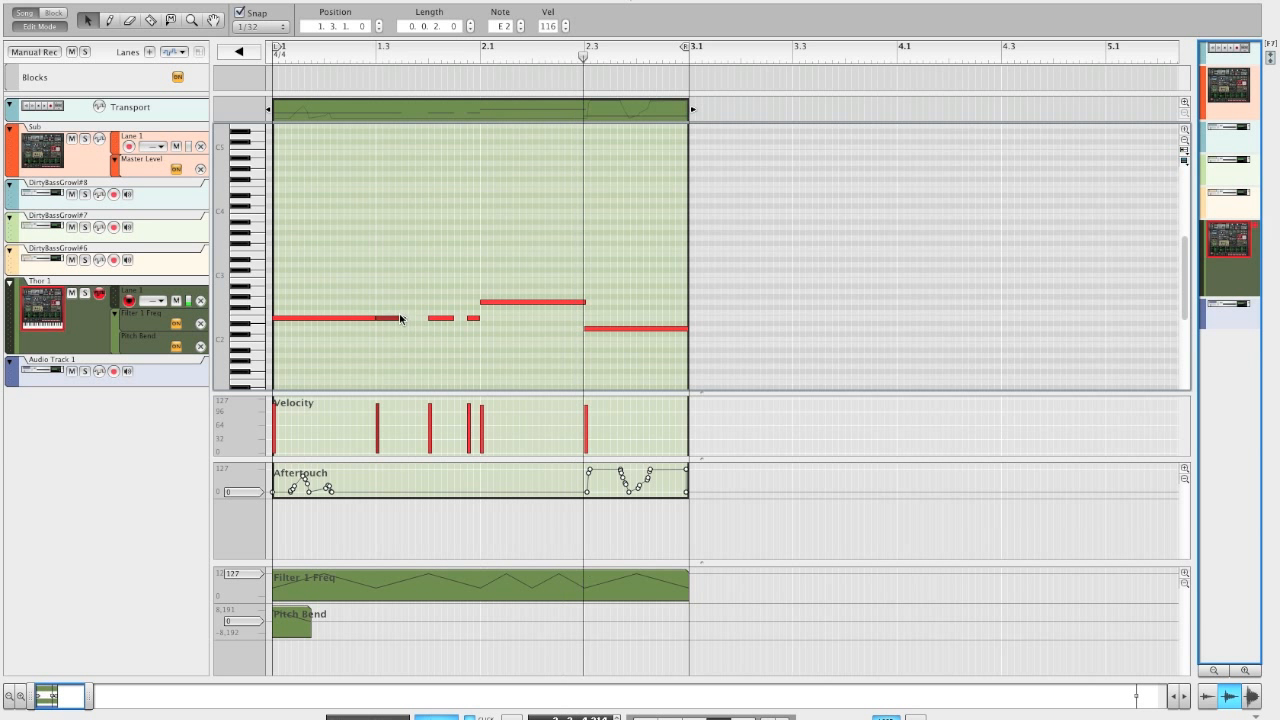
drag(403, 318, 416, 320)
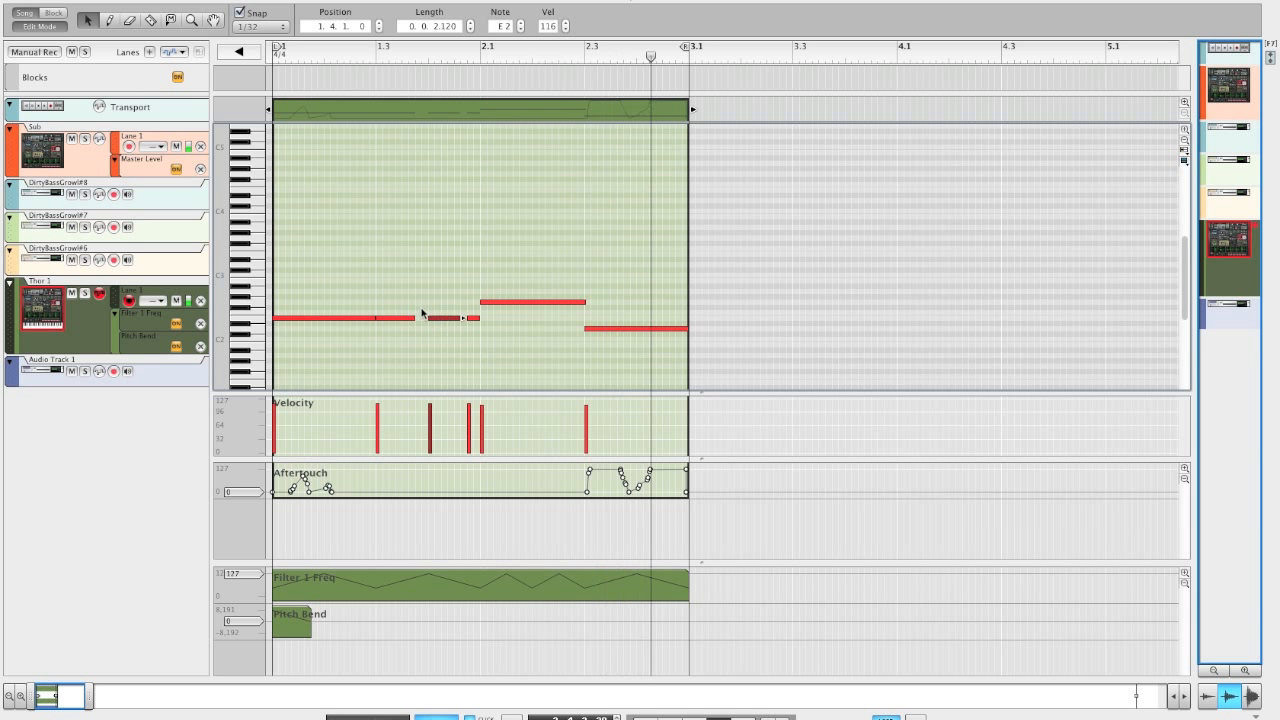
drag(417, 318, 425, 318)
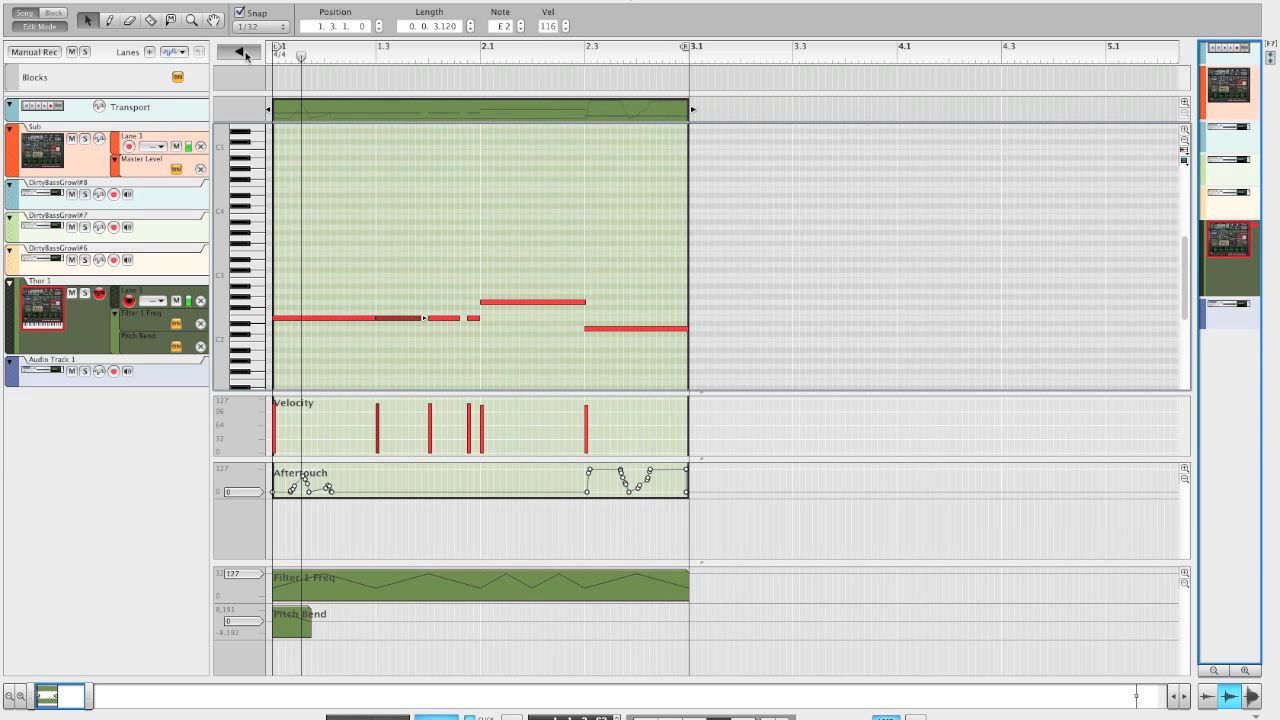
key(shift+Tab)
Step: Copy Thor 1's Pitch Bend clip to bar position 2.3 and lower its starting point to about -7388
drag(260, 343, 626, 417)
double_click(660, 341)
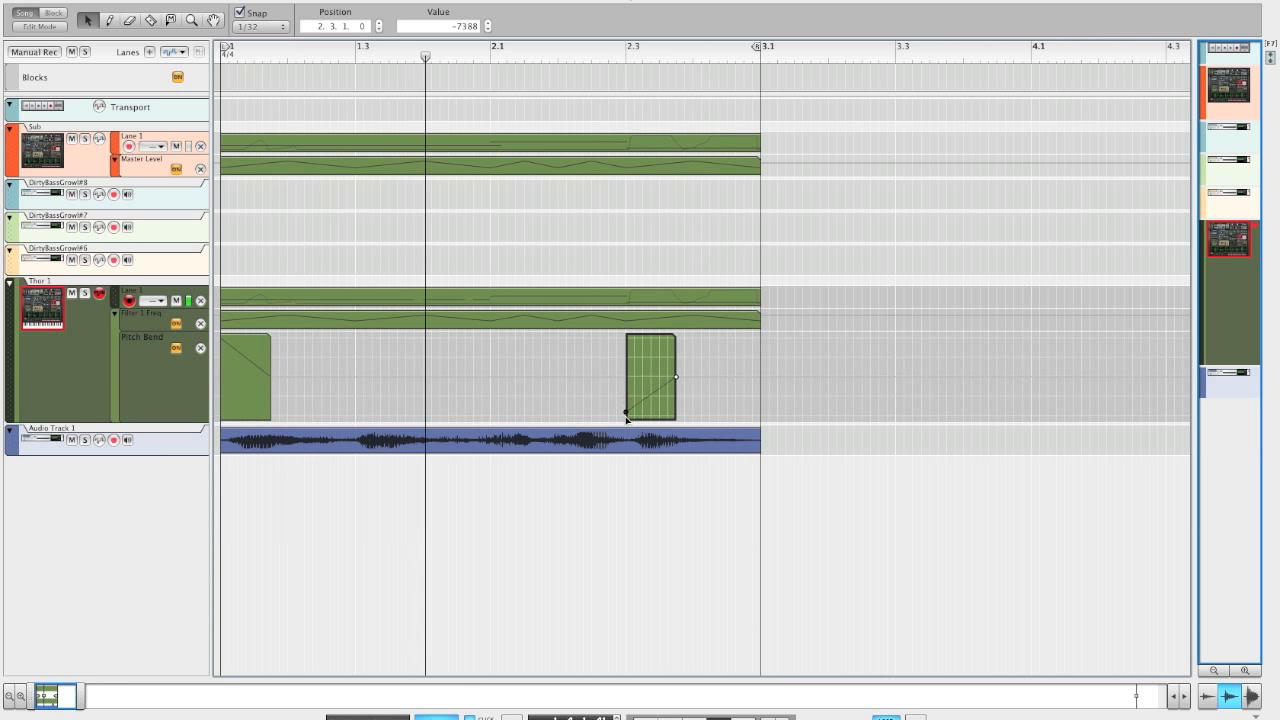
key(Escape)
click(819, 187)
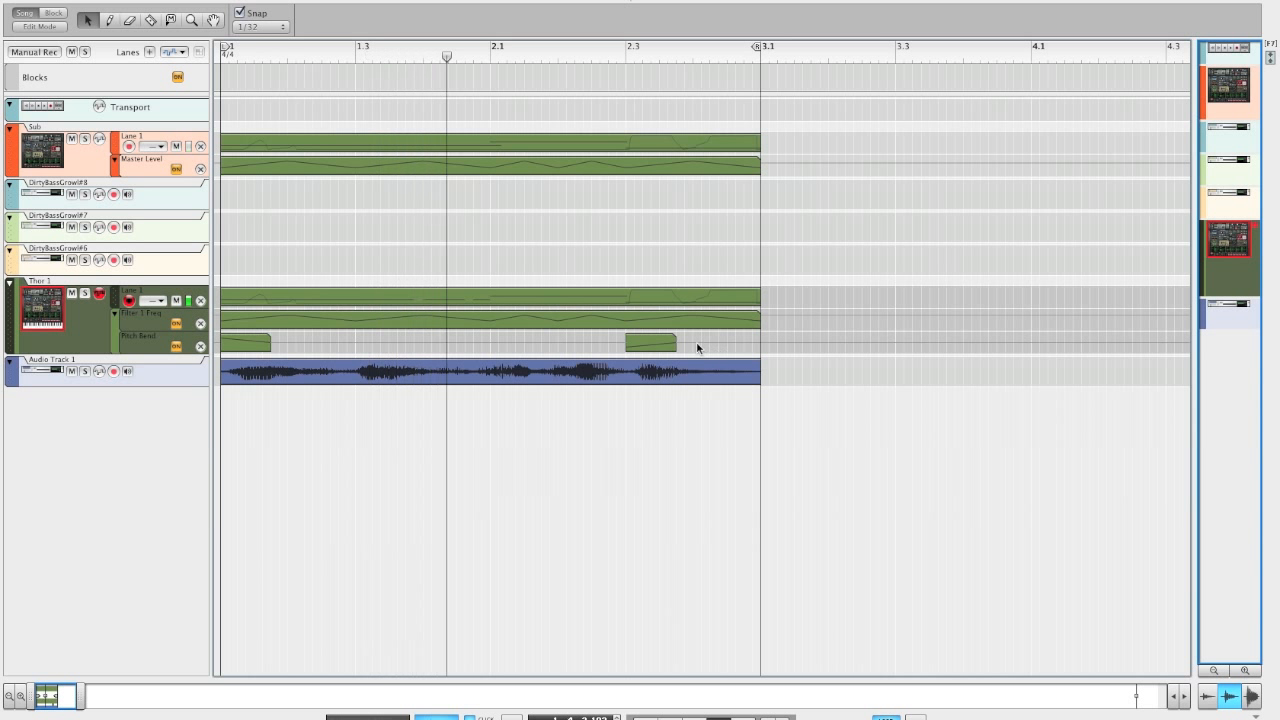
Step: Play back the finished loop and review the vocoder, Thor and effect devices in the rack
key(space)
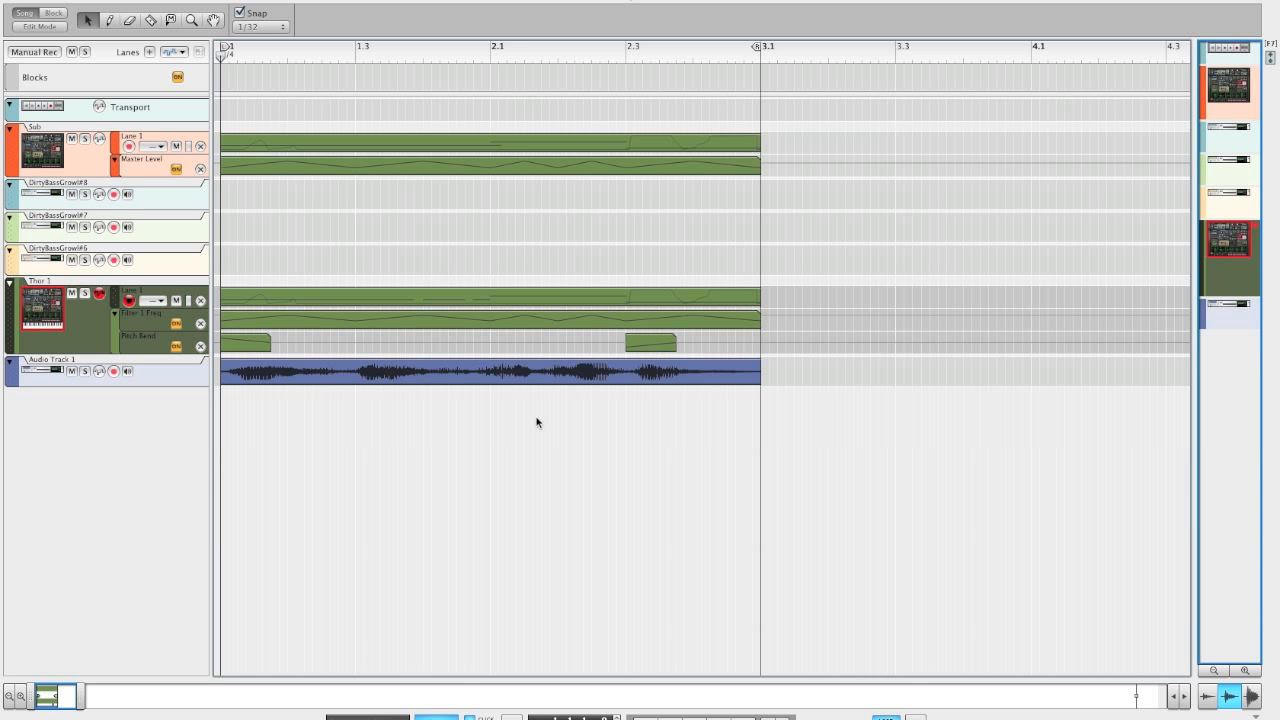
key(space)
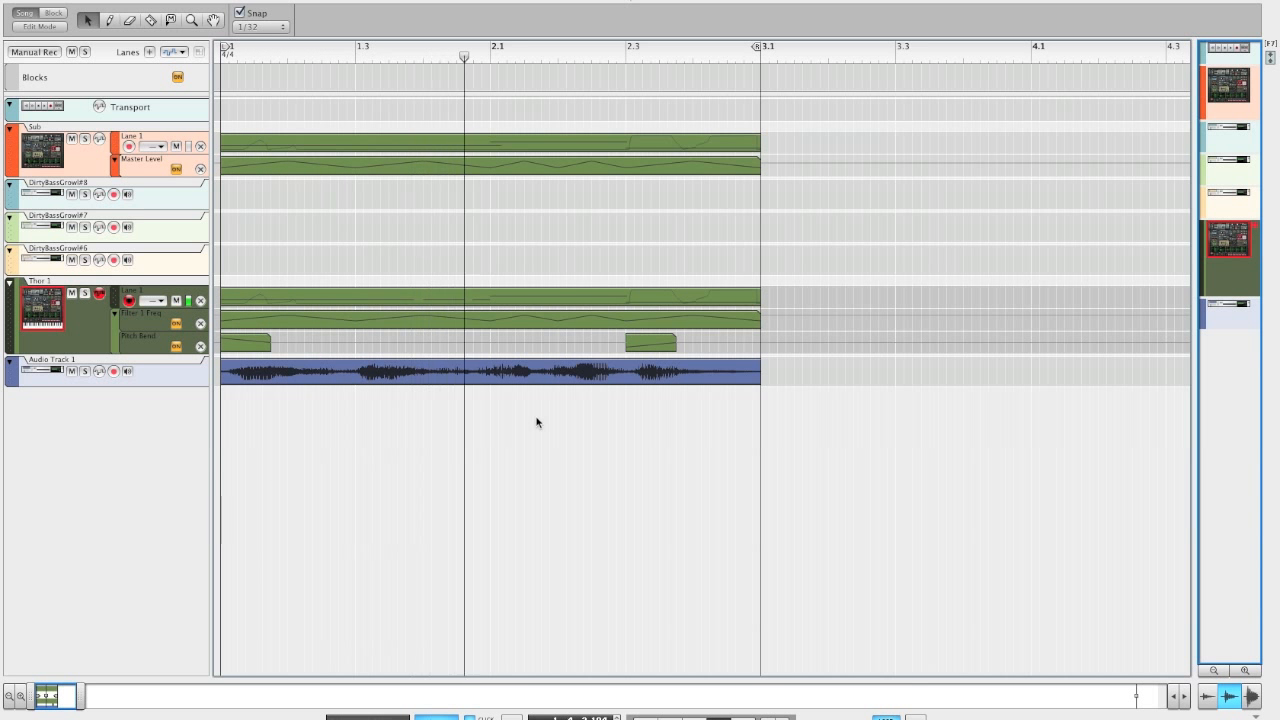
key(F6)
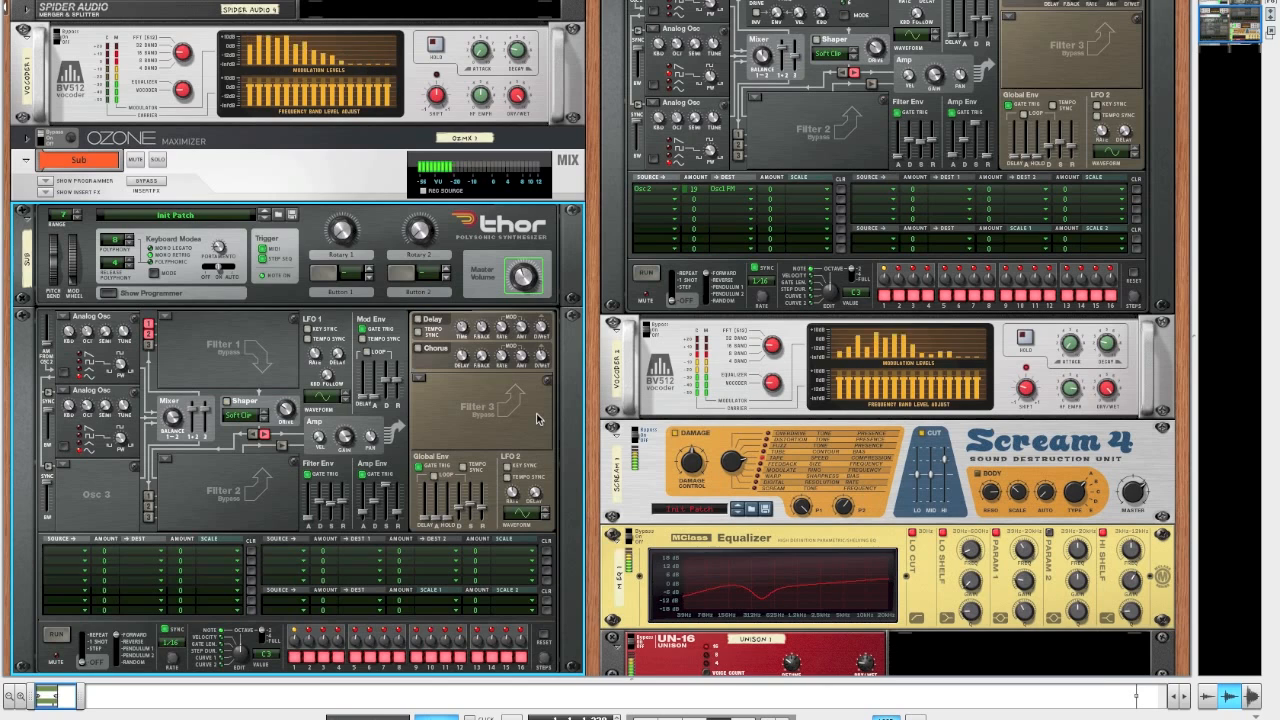
scroll(537, 418, up, 2)
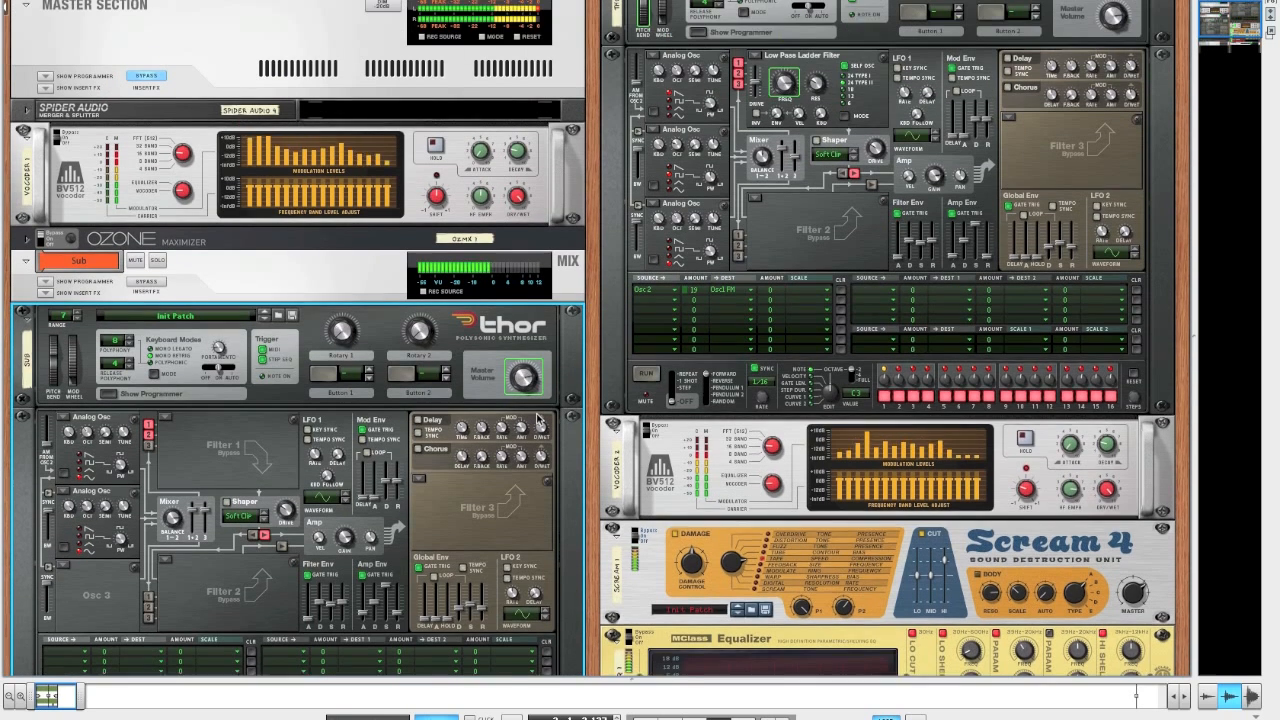
scroll(537, 418, up, 2)
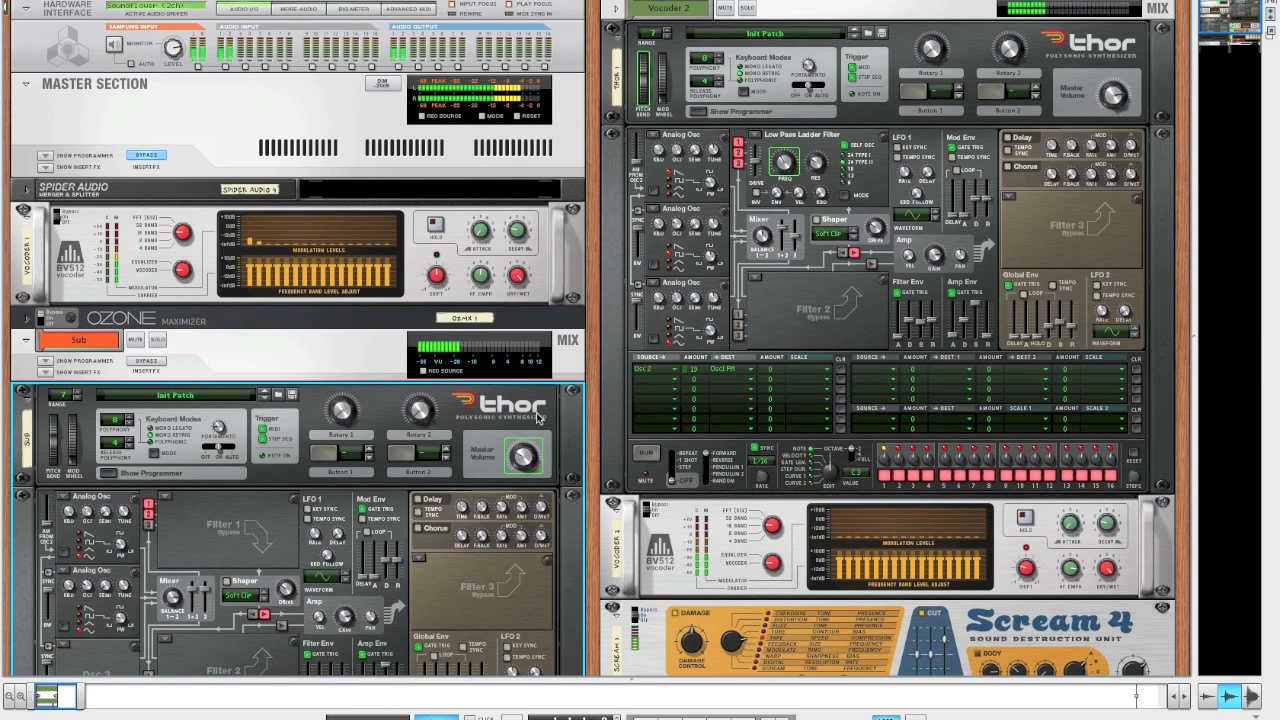